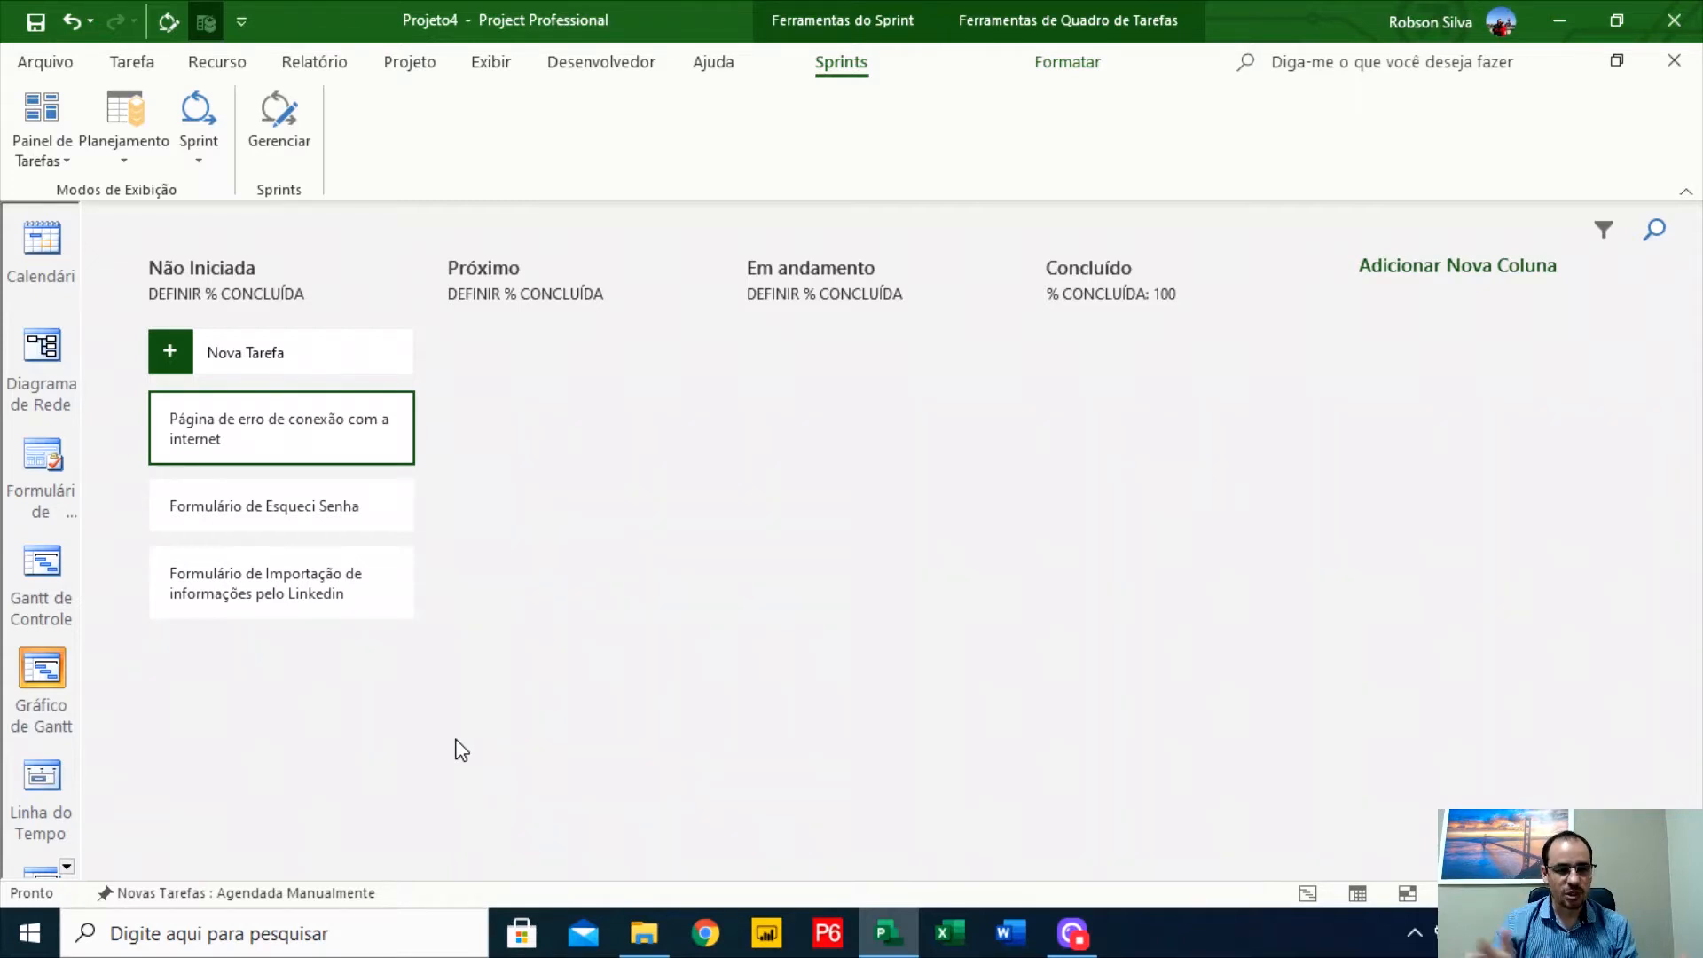
Show the Gantt chart and insert two blank tasks above Formulário de Esqueci Senha
left_click(125, 72)
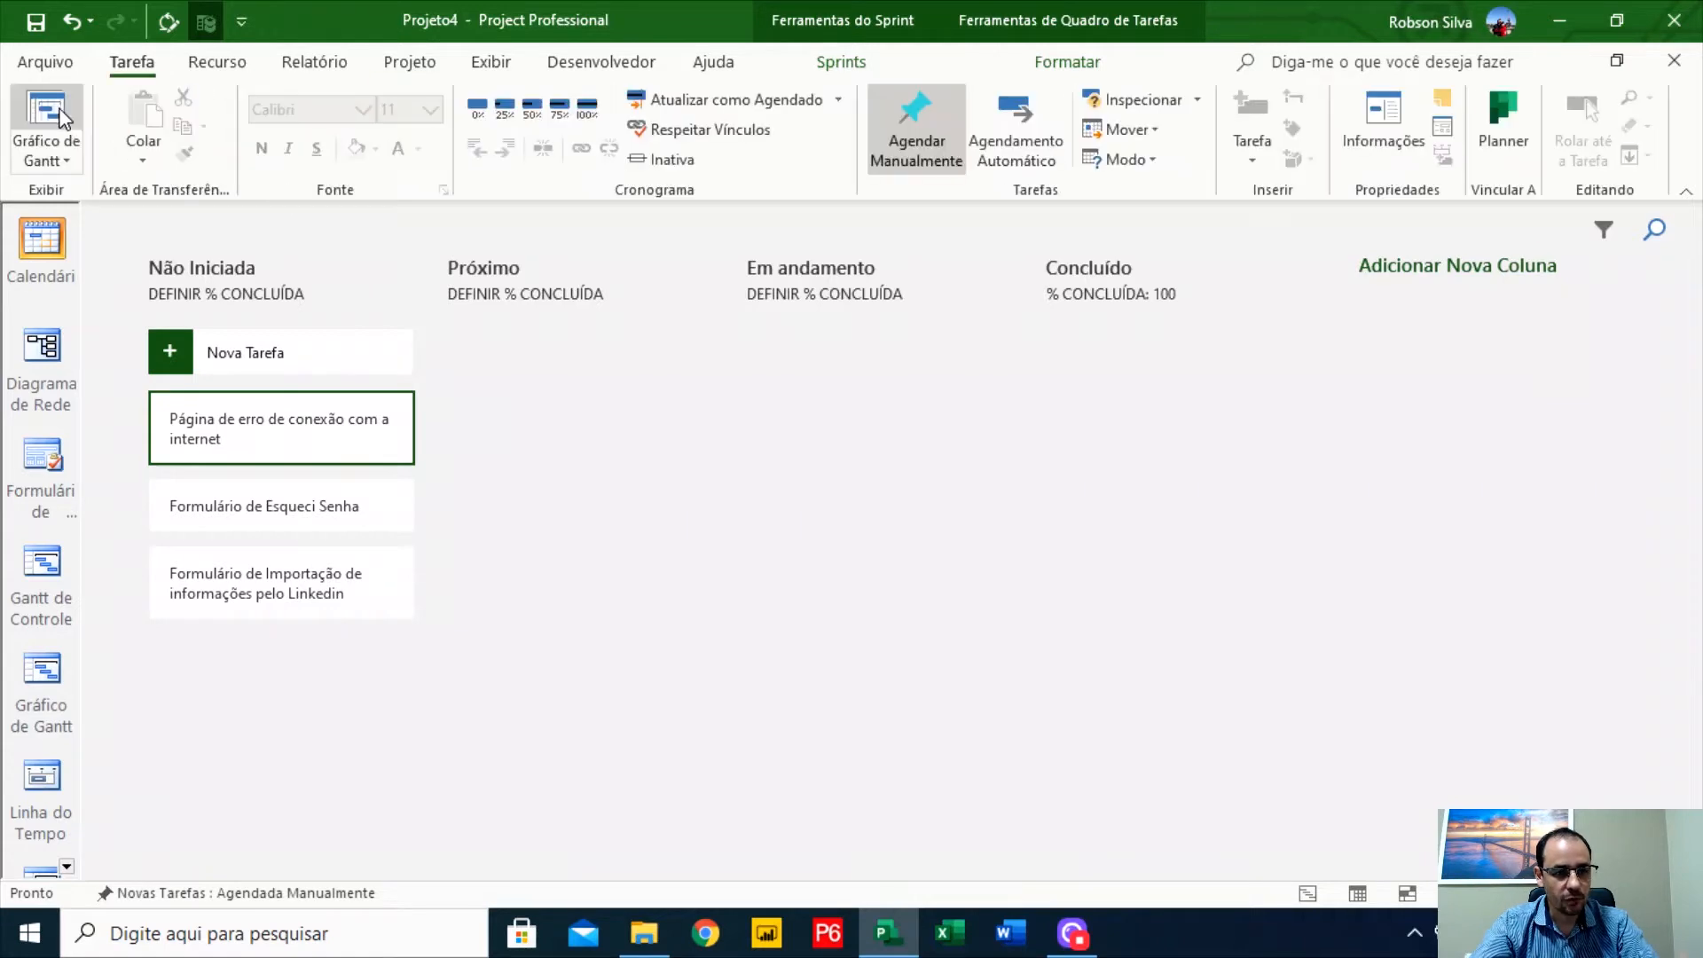
left_click(58, 111)
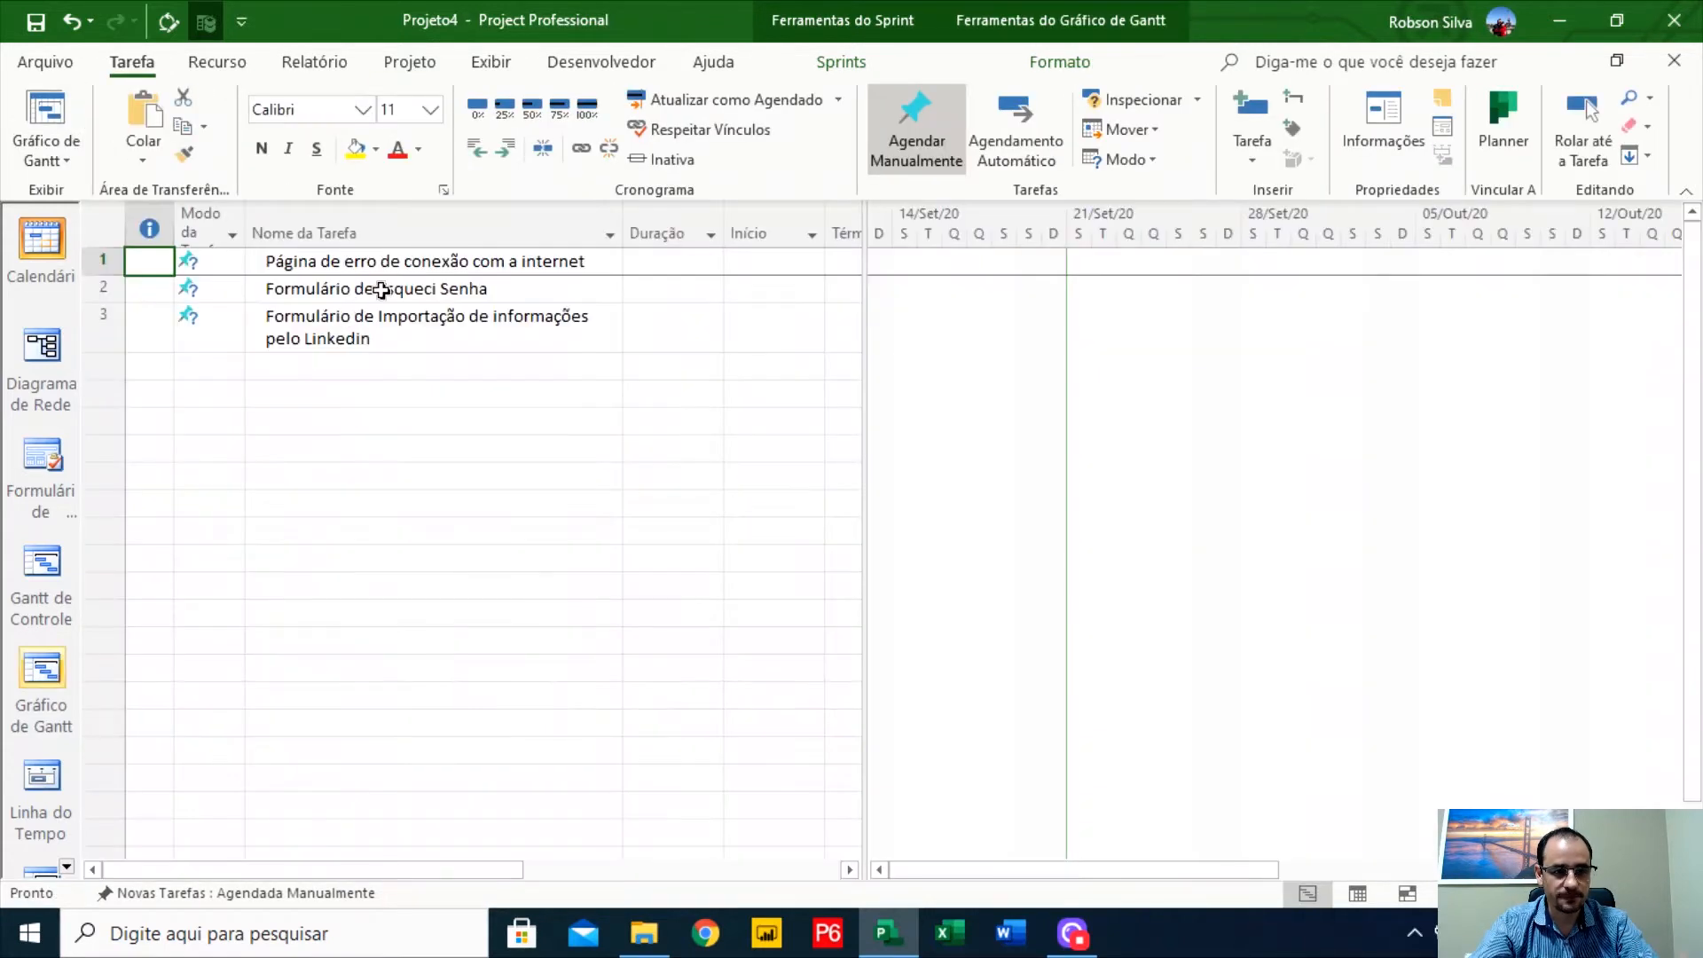
left_click(381, 289)
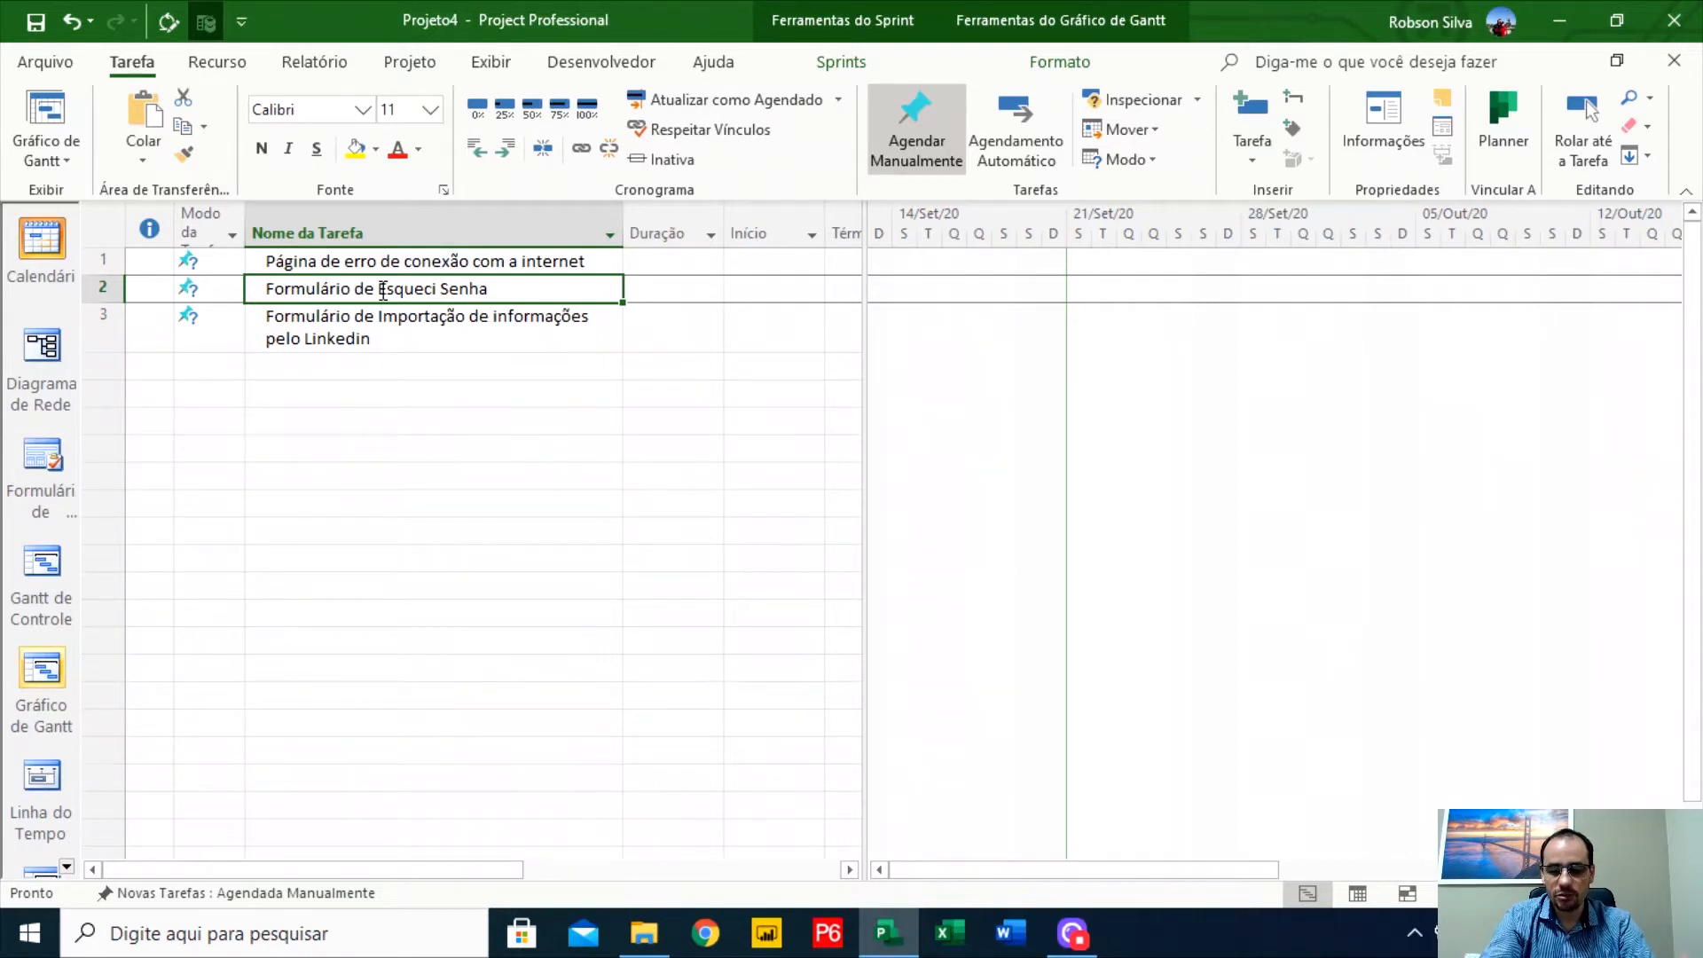
key("Insert")
key("Insert")
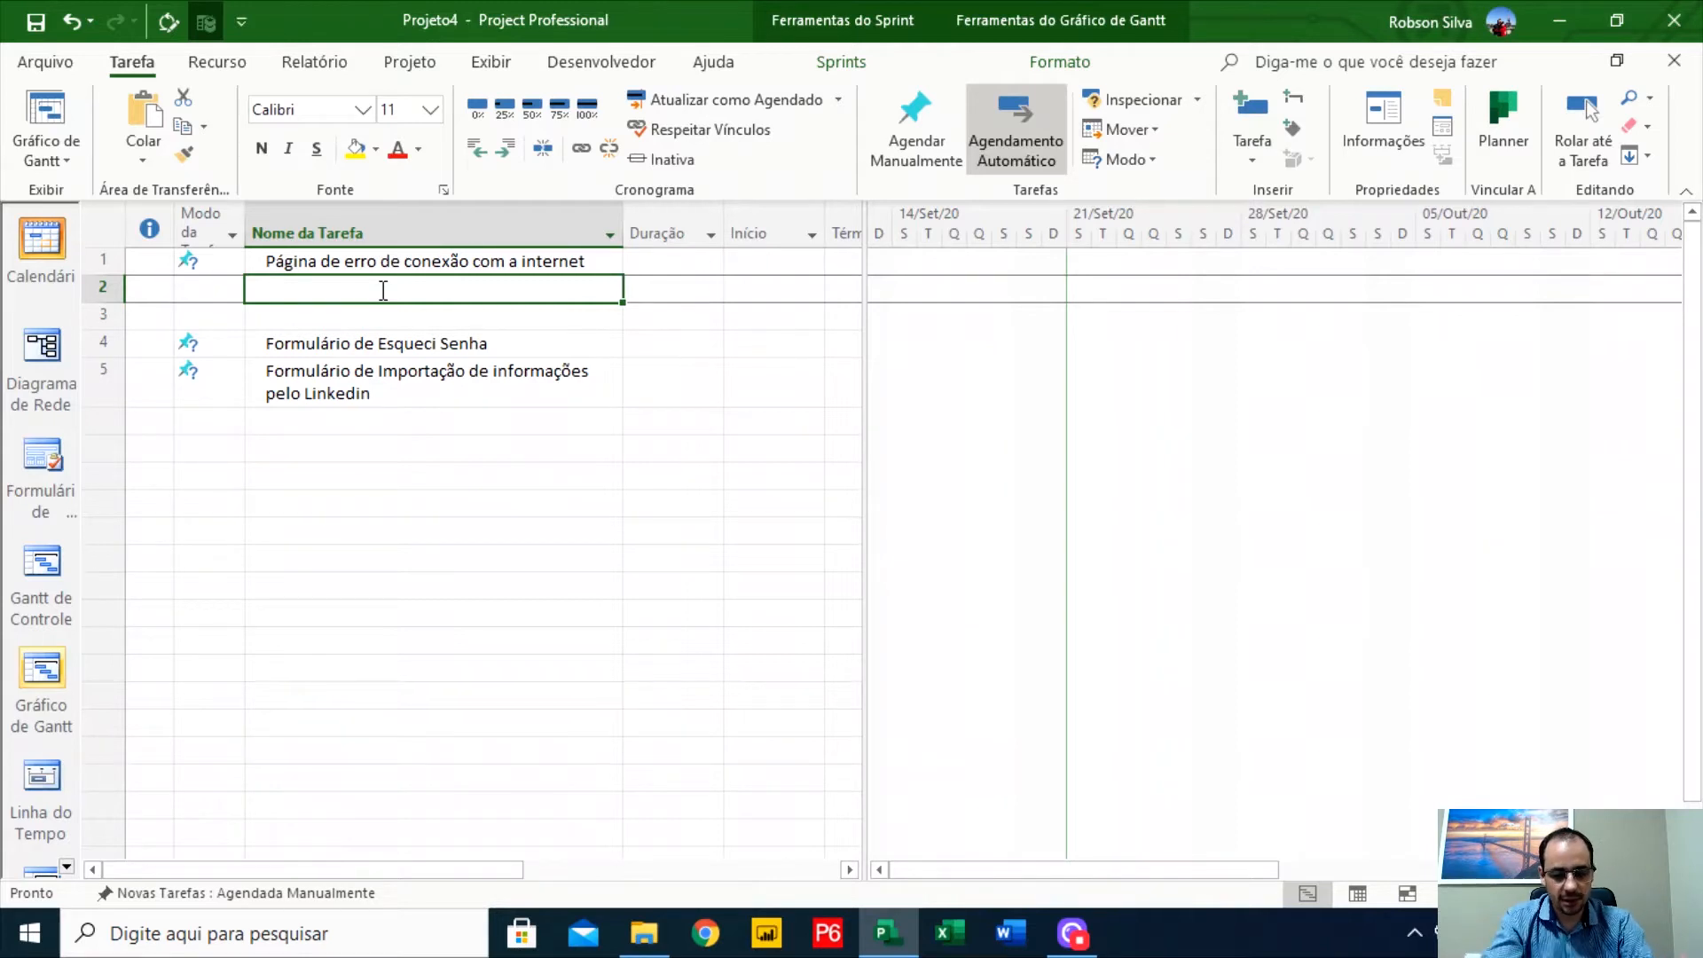
Name the two blank tasks Desenvolvimento and Teste
type("Desenvolvimento")
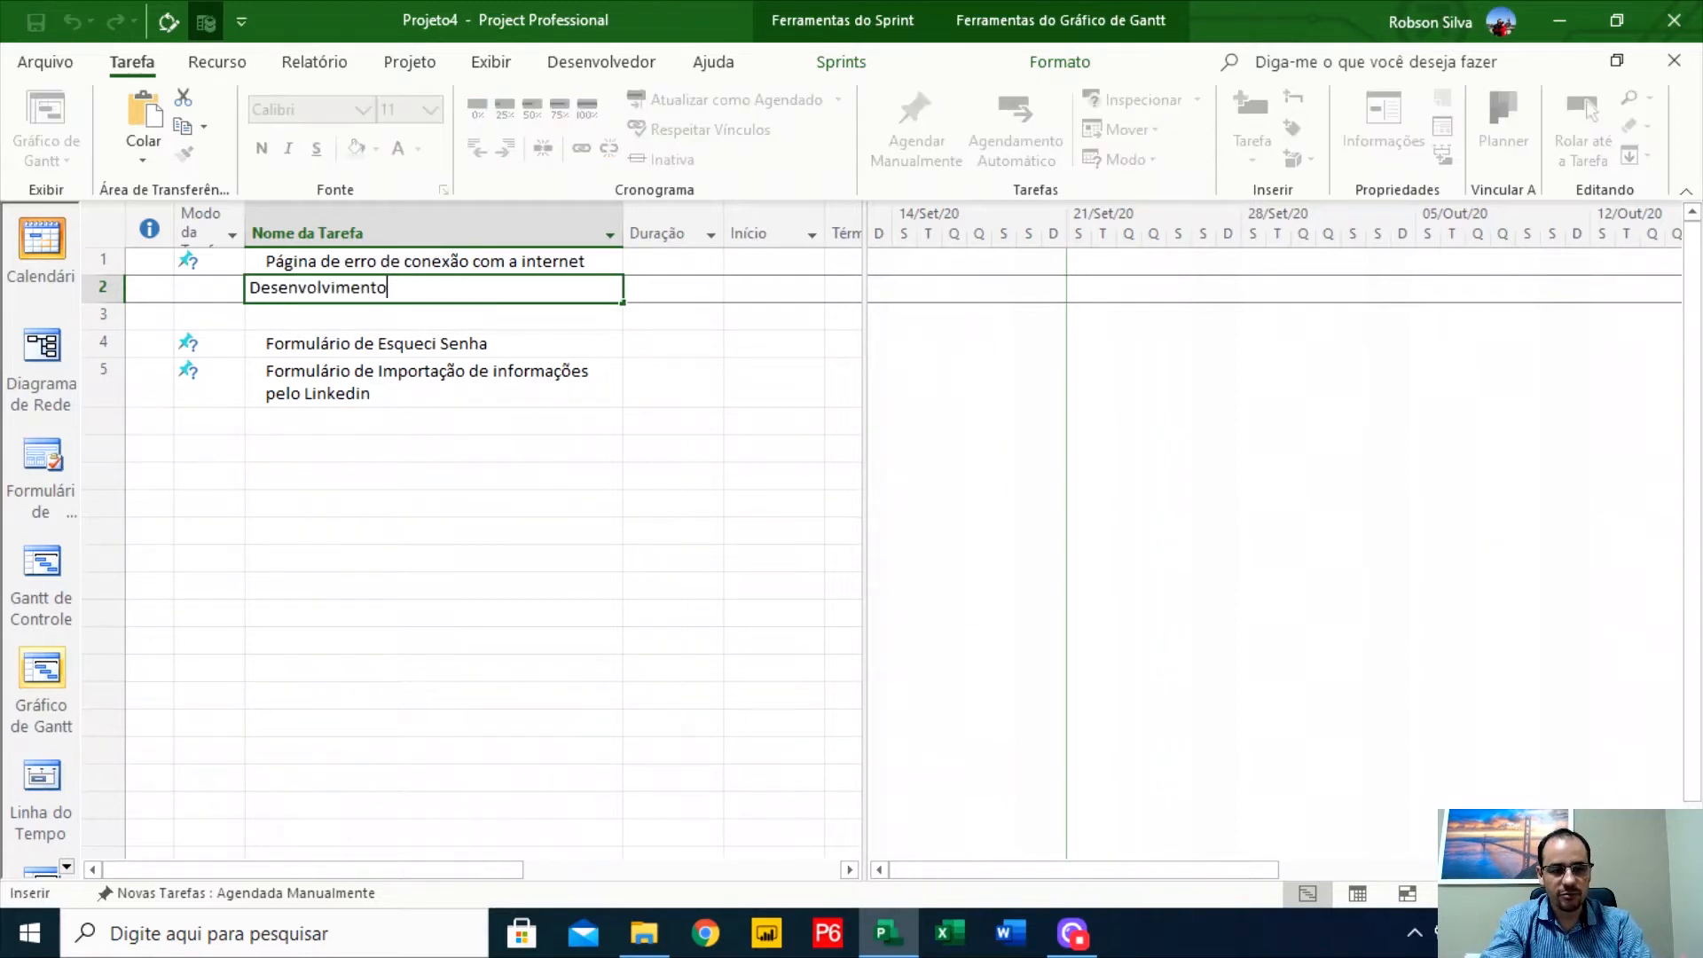
key("Return")
type("Teste")
key("Return")
key("Up")
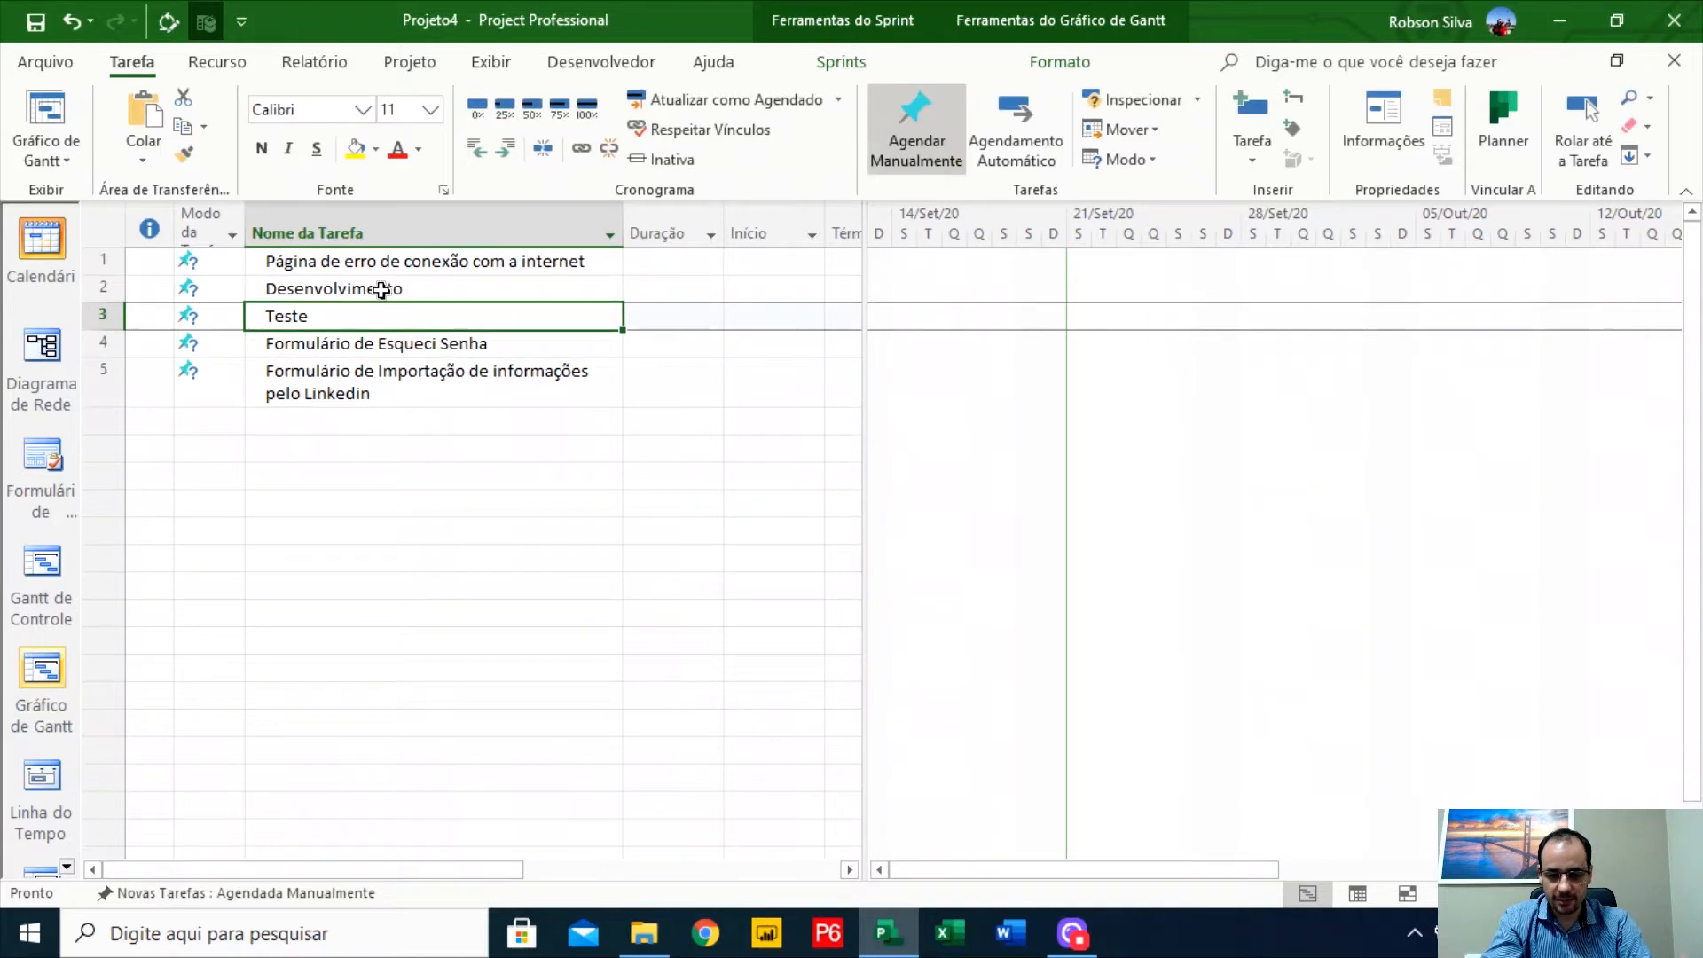
Copy Desenvolvimento and Teste, and indent them as subtasks of Página de erro de conexão com a internet
left_click(381, 290)
key("shift+Down")
key("ctrl+c")
key("alt+shift+Right")
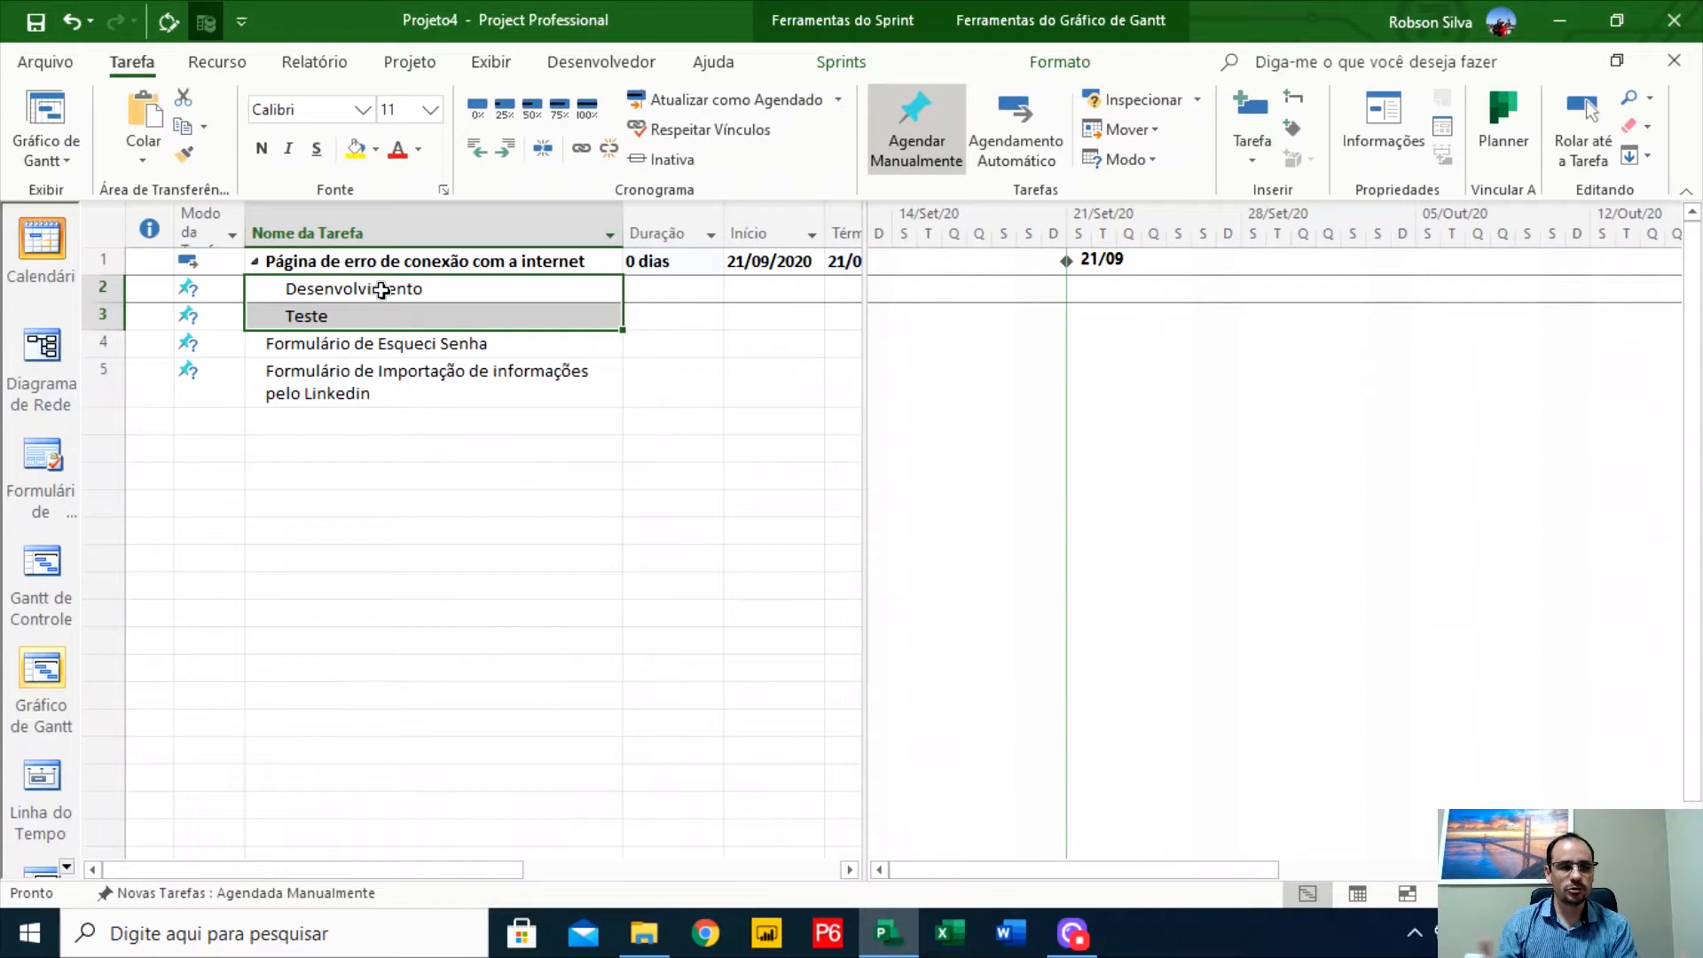
Paste Desenvolvimento and Teste as indented subtasks of Formulário de Esqueci Senha and delete the leftover blank row
key("shift+space")
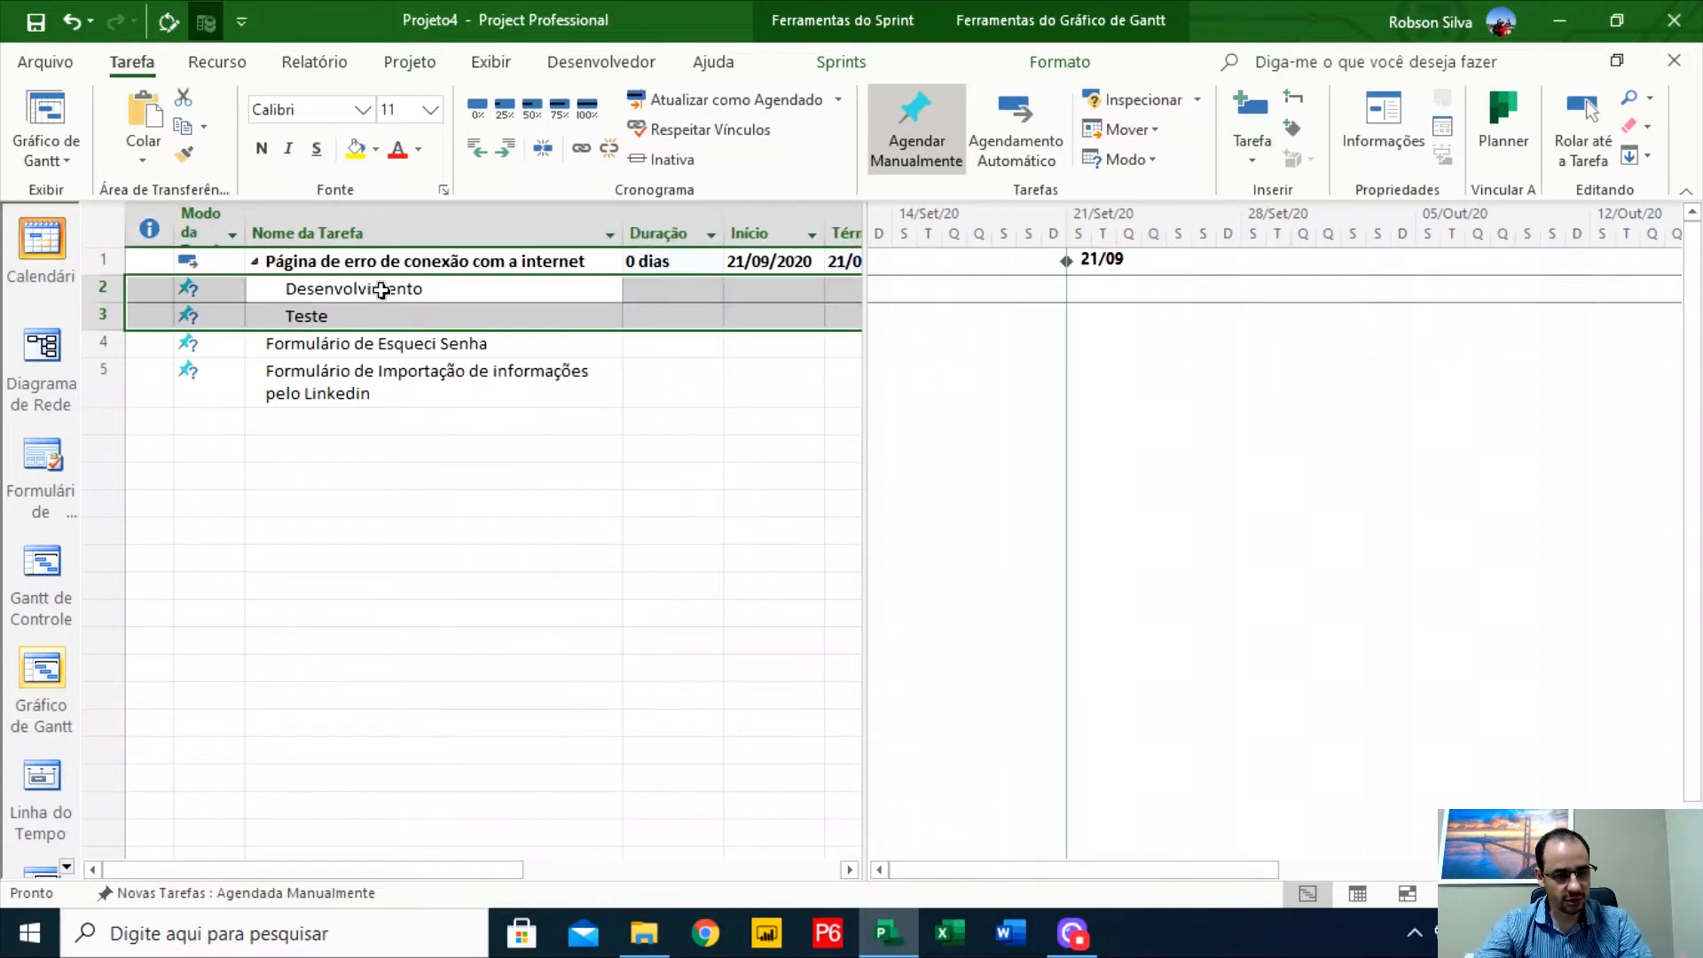
left_click(385, 364)
key("Insert")
key("ctrl+v")
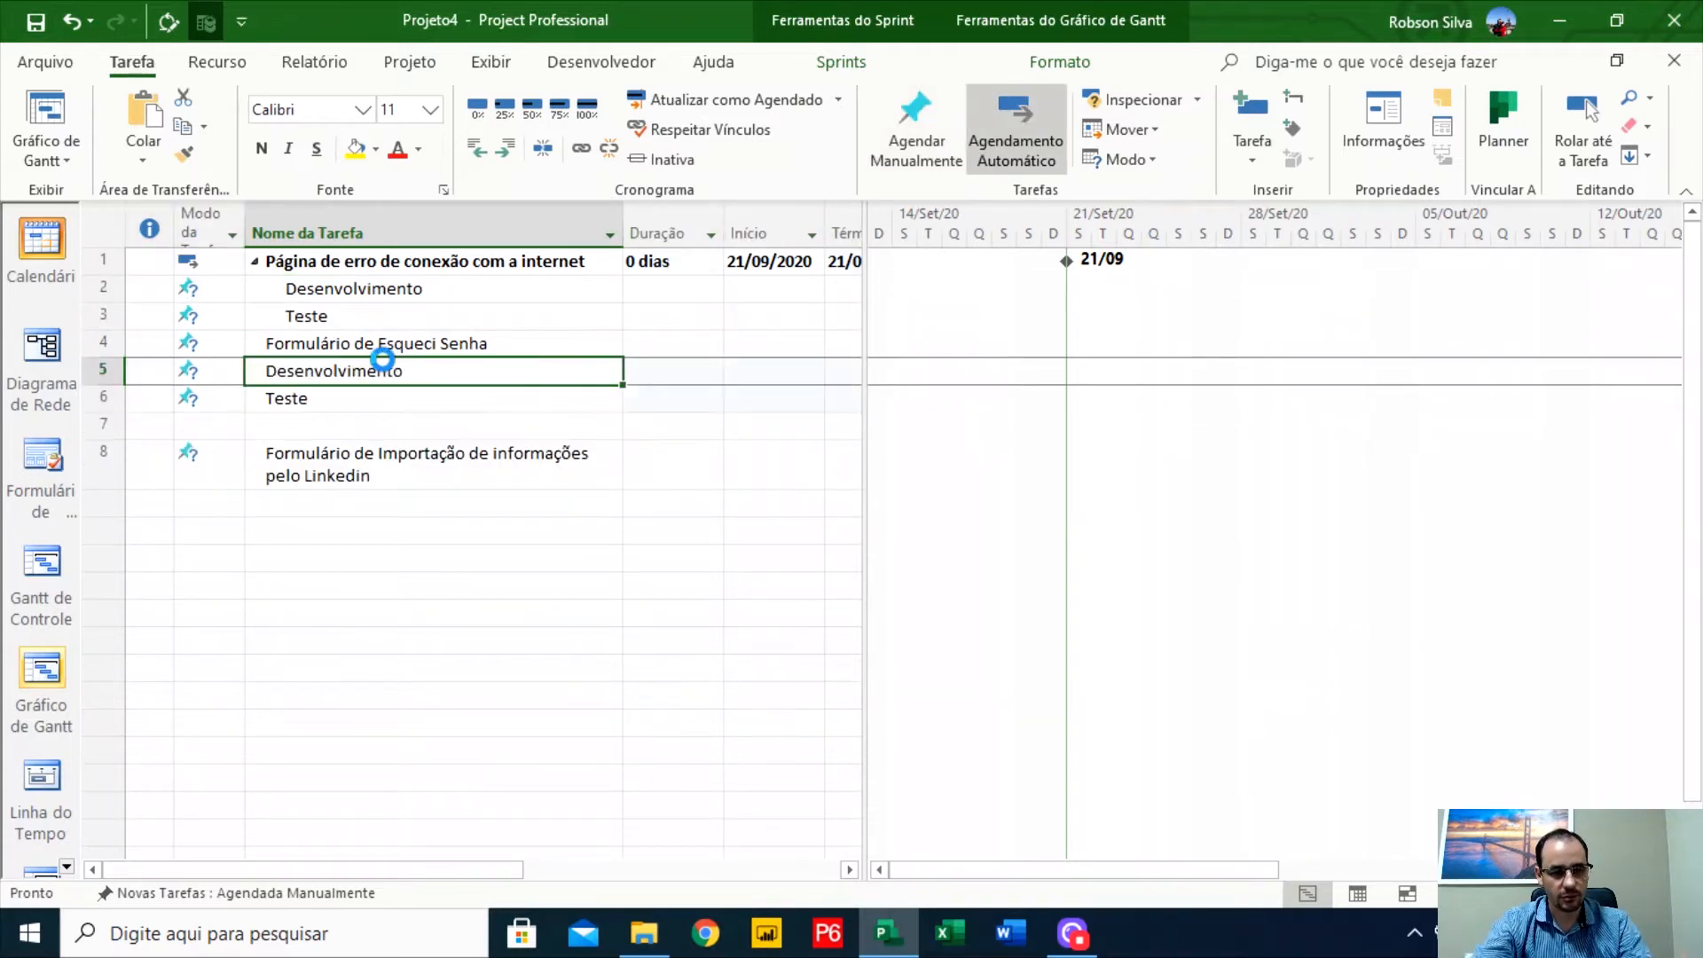
key("shift+Down")
key("alt+shift+Right")
key("Down")
key("Down")
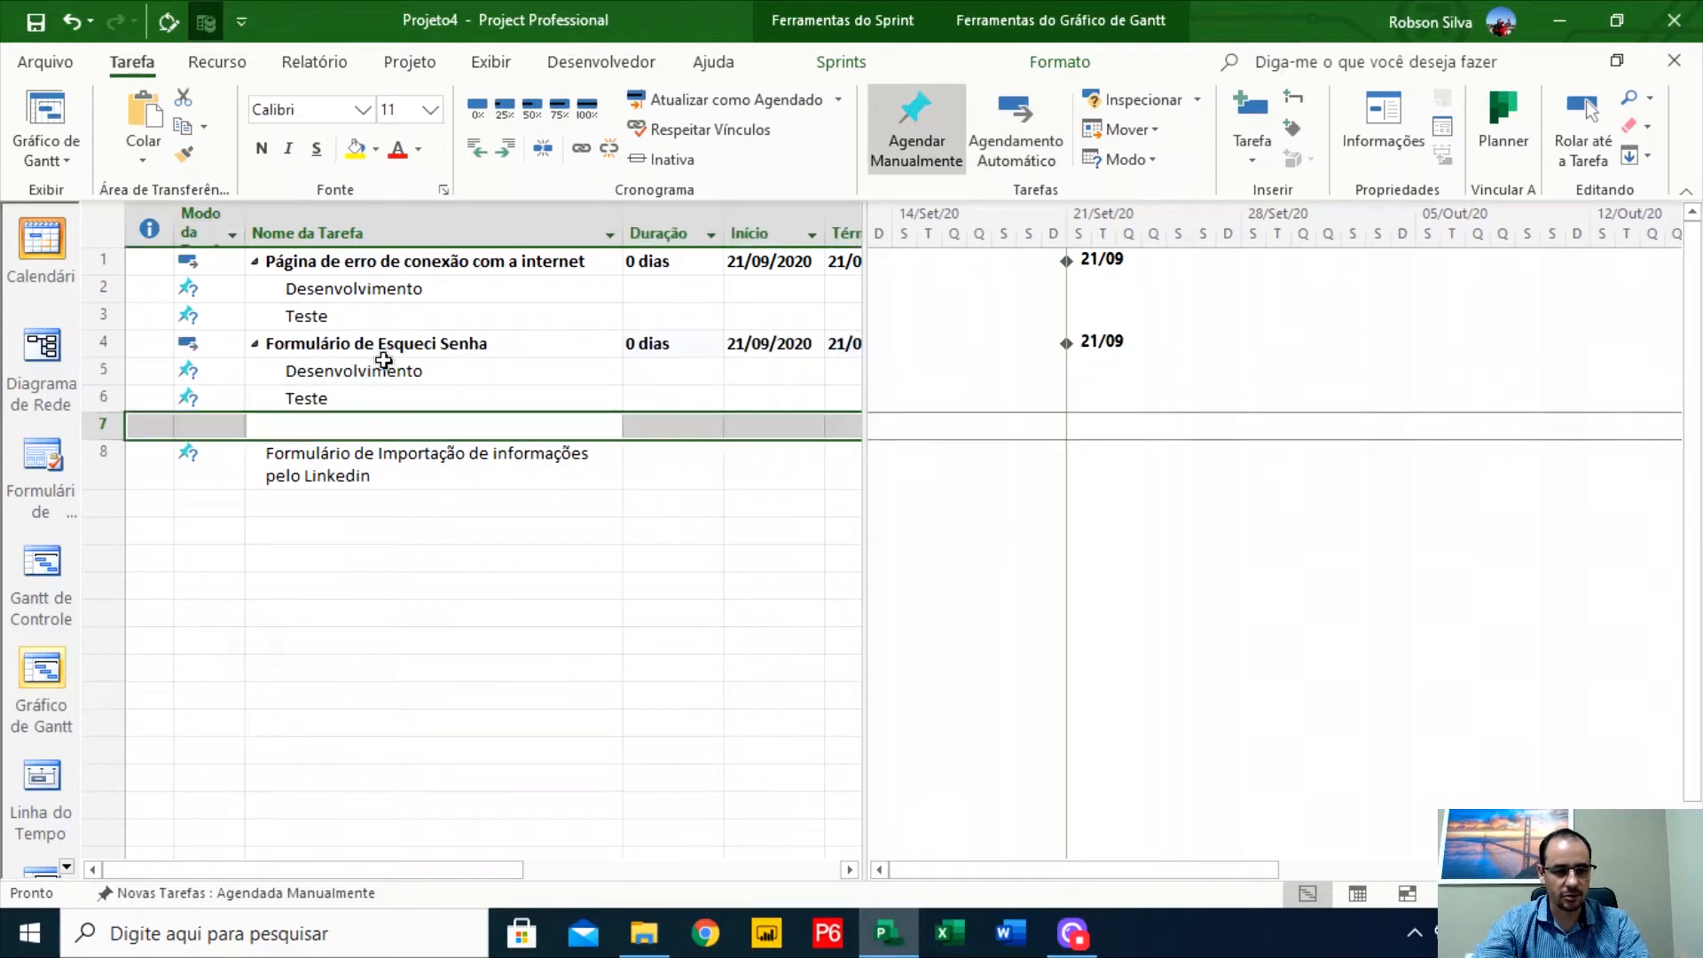
key("Delete")
Paste Desenvolvimento and Teste below Formulário de Importação de informações pelo Linkedin and indent them as its subtasks
key("Down")
key("ctrl+v")
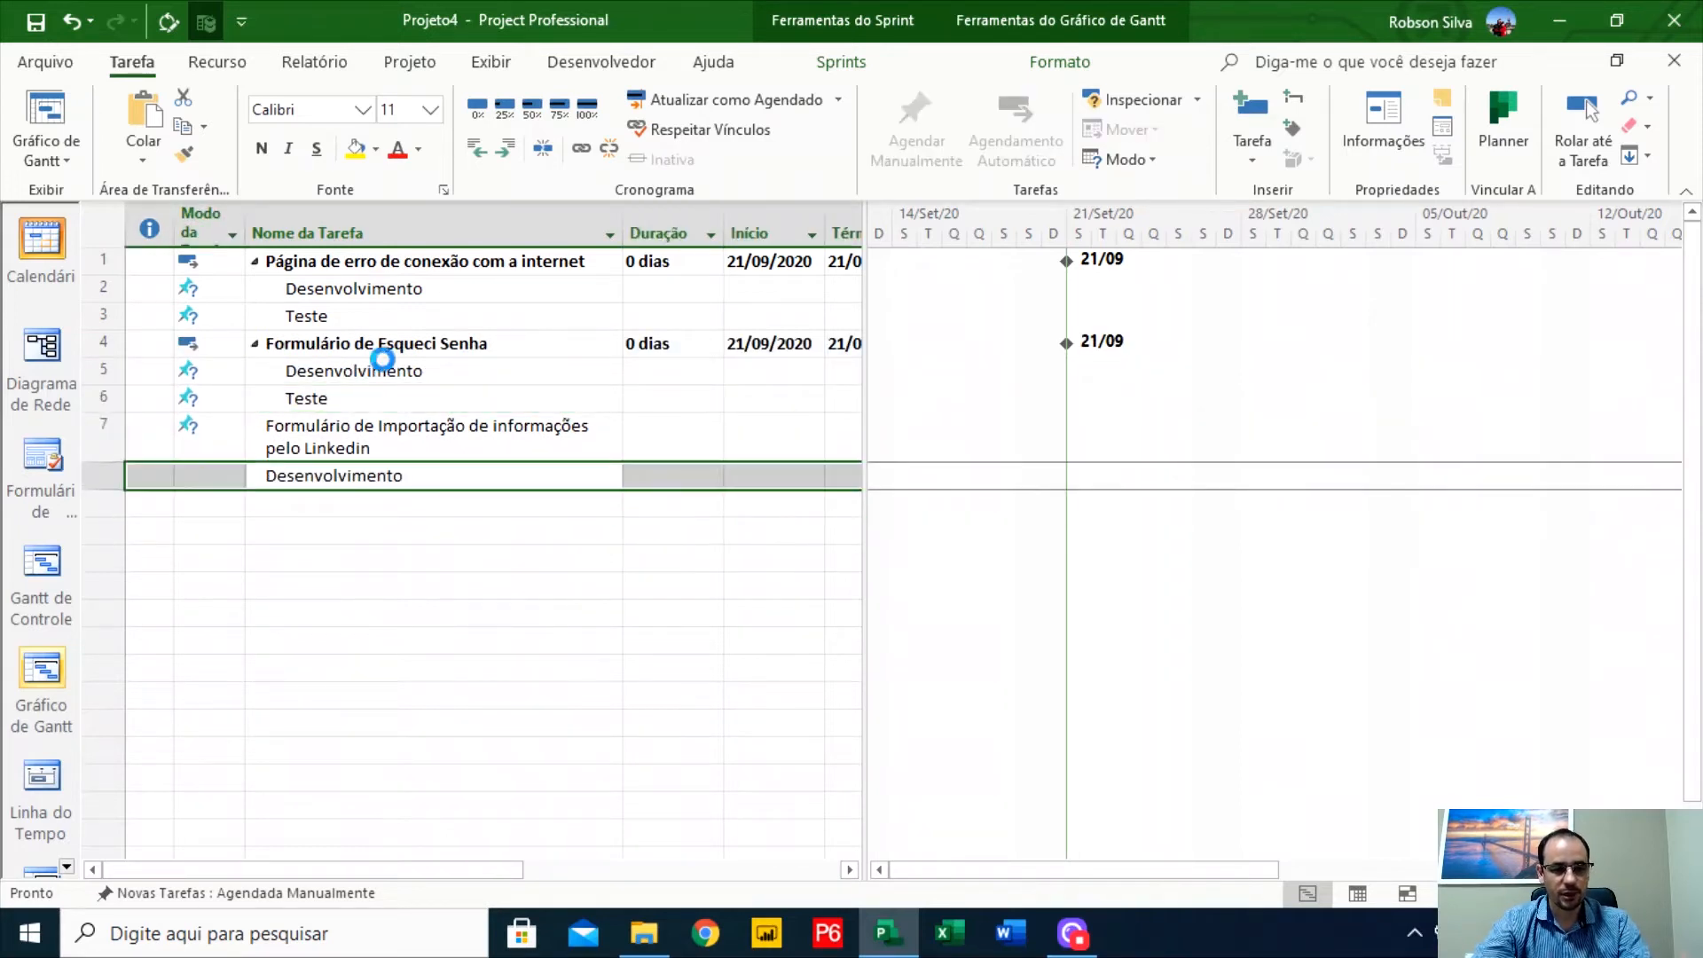
key("shift+Down")
key("alt+shift+Right")
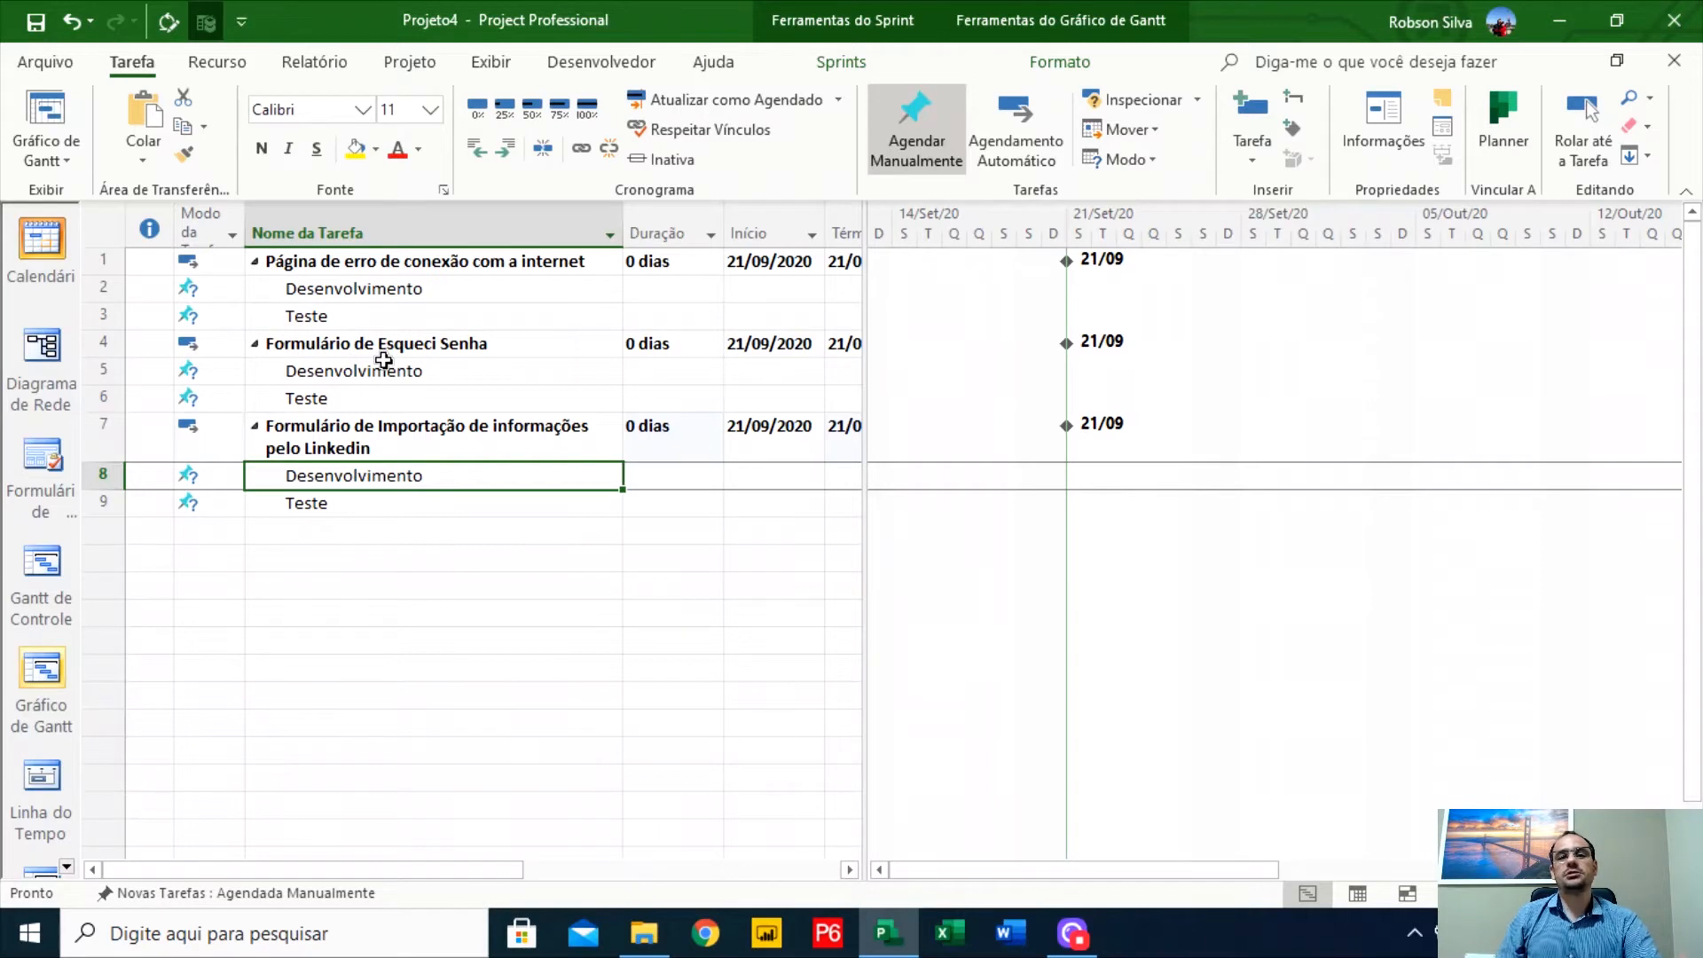
Link Desenvolvimento to Teste within each of the three summary tasks
left_click(312, 298)
left_click_drag(341, 300, 356, 392)
key("ctrl+F2")
key("ctrl+F2")
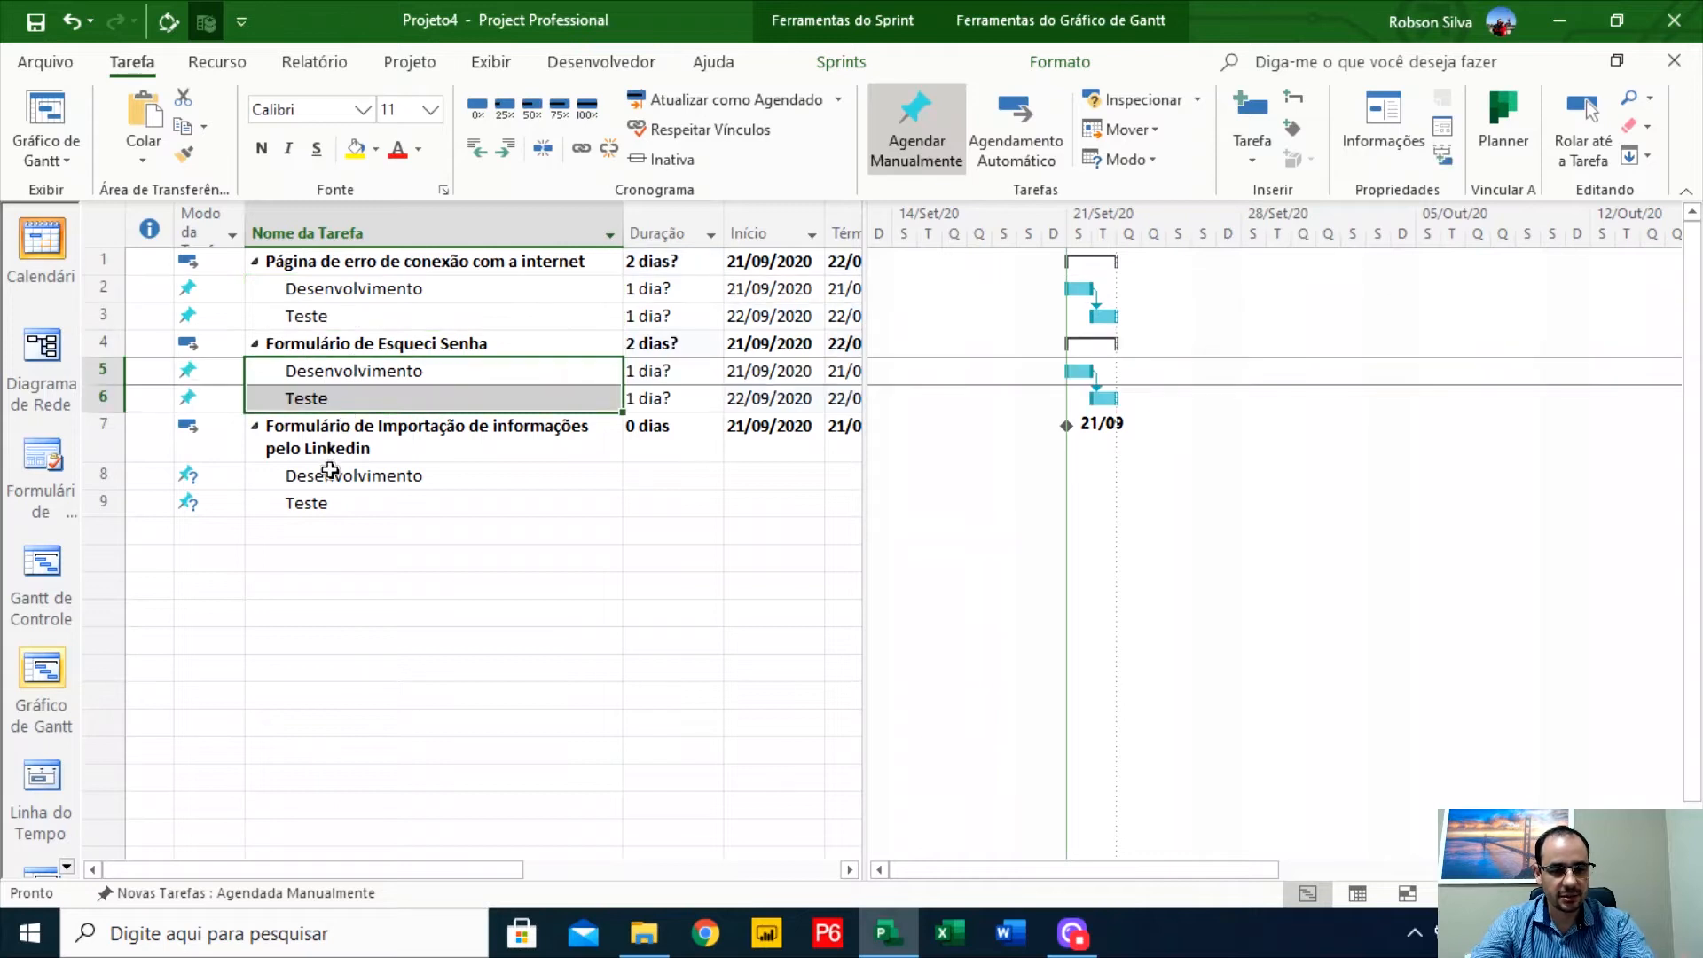
left_click_drag(327, 472, 327, 502)
key("ctrl+F2")
Link the three Desenvolvimento tasks to one another in sequence
left_click(376, 289)
left_click(365, 364, "ctrl")
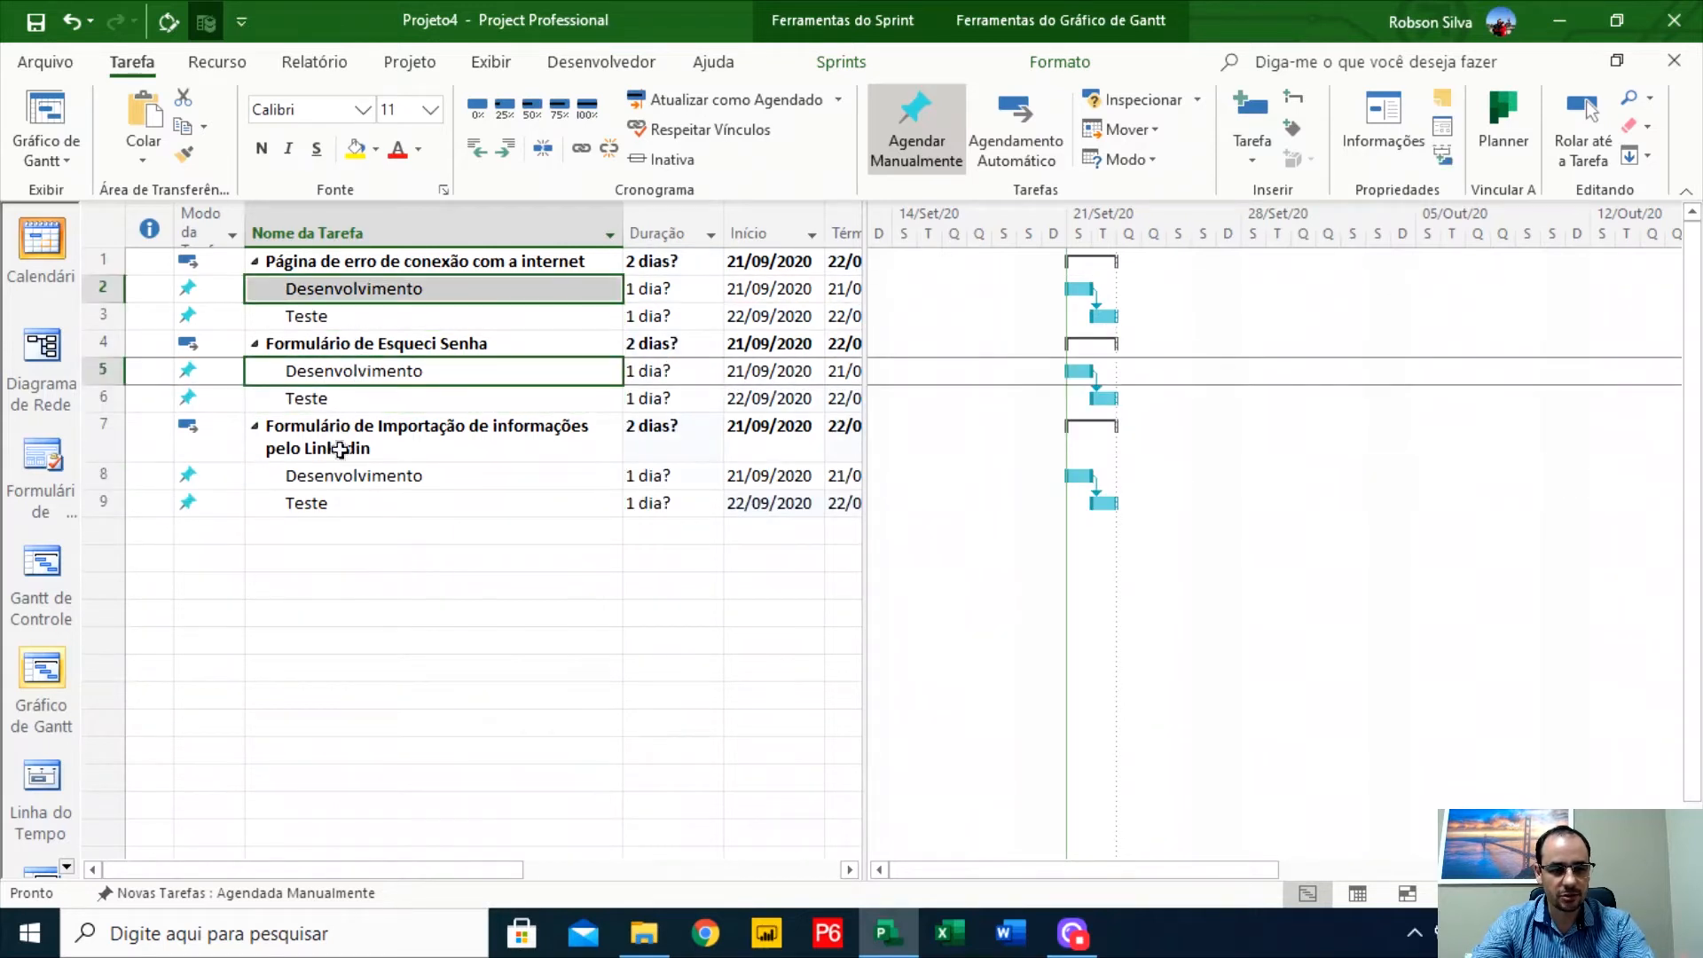
left_click(337, 476, "ctrl")
key("ctrl+F2")
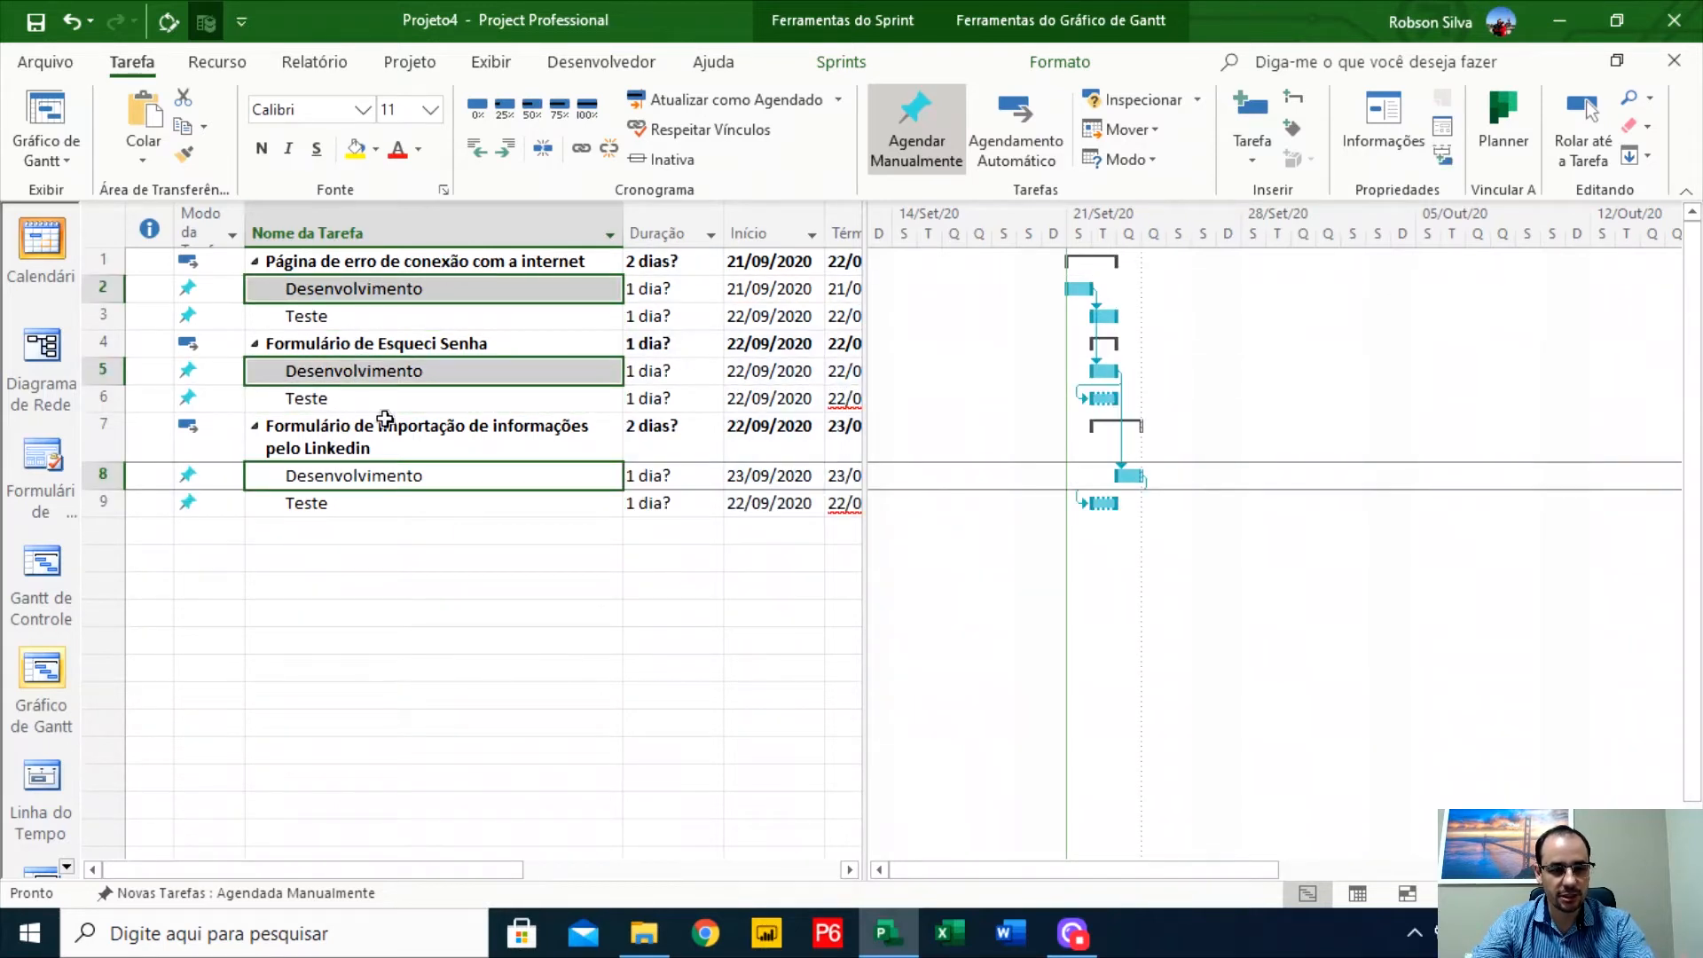
Link the three Teste tasks to one another in sequence
left_click(441, 321)
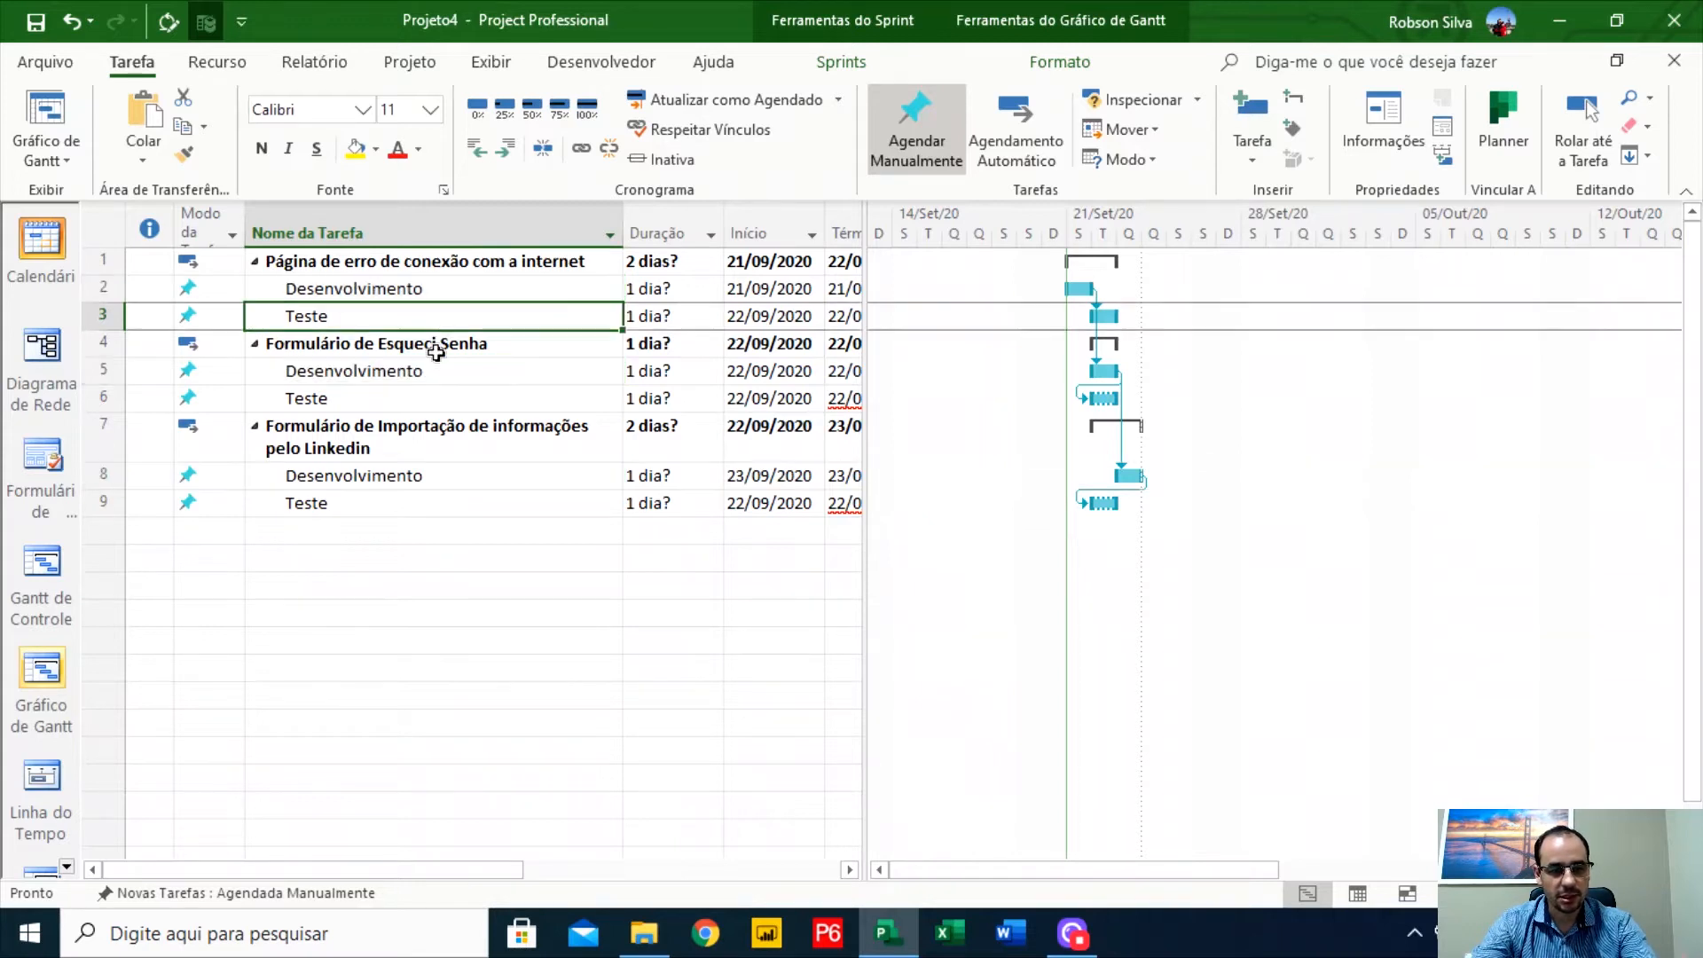
left_click(410, 396, "ctrl")
left_click(381, 503, "ctrl")
key("ctrl+F2")
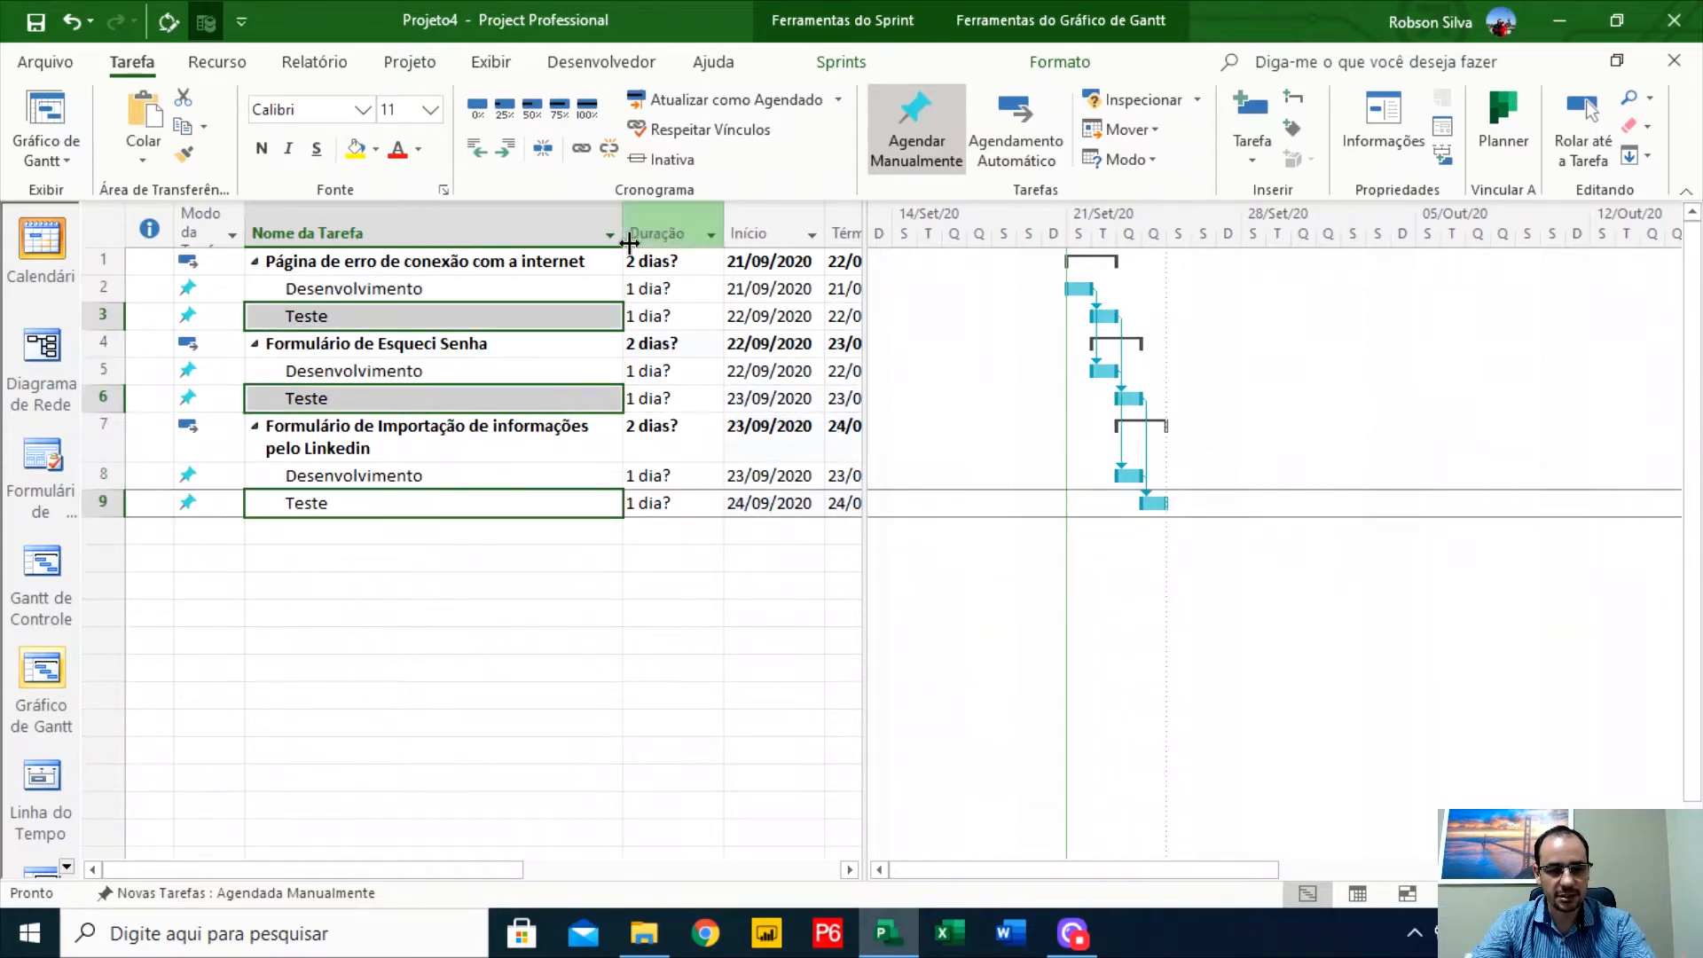
Set all tasks to automatic scheduling and widen the task table to show the Predecessoras and Nomes dos recursos columns
left_click(354, 232)
left_click(1016, 133)
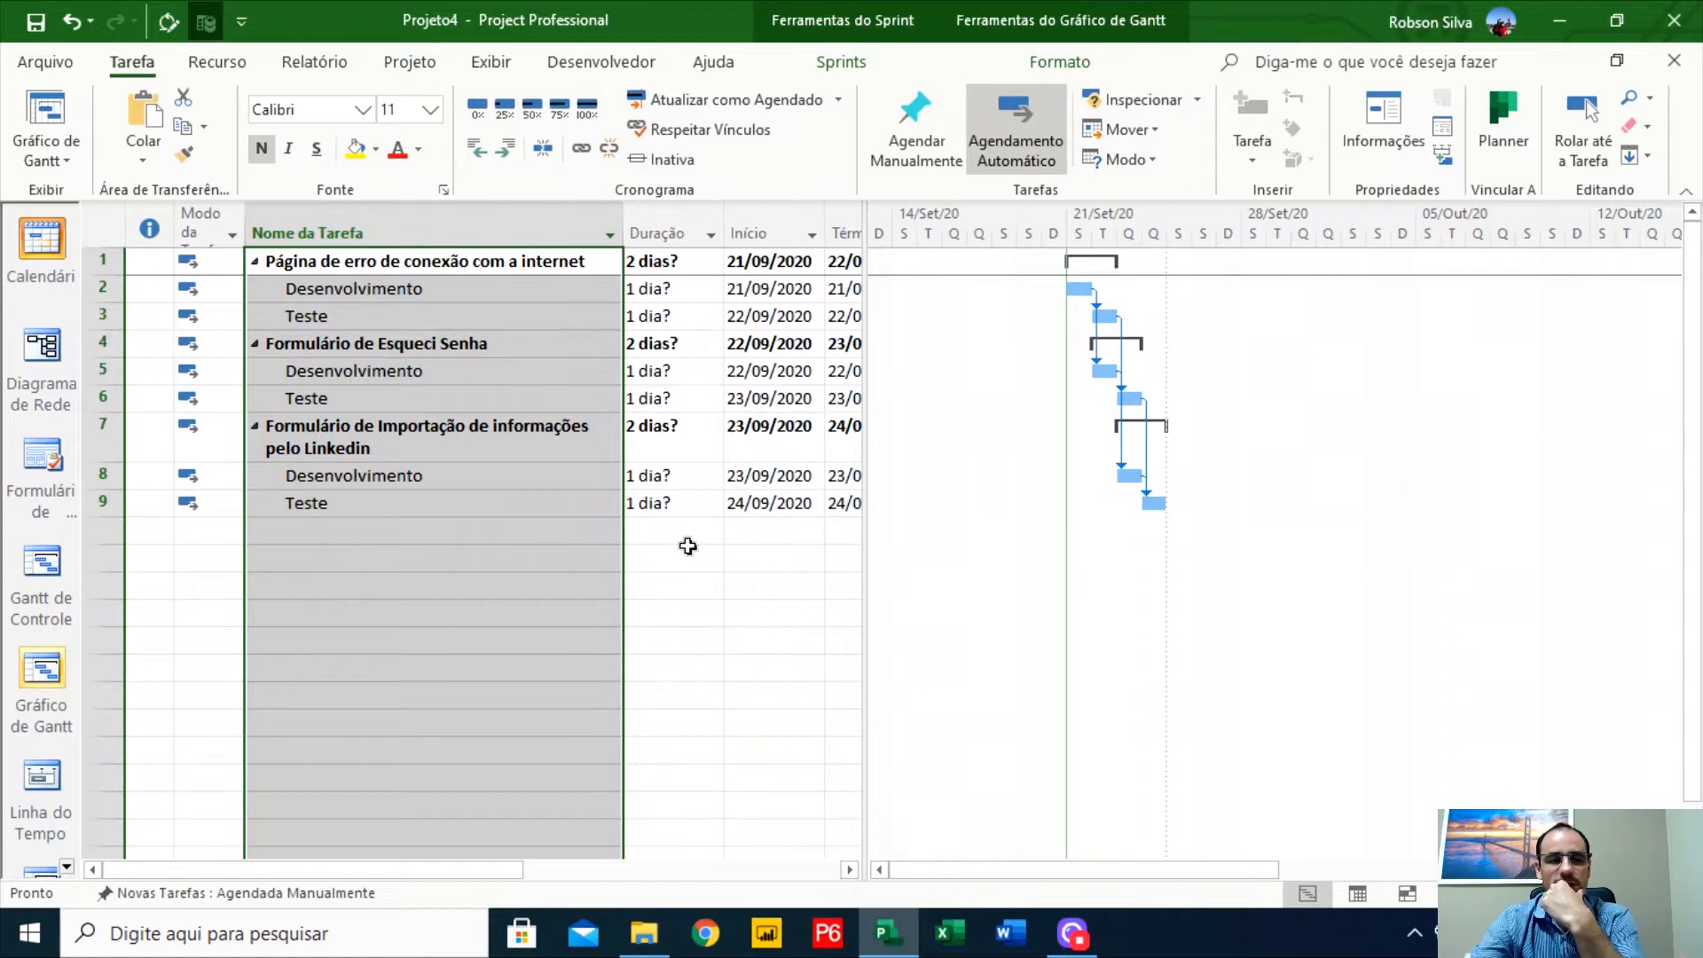
left_click(464, 323)
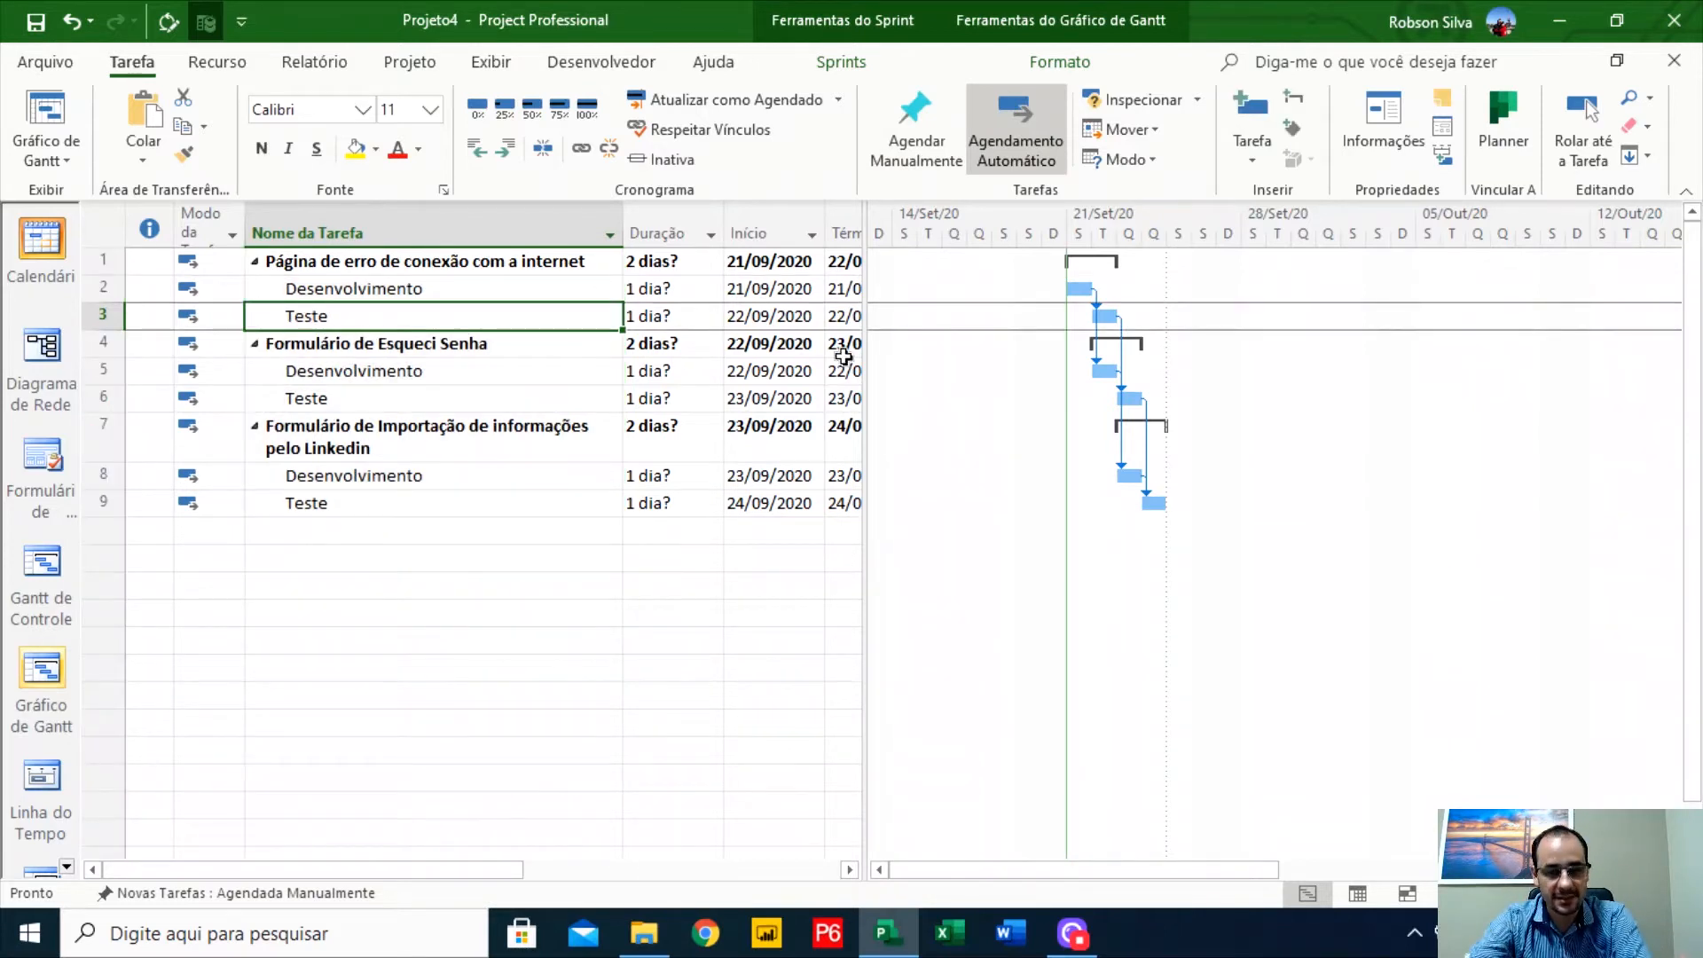
left_click_drag(865, 326, 1258, 361)
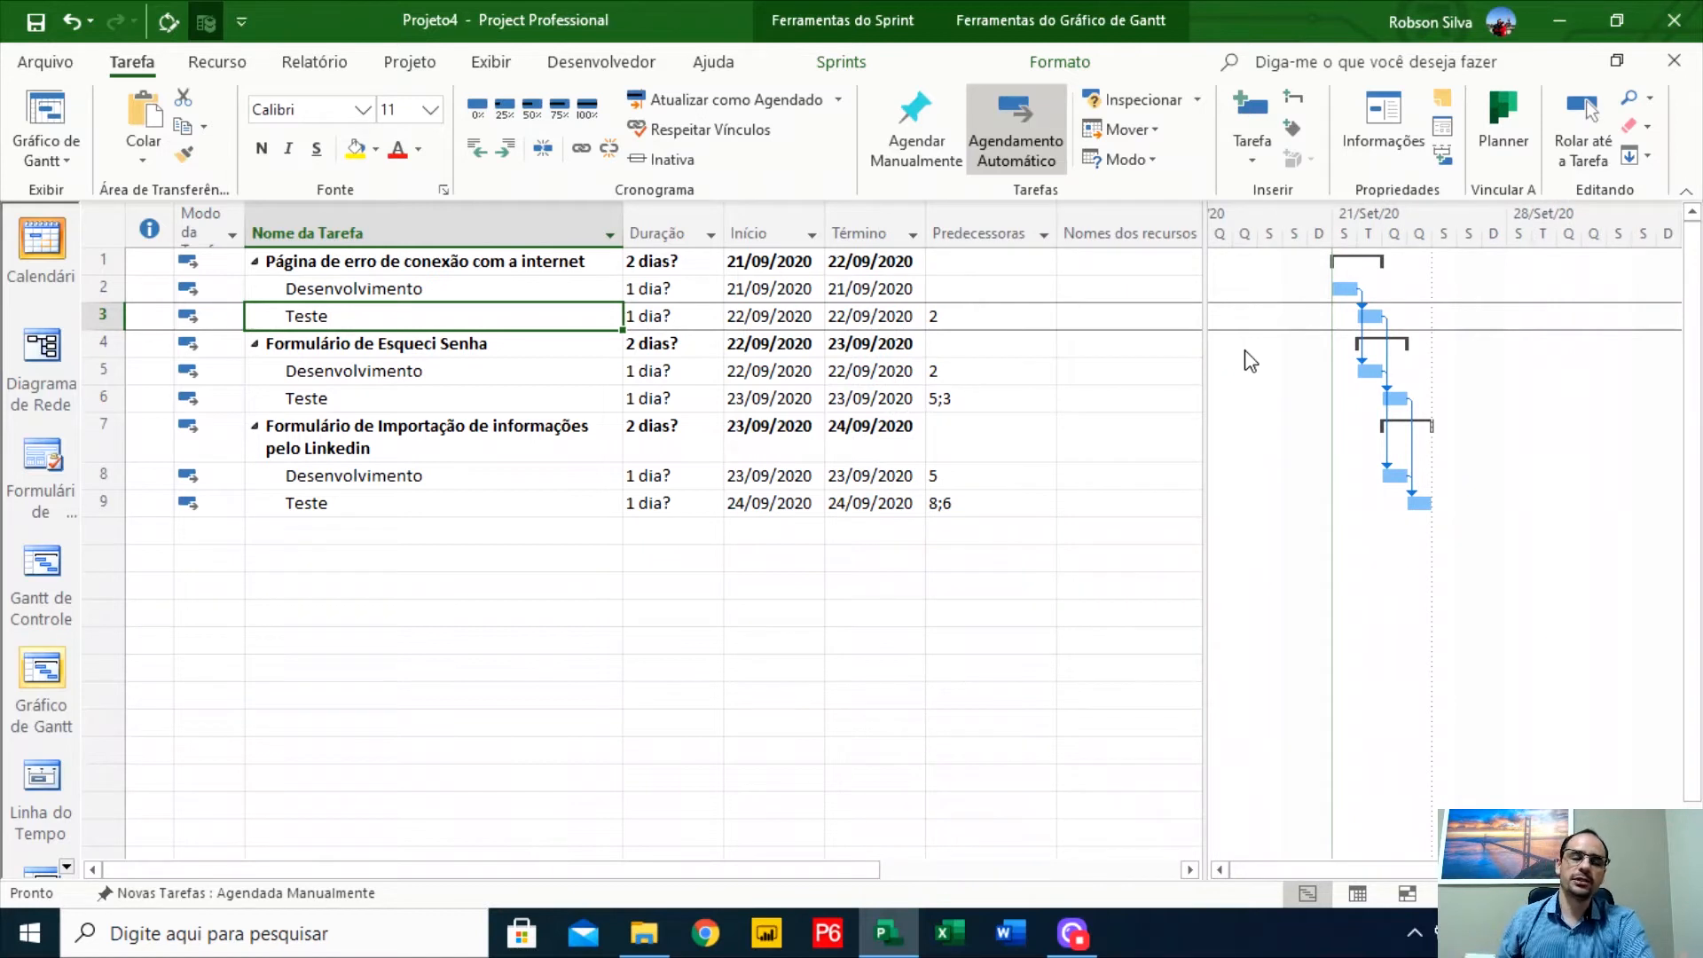
Show the subtasks on the sprint task board and select the Desenvolvimento card of the second summary task
left_click(843, 64)
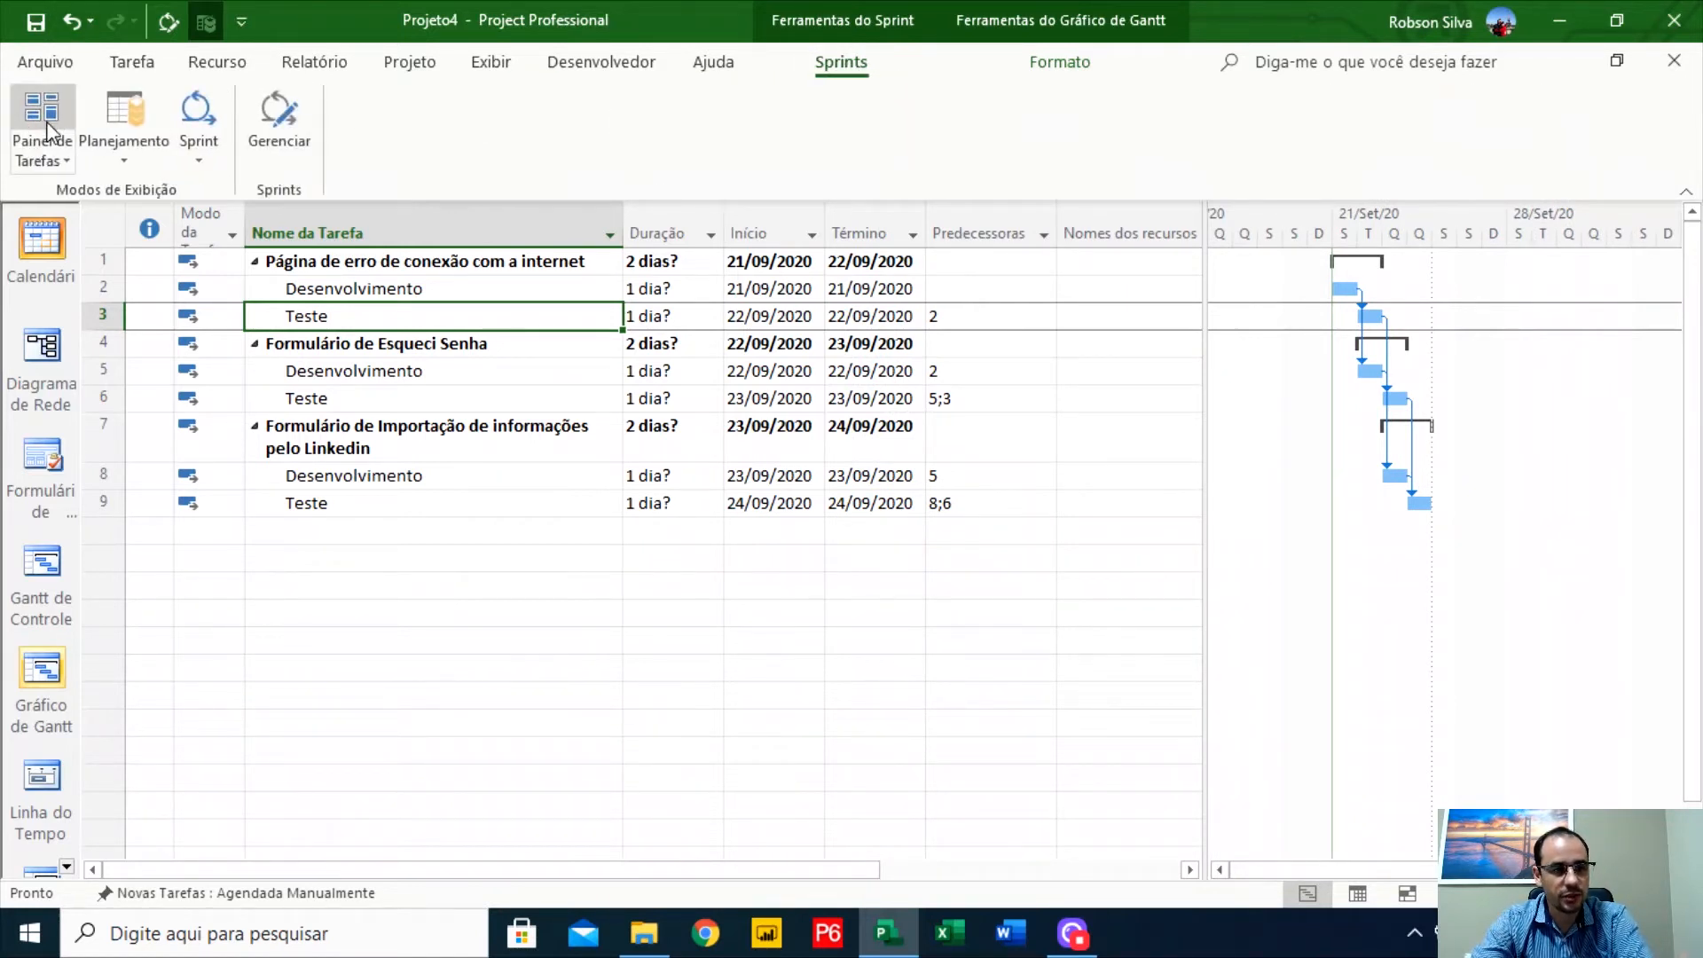
left_click(52, 149)
left_click(90, 201)
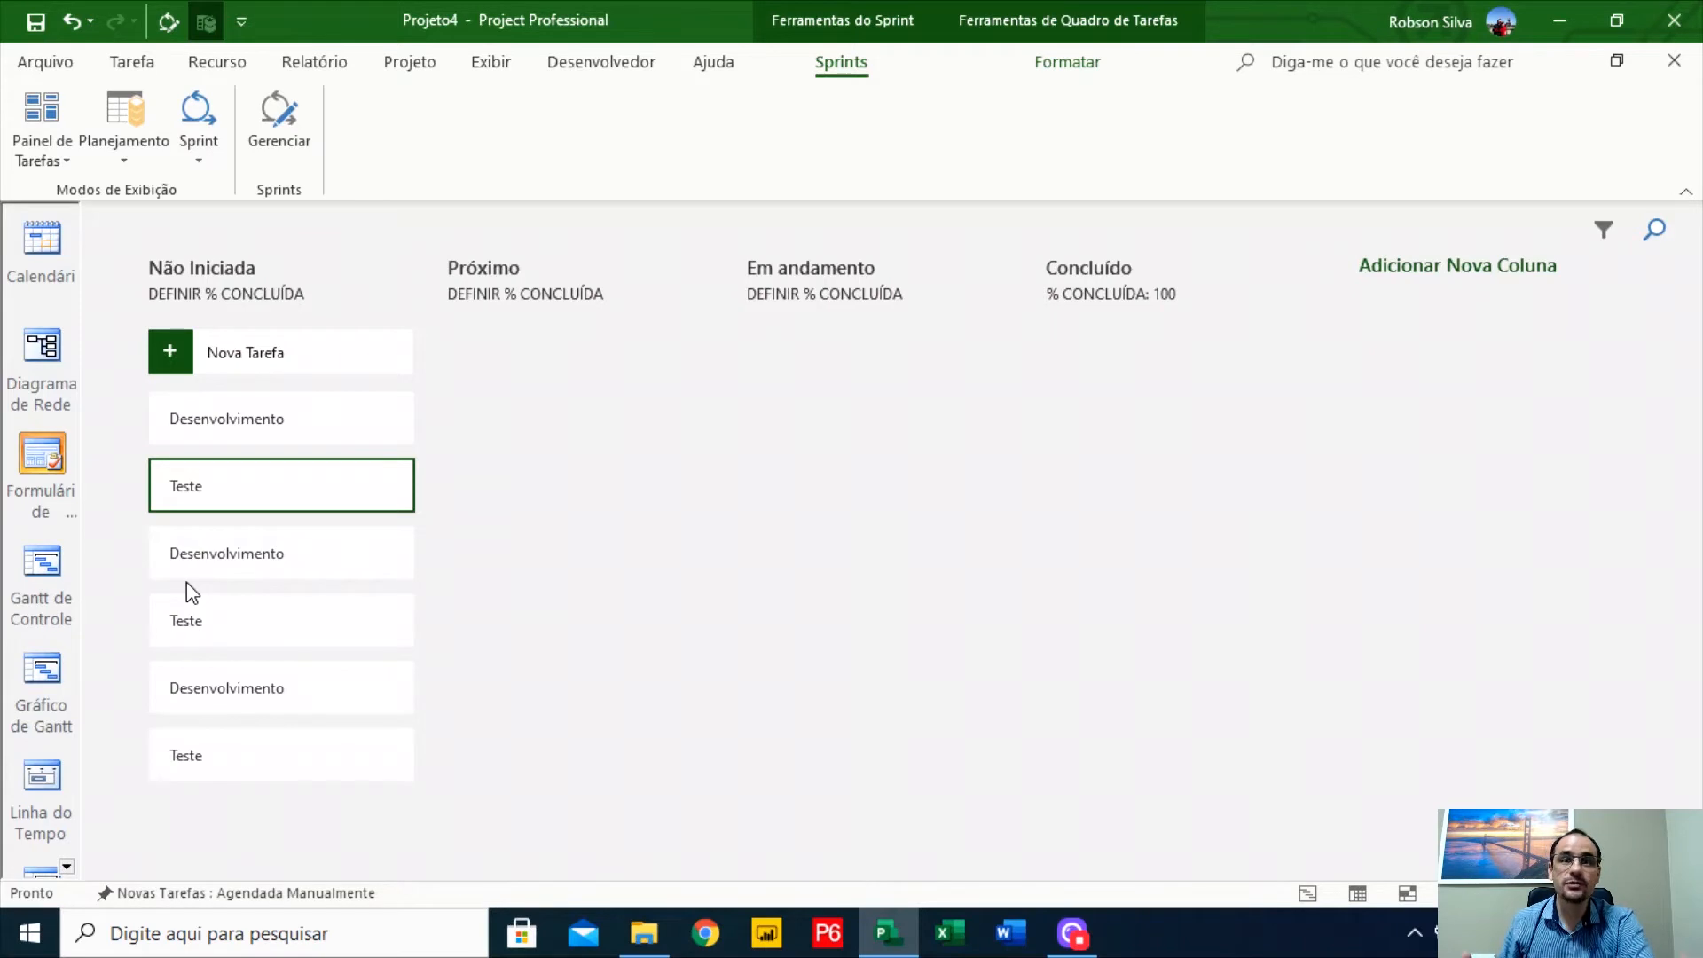
left_click(333, 559)
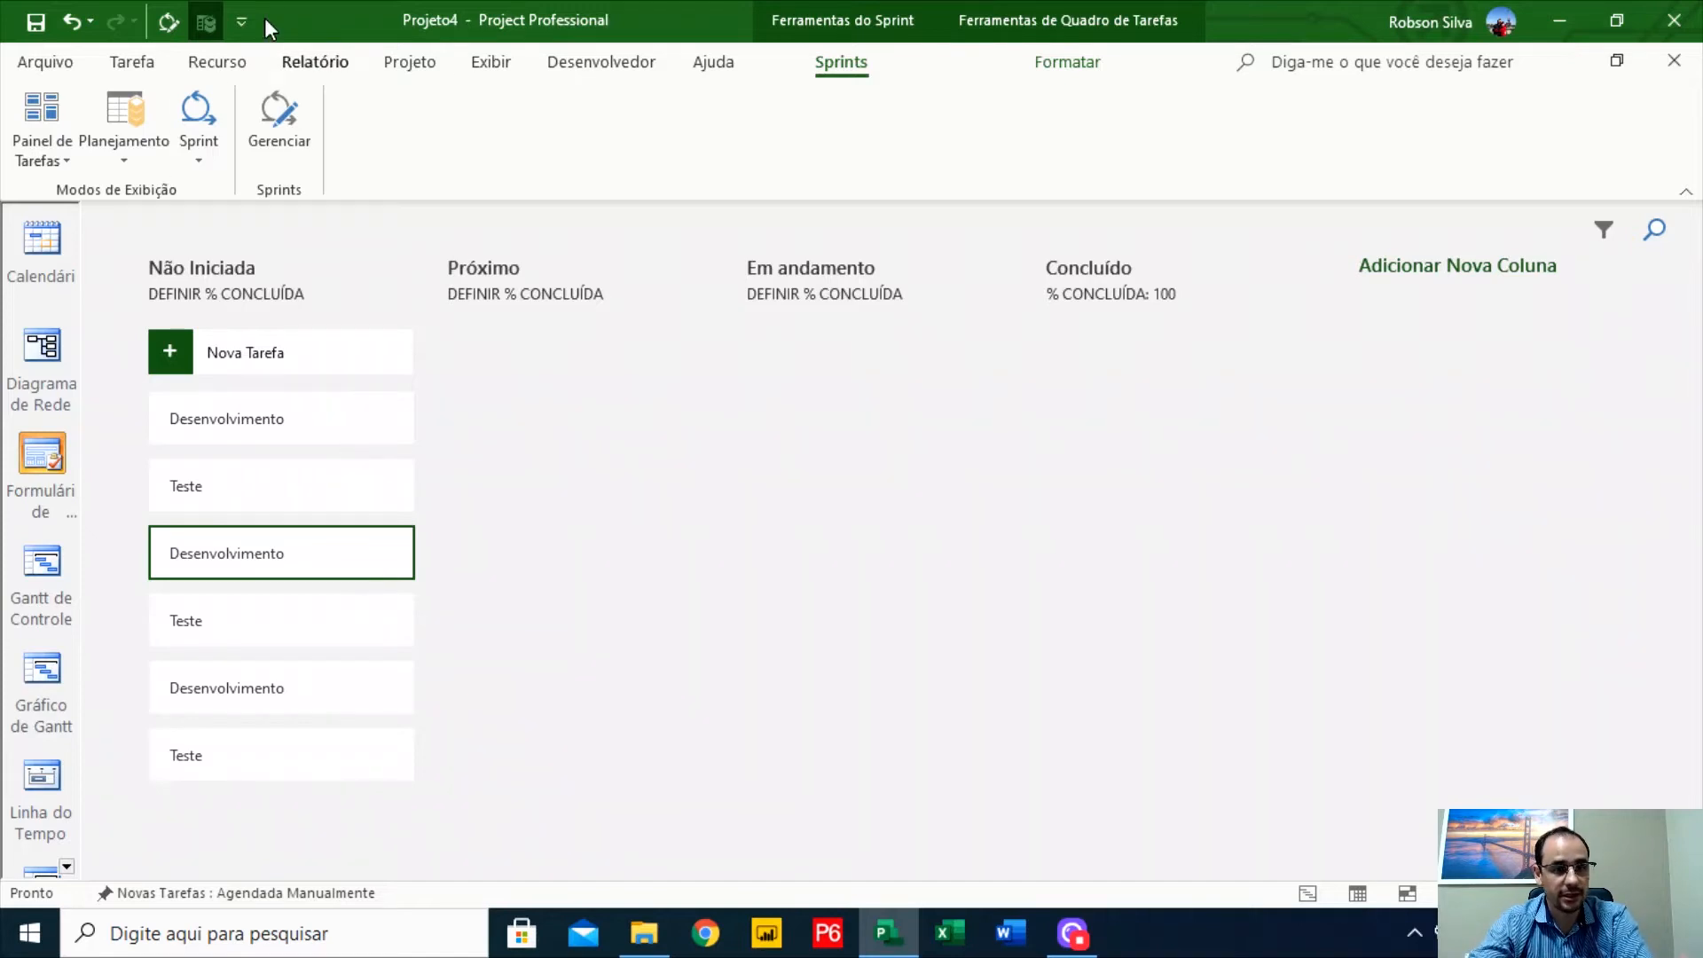
Customize the task board cards to show the additional field Nome do Resumo da Tarefa, and look through the cards
left_click(1060, 64)
left_click(135, 124)
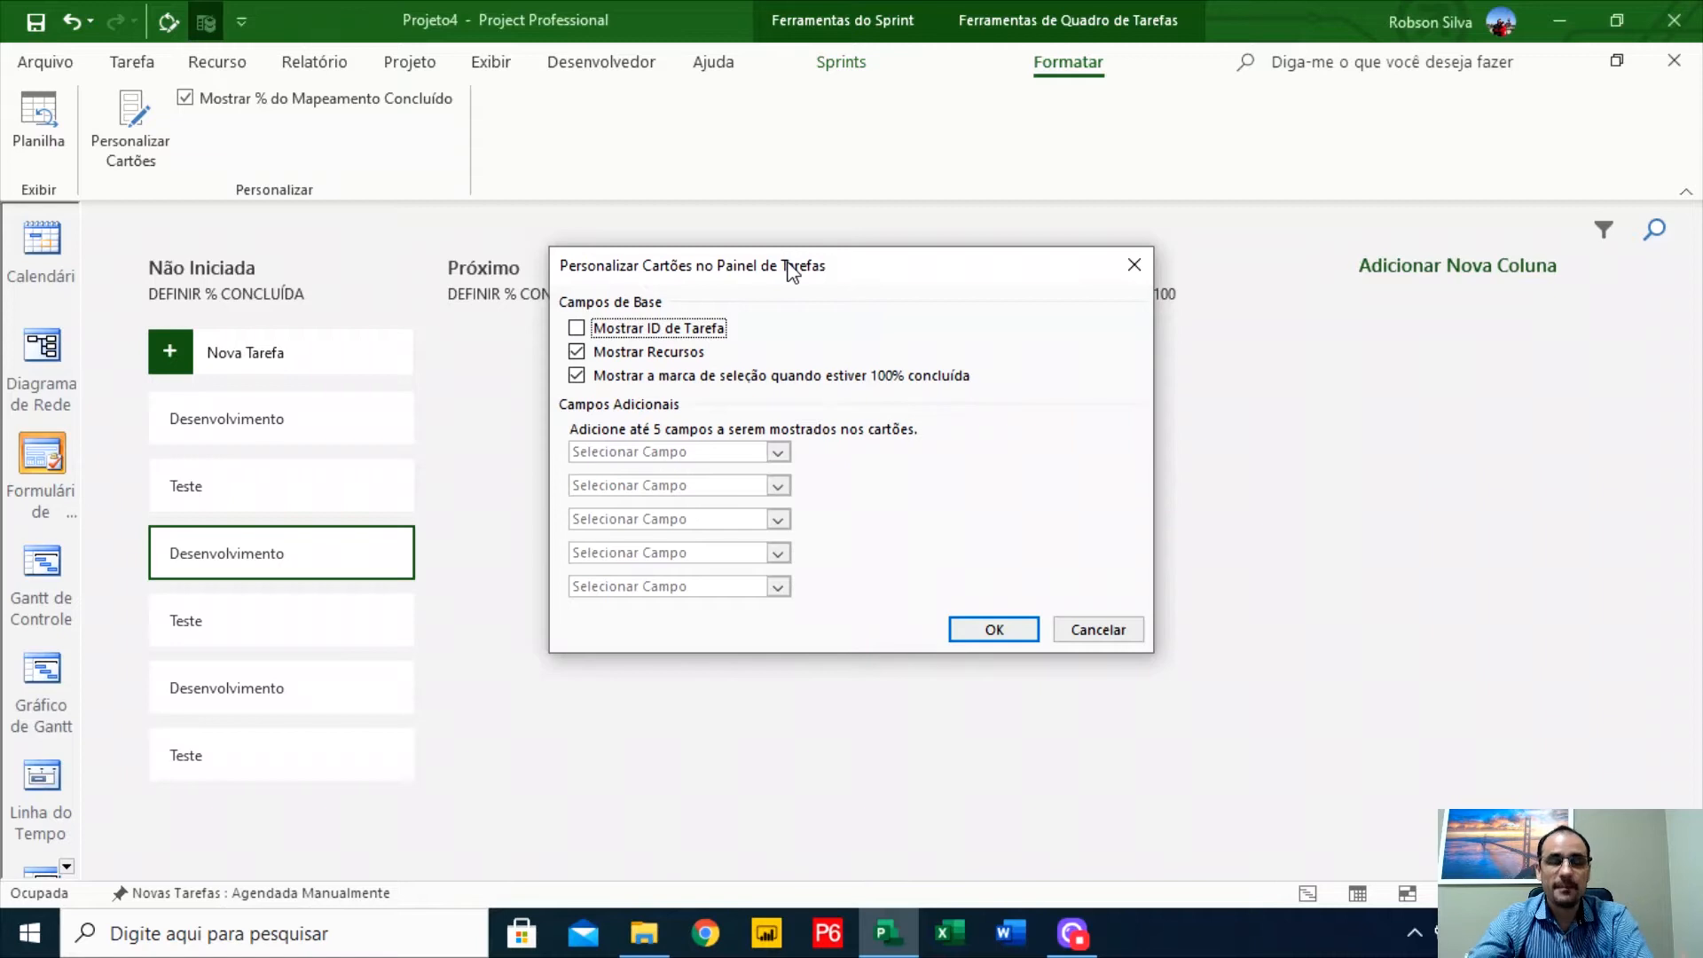
left_click(778, 452)
type("Nome")
scroll(762, 754, "down", 2)
left_click(752, 796)
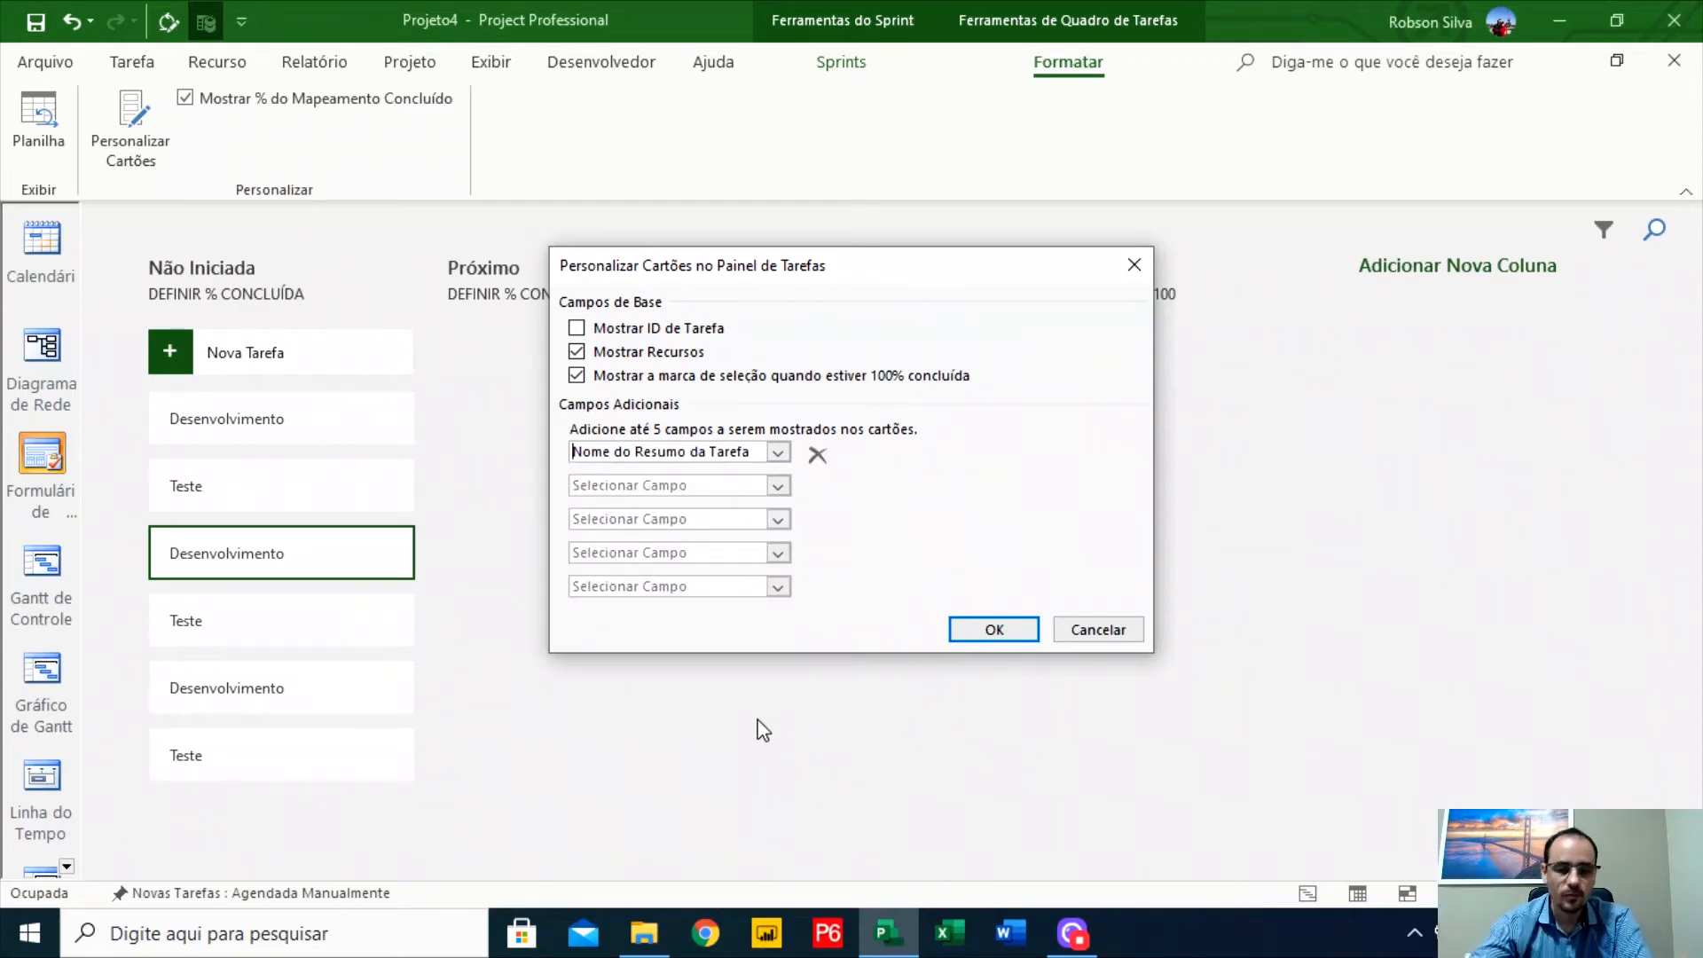
left_click(975, 635)
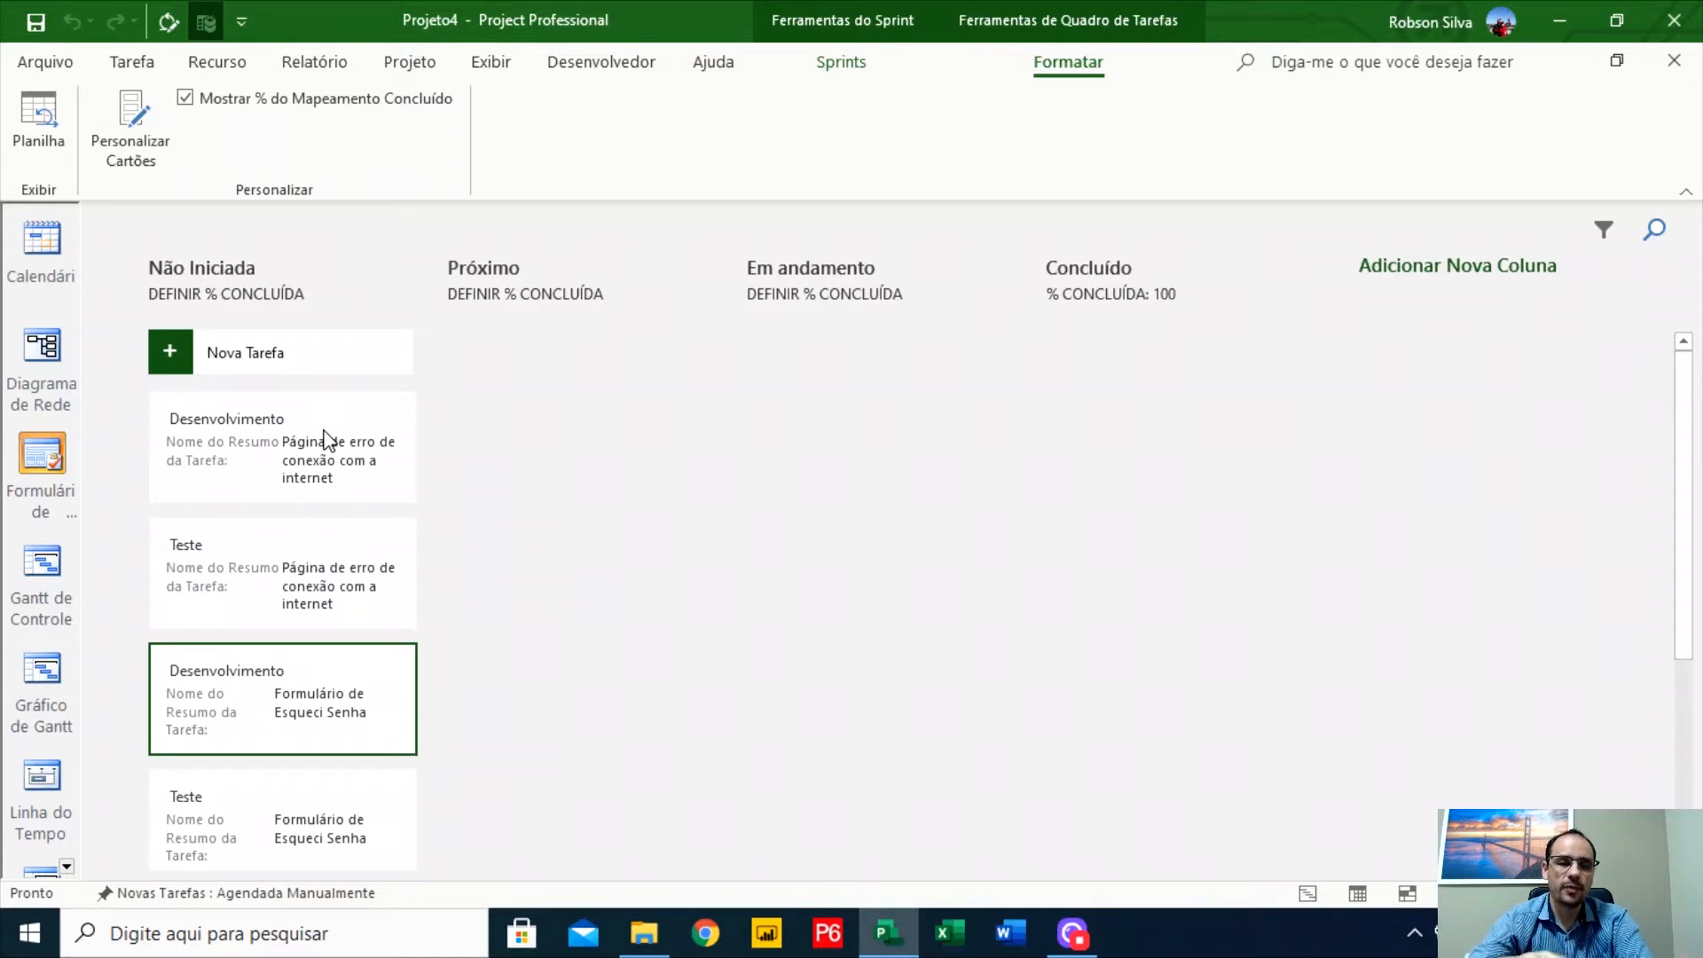
scroll(328, 452, "down", 3)
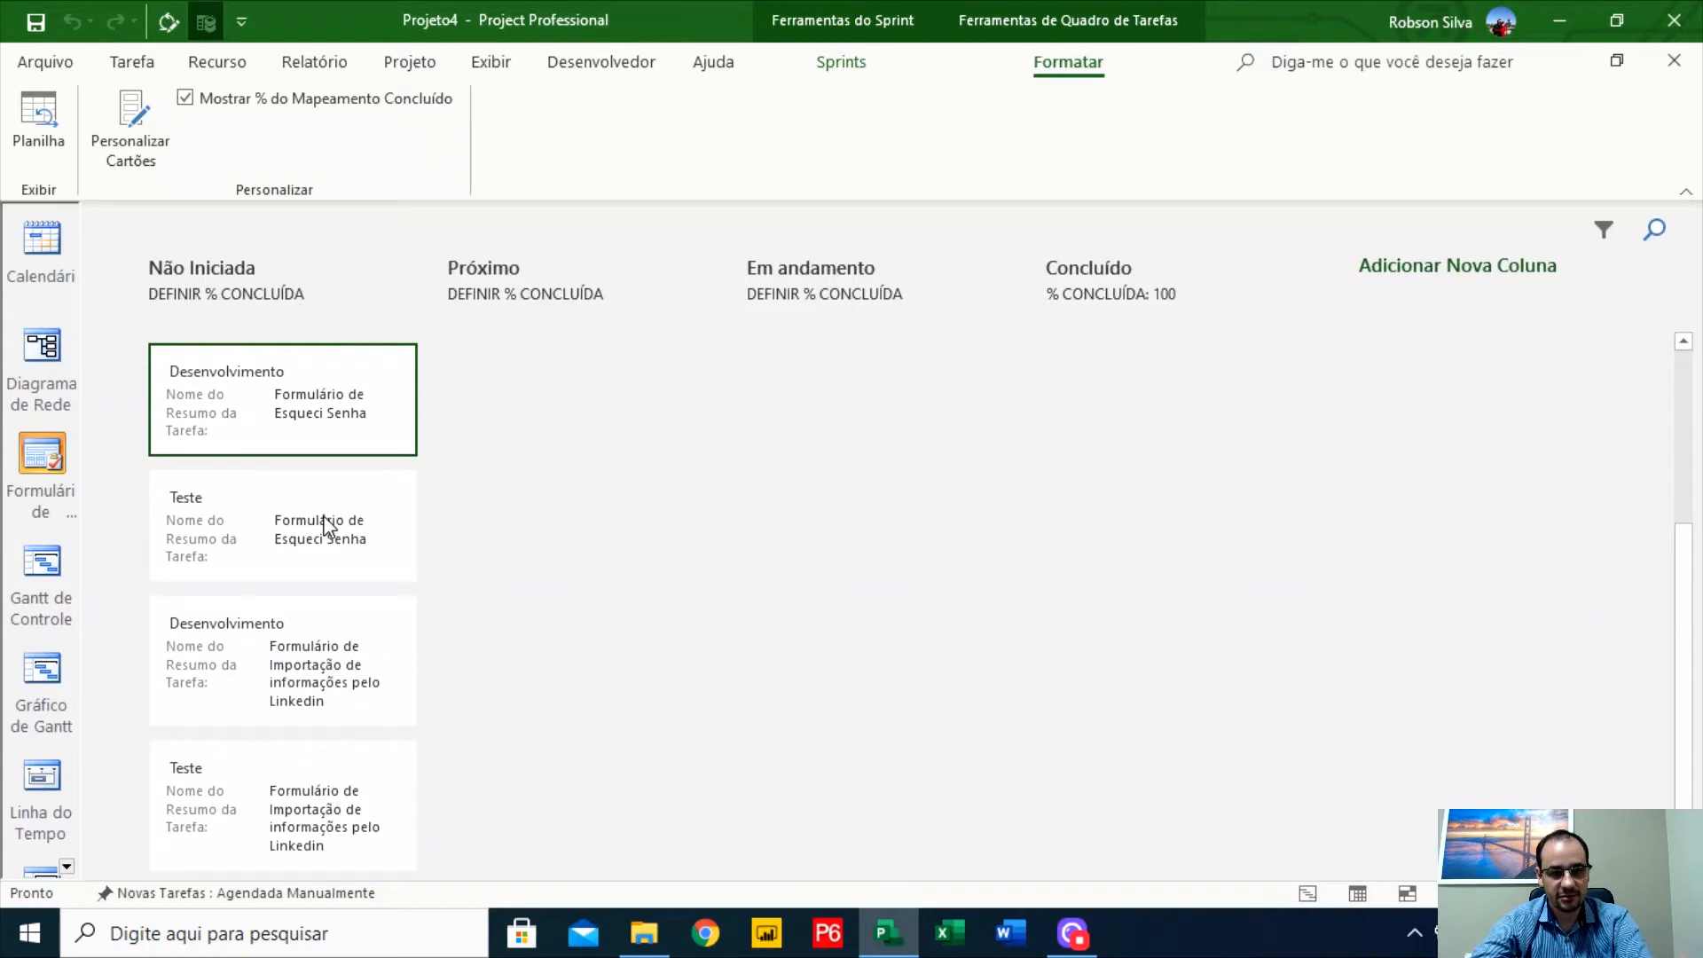
scroll(328, 527, "up", 3)
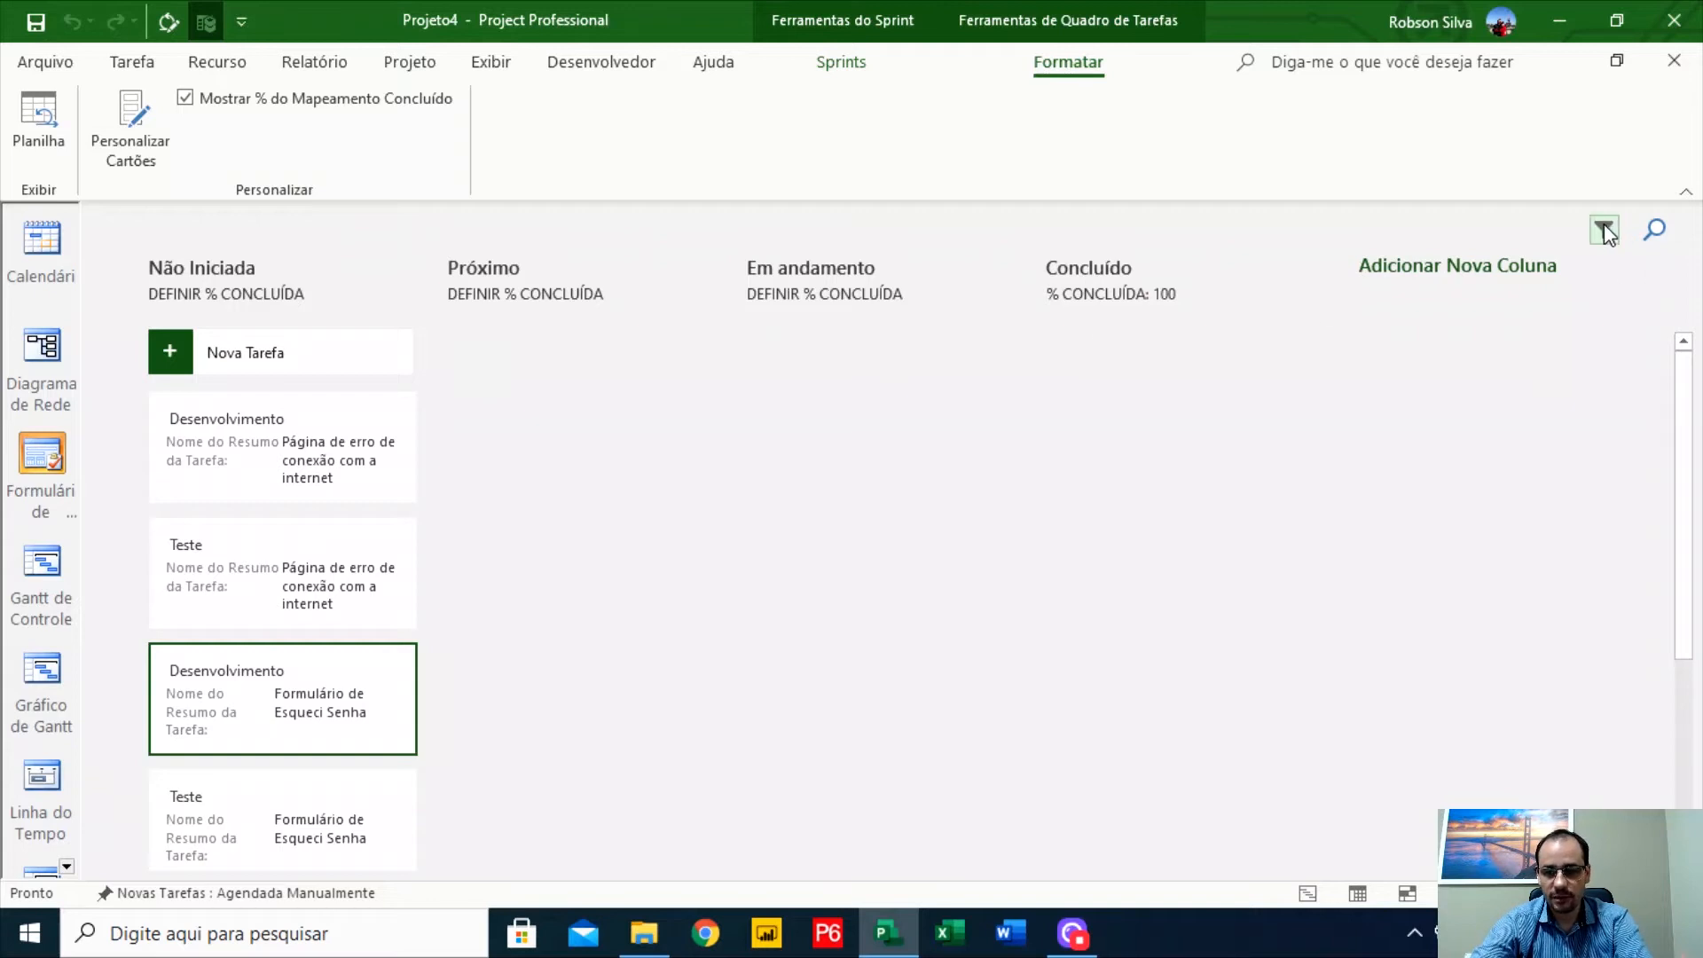
Filter the task board by individual summary tasks to view their cards, and clear the filter
left_click(1604, 229)
left_click(1363, 236)
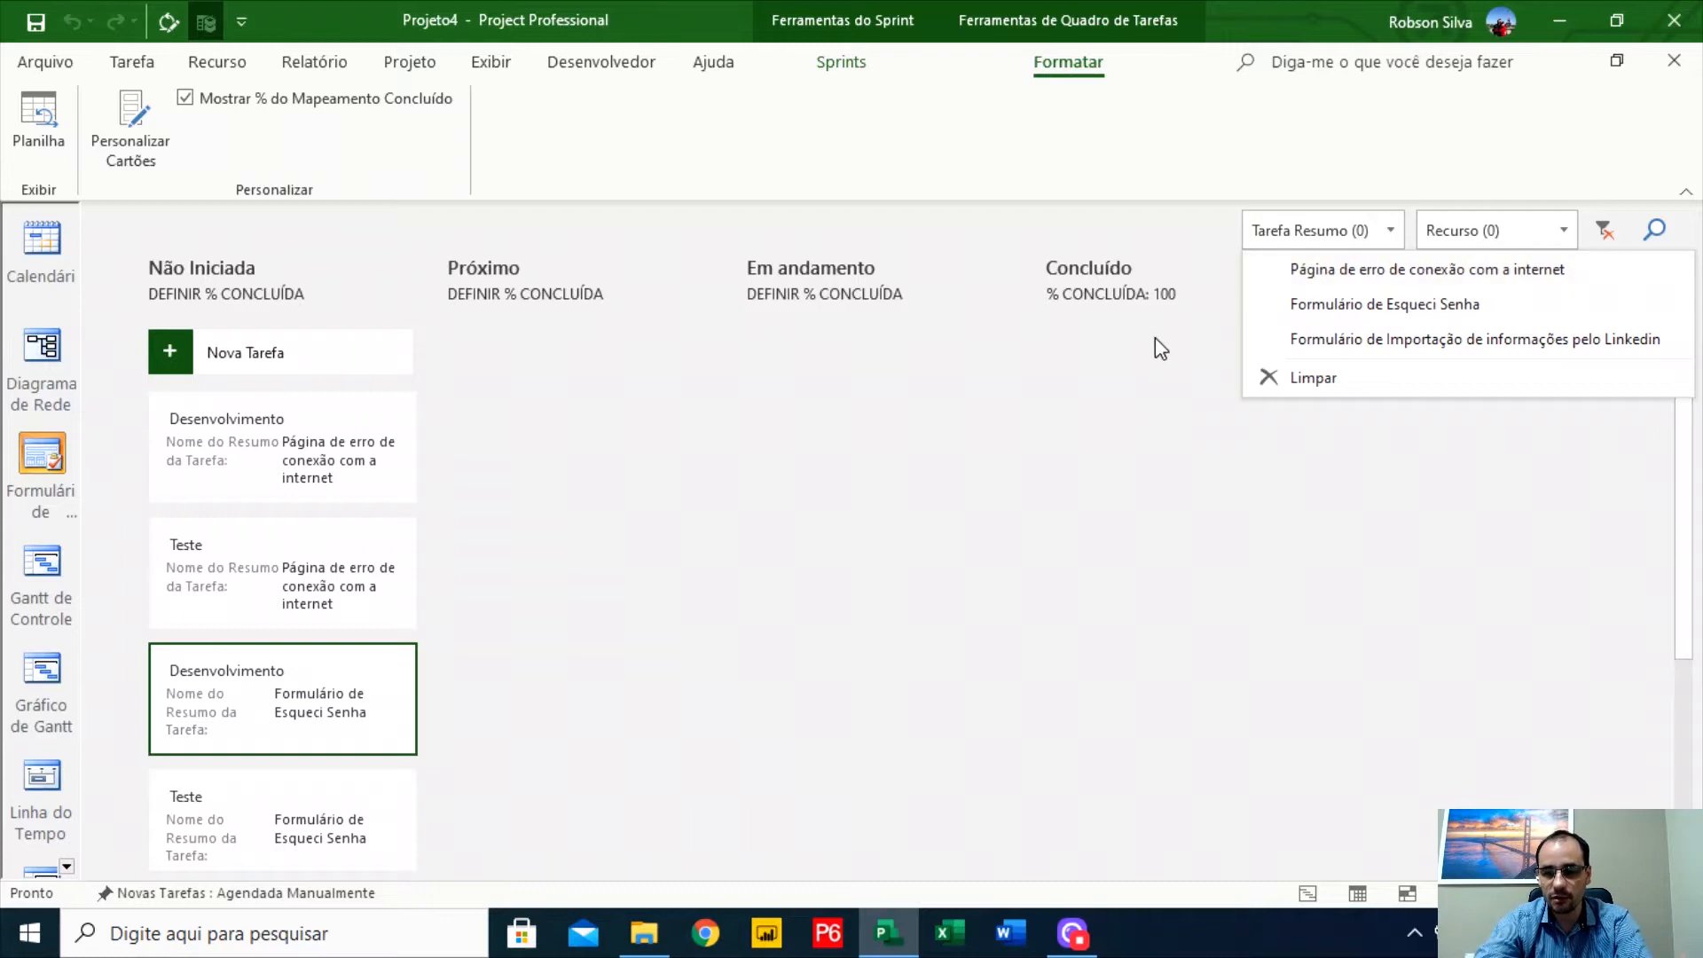
left_click(1402, 297)
left_click(1408, 269)
left_click(1414, 271)
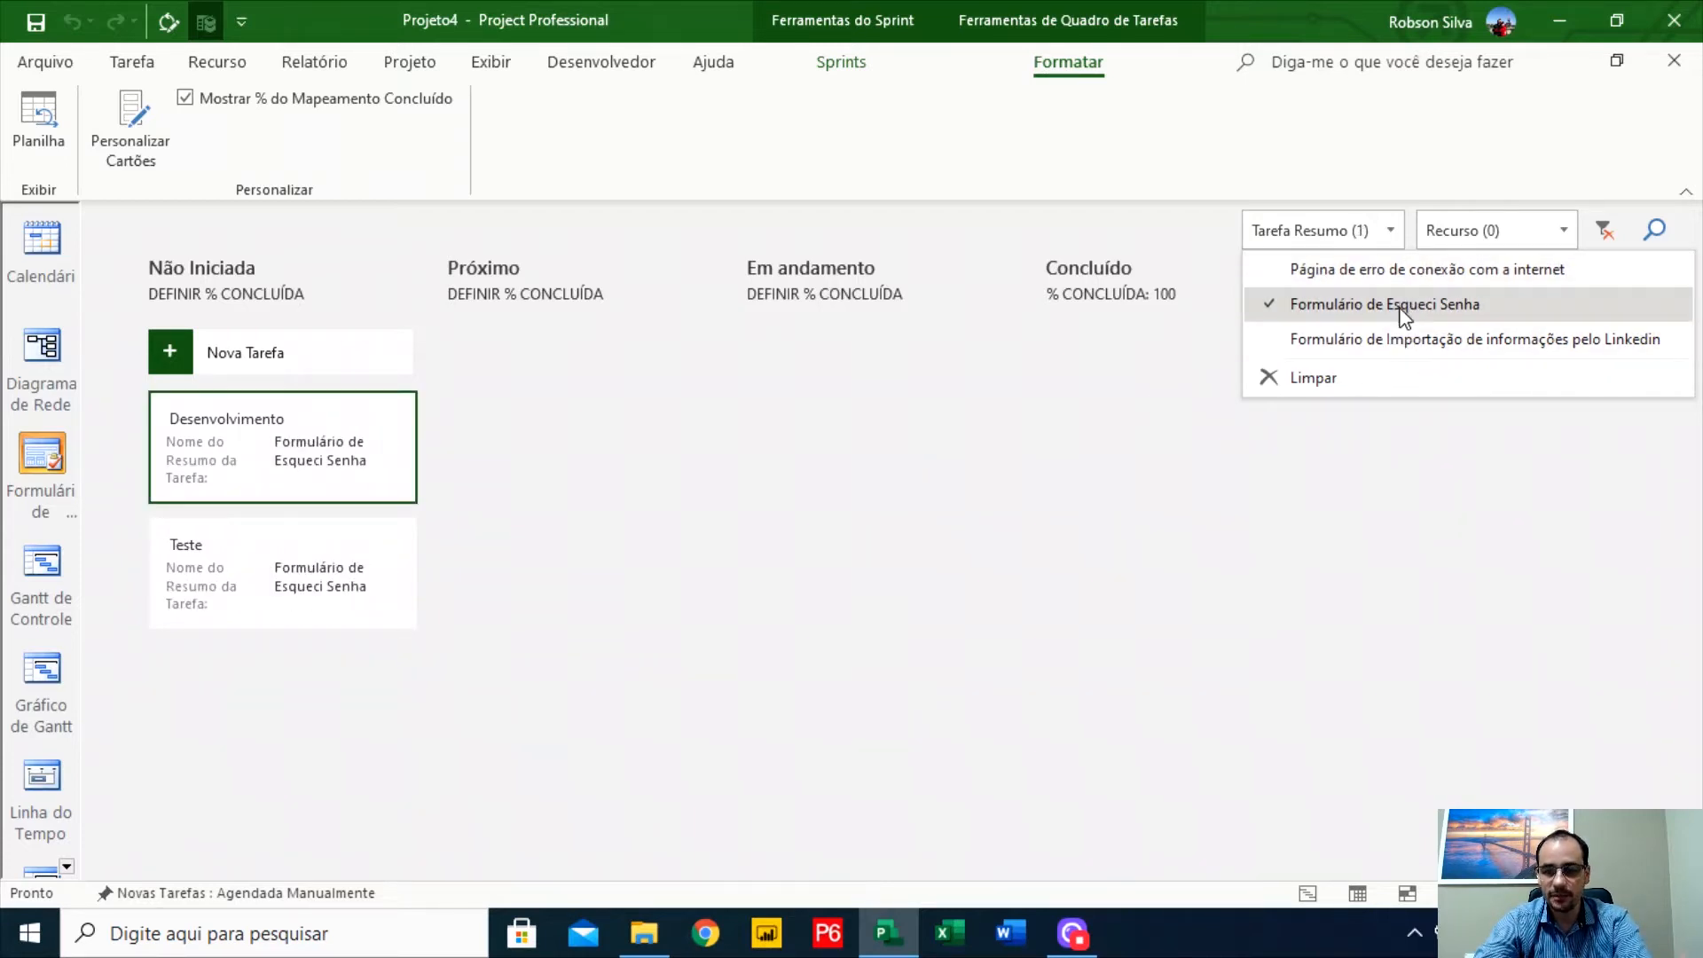
left_click(1398, 306)
left_click(1313, 353)
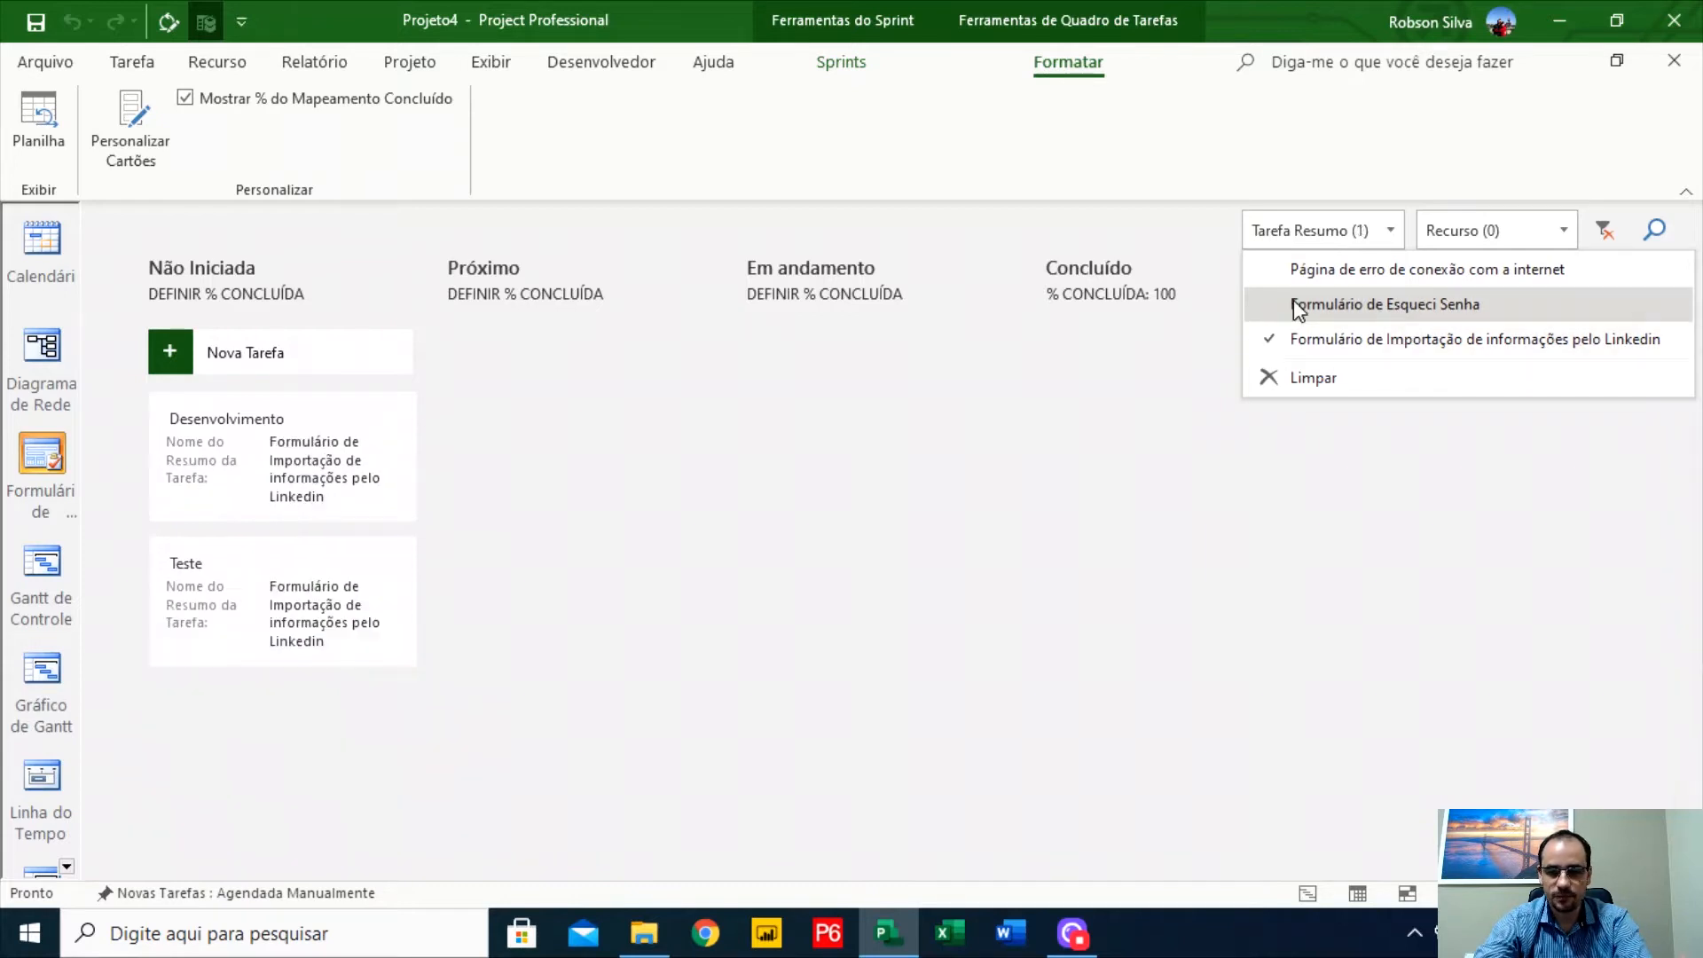
left_click(1299, 305)
left_click(1295, 305)
left_click(1312, 374)
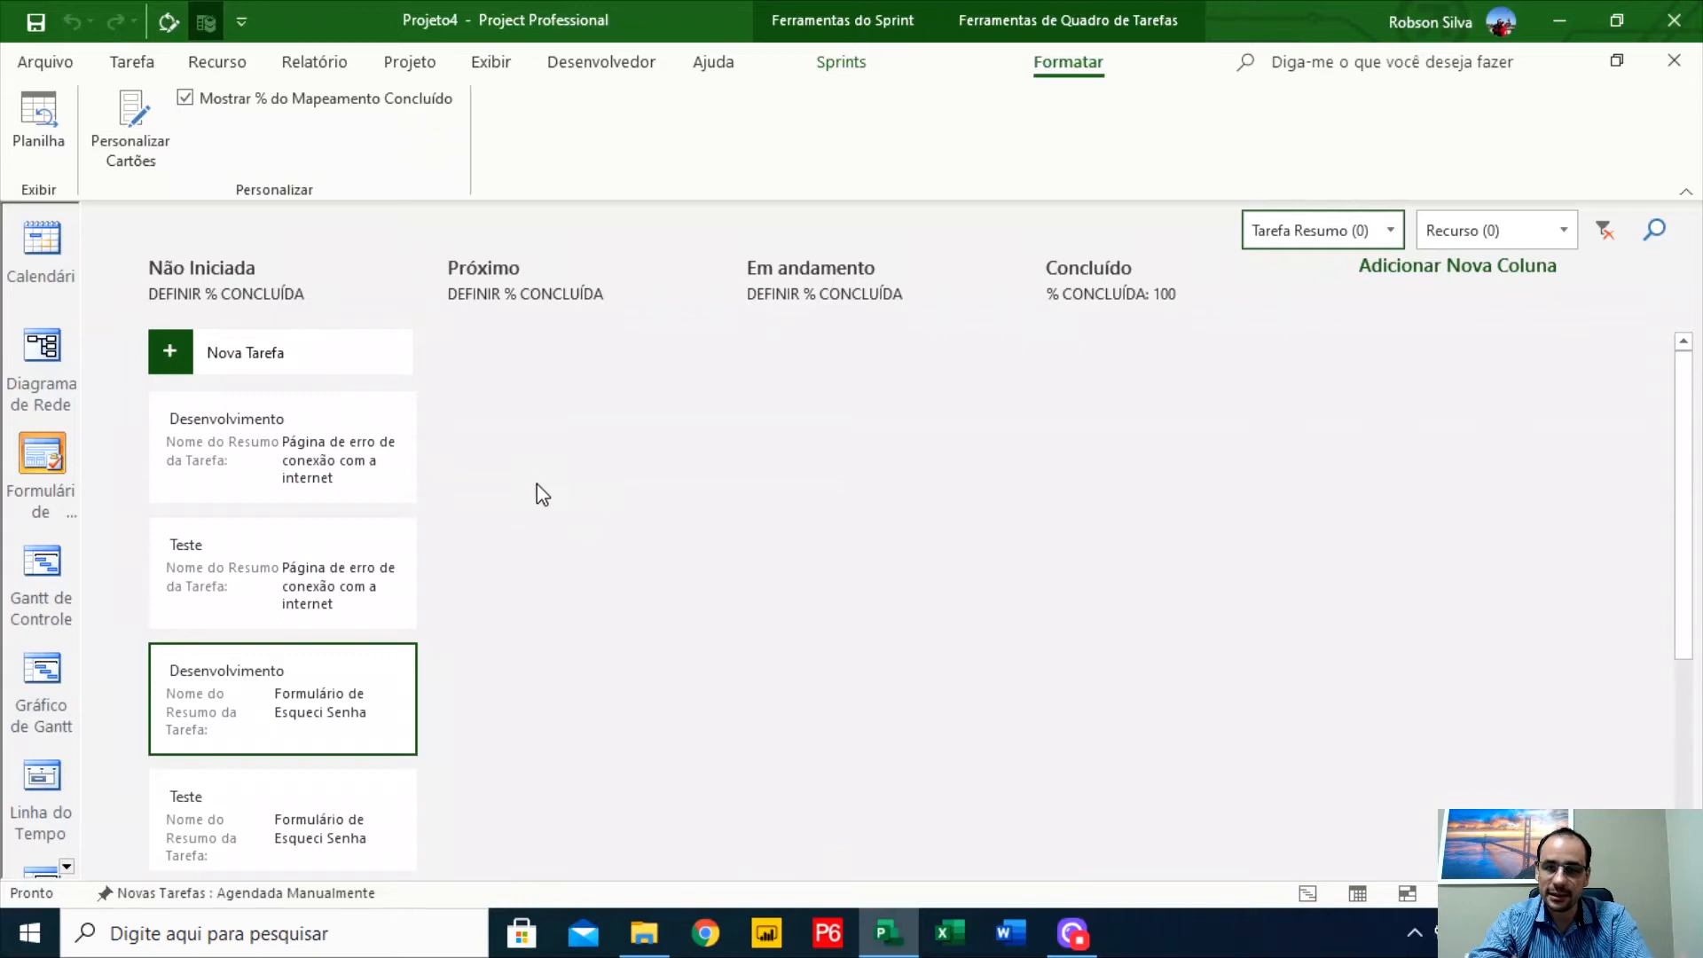
Return to the Gantt chart and delete the Desenvolvimento and Teste subtasks under all three backlog items
left_click(105, 65)
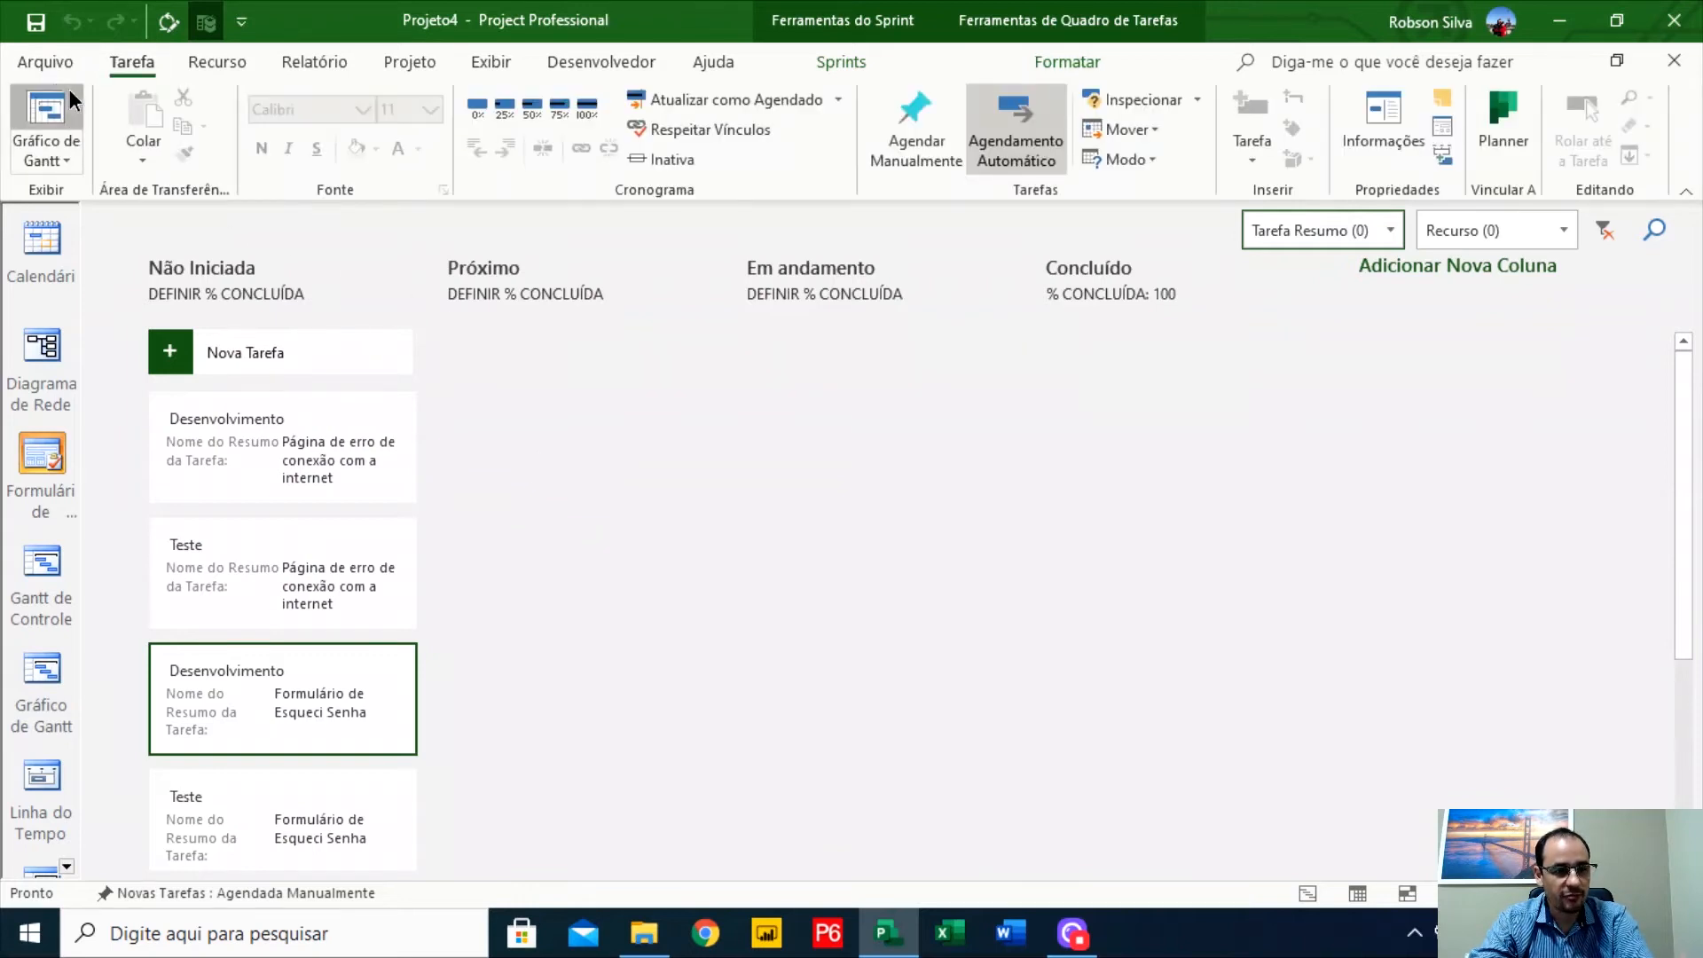
left_click(53, 120)
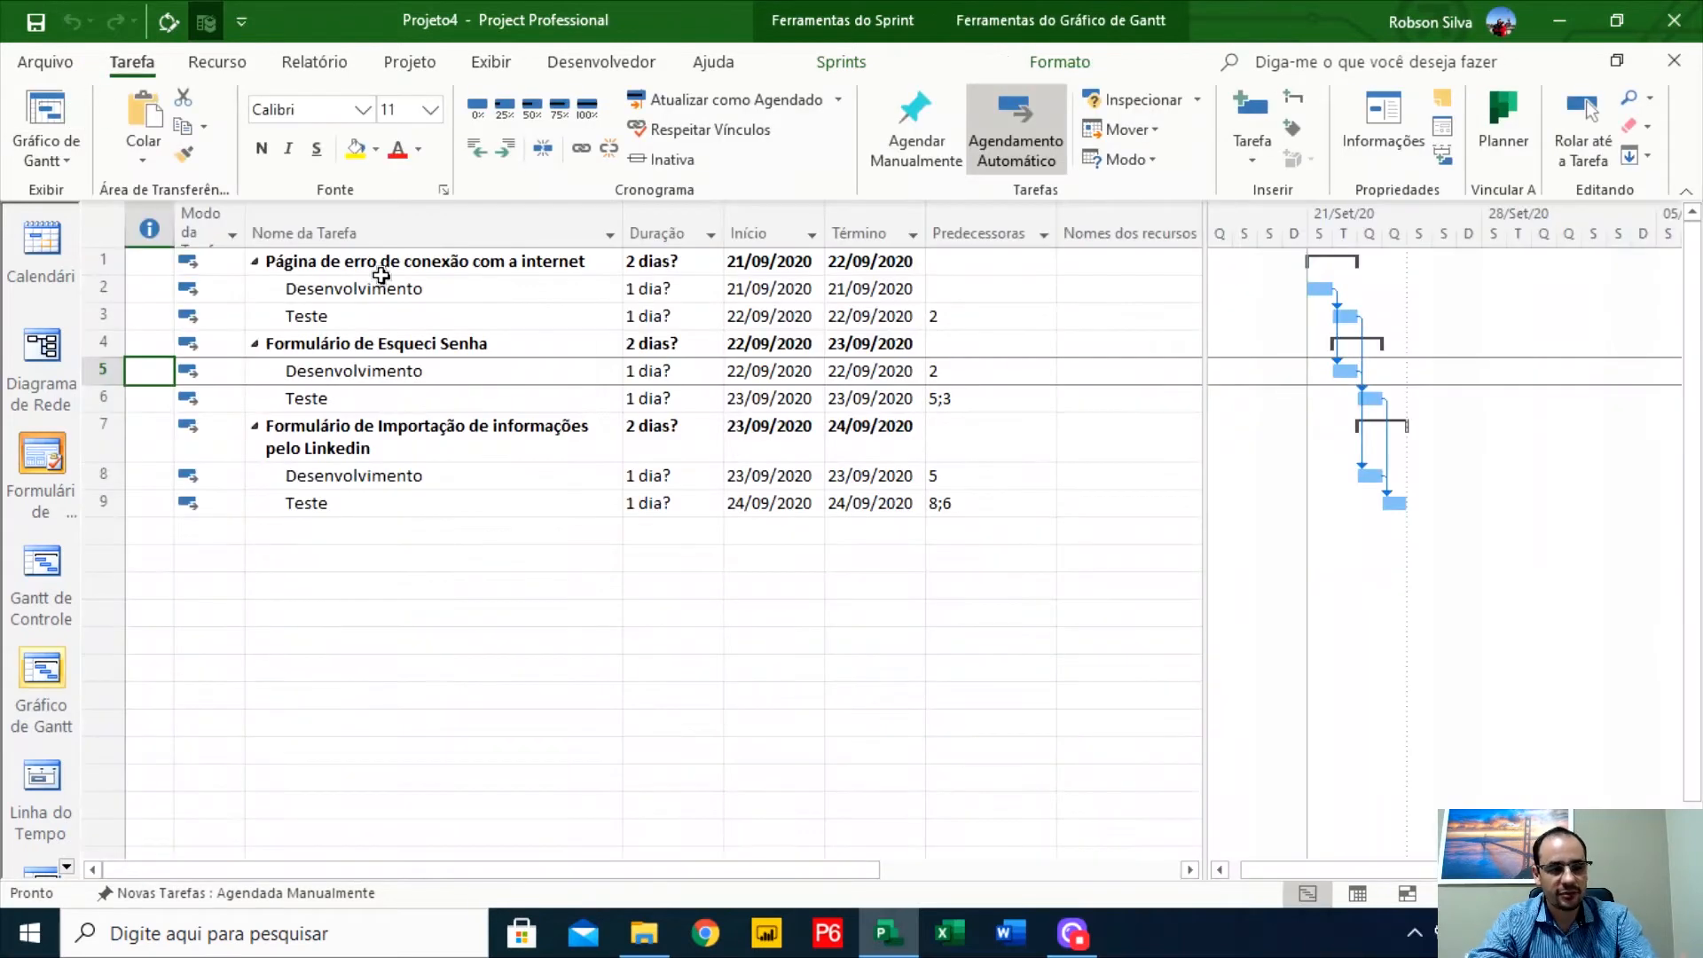
left_click_drag(483, 289, 355, 344)
key("Delete")
key("Delete")
key("Down")
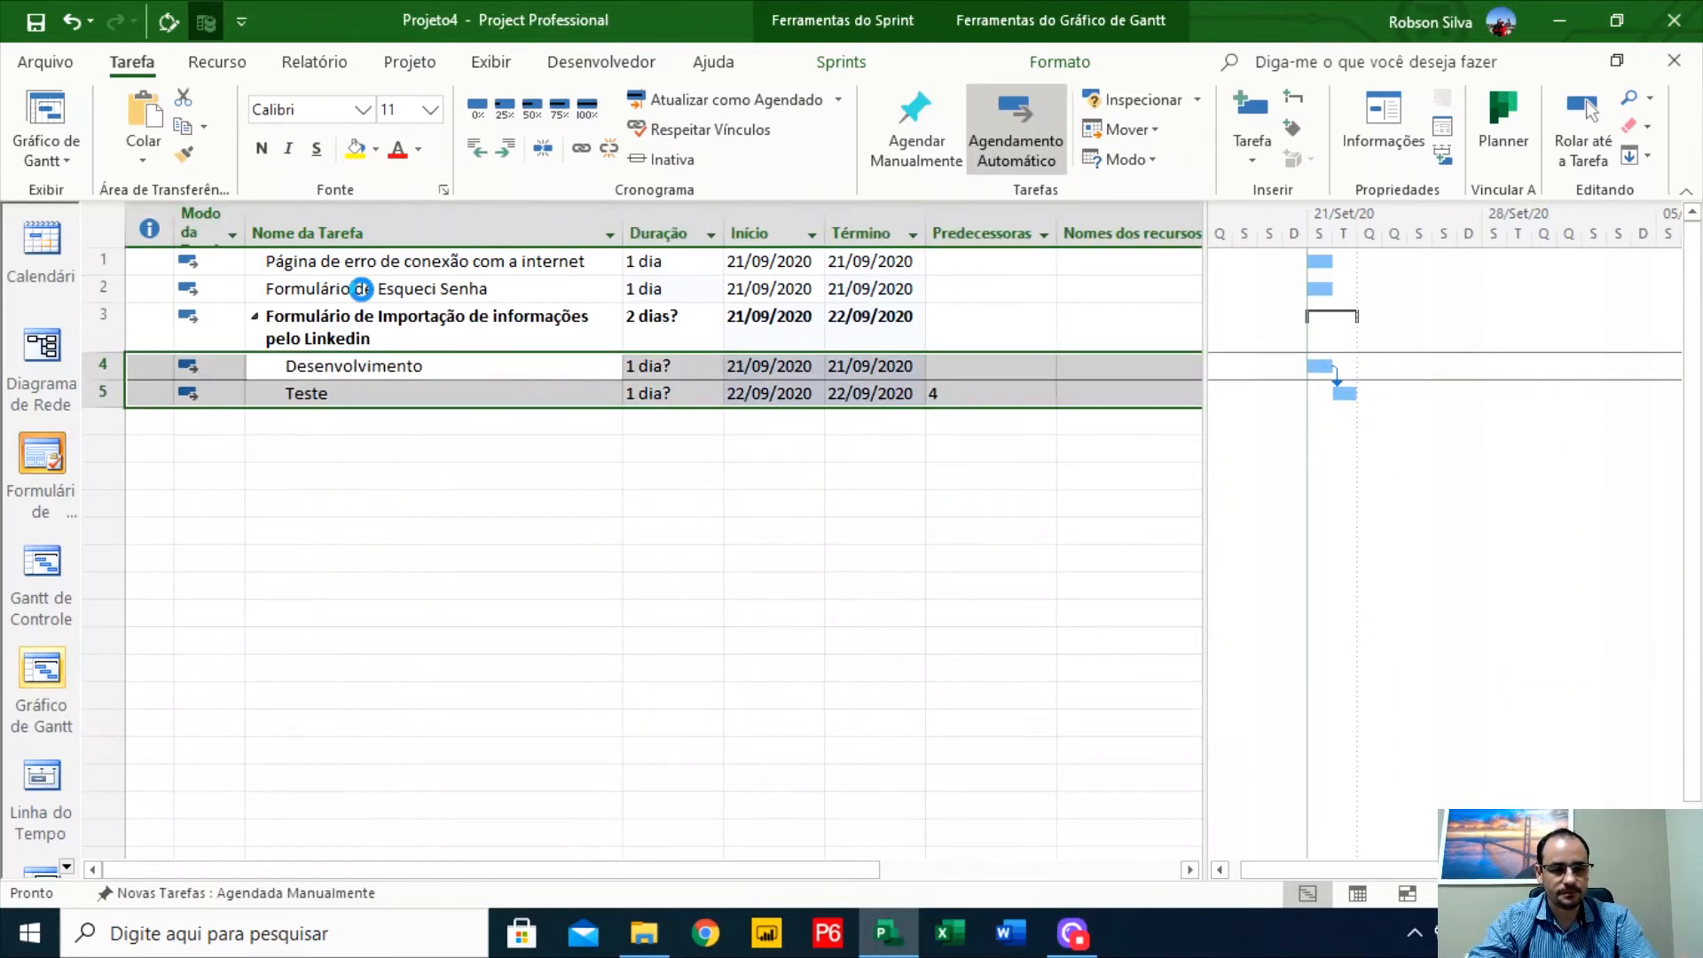
key("Delete")
key("Up")
key("Up")
key("Up")
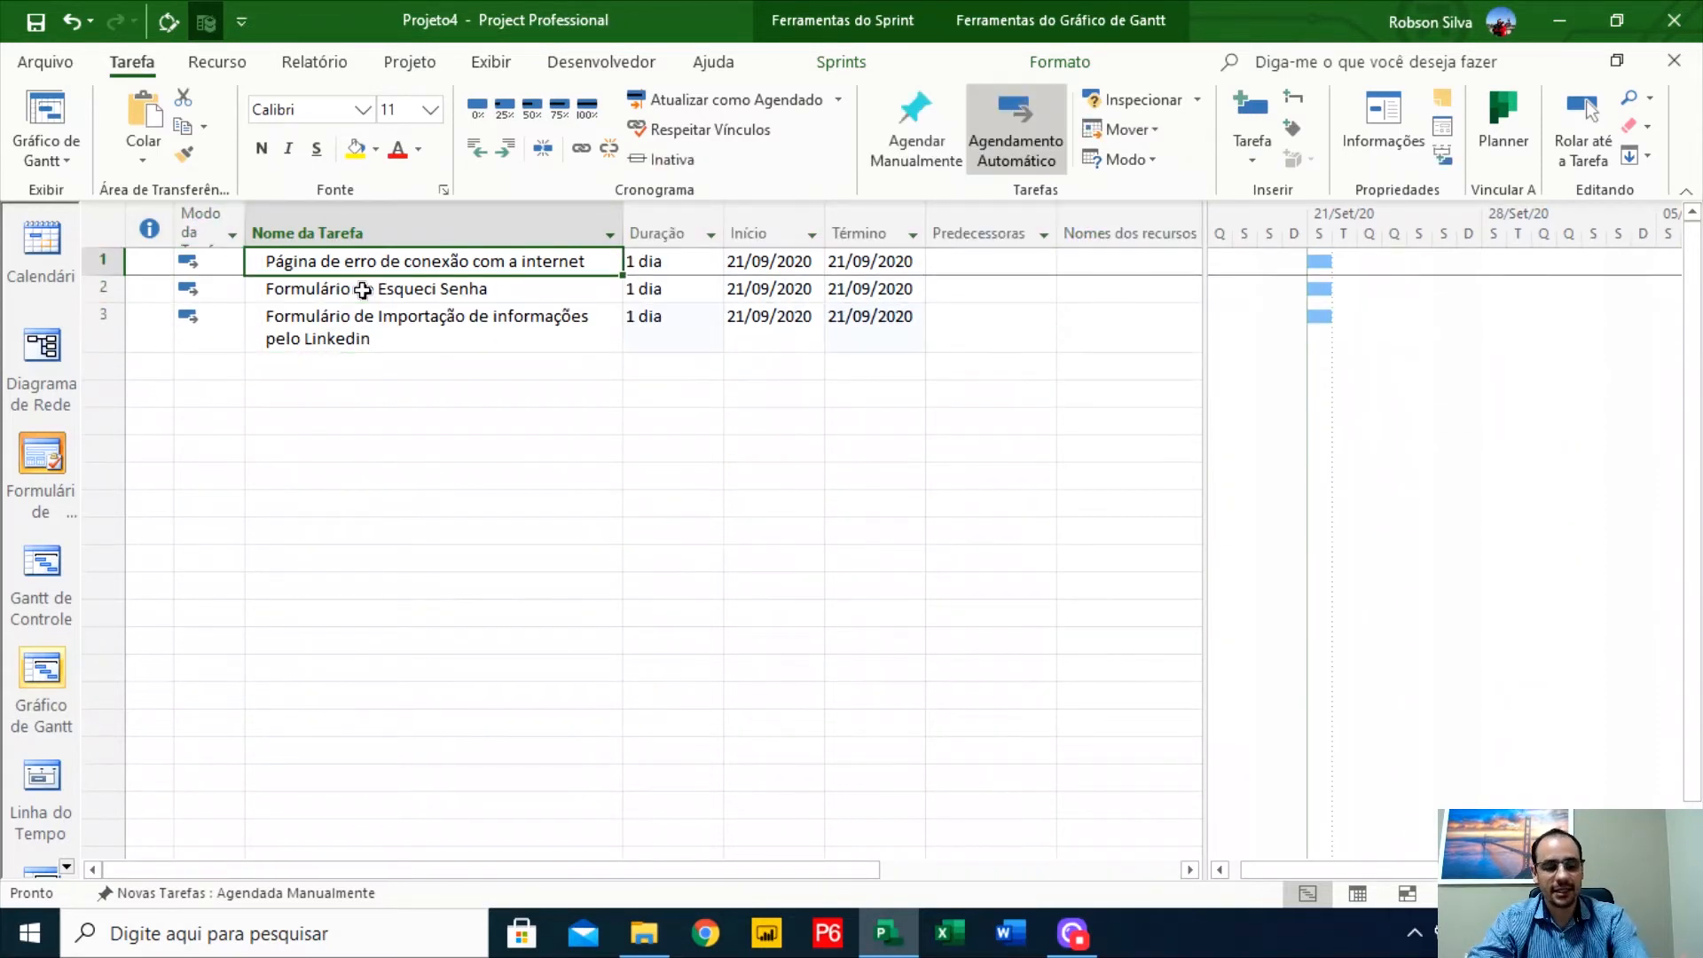
Select the three remaining backlog tasks and show them on the sprint task board
key("shift+Down")
key("shift+Down")
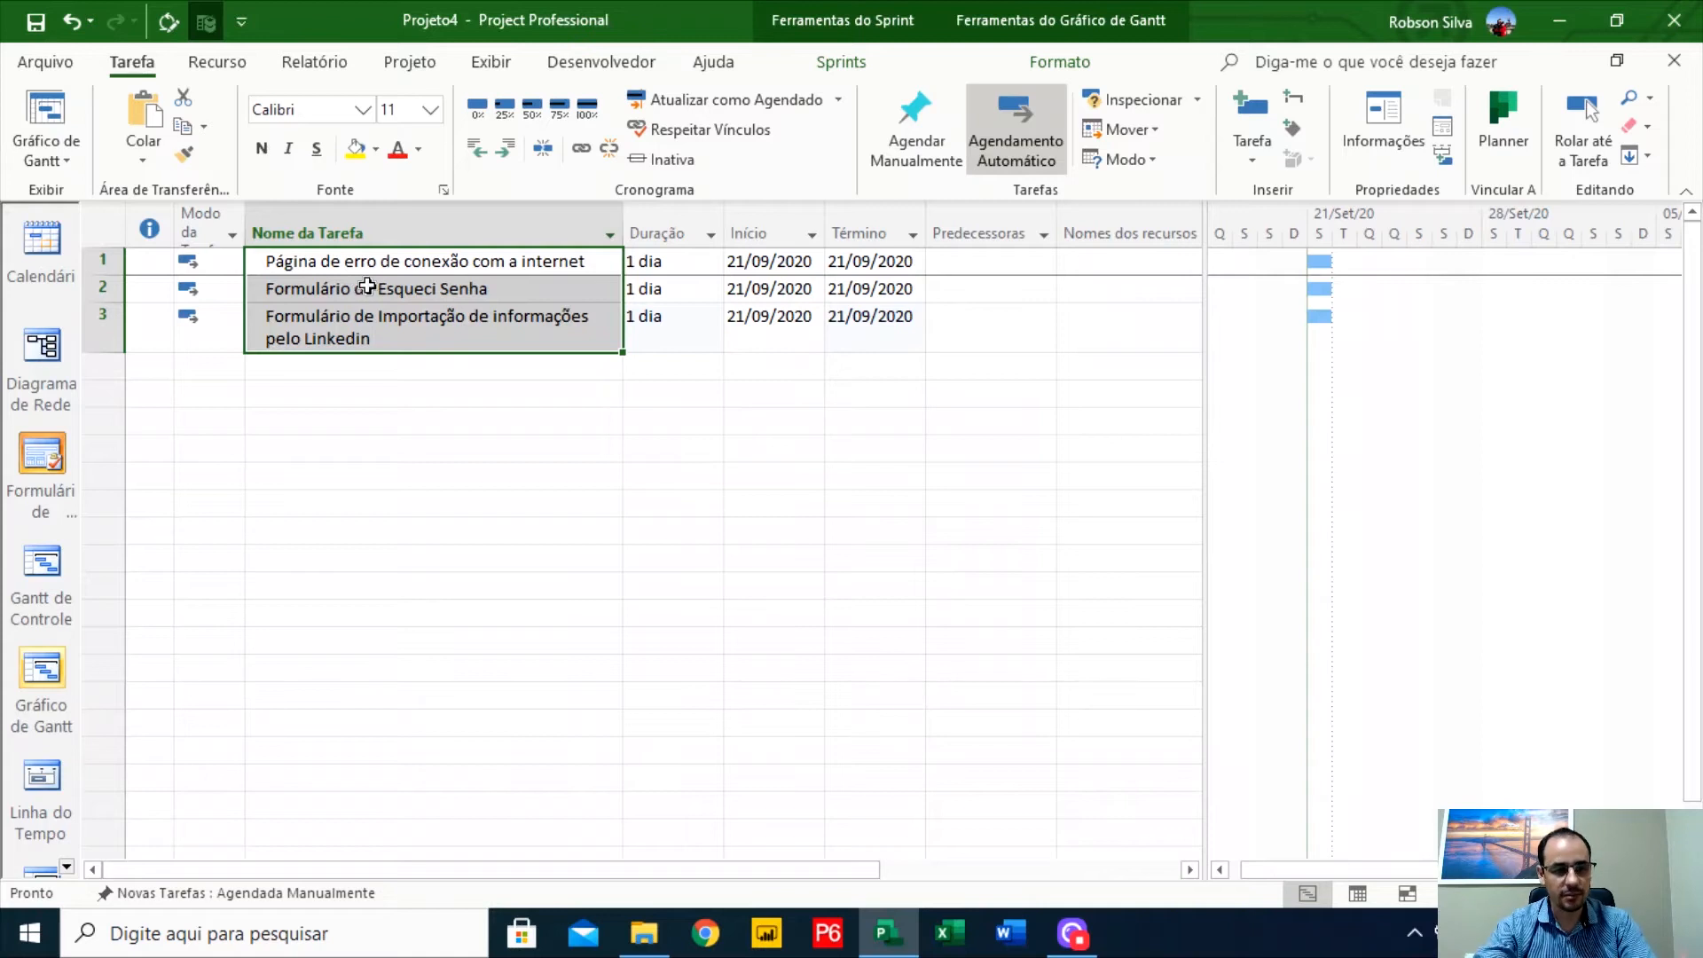
left_click(842, 62)
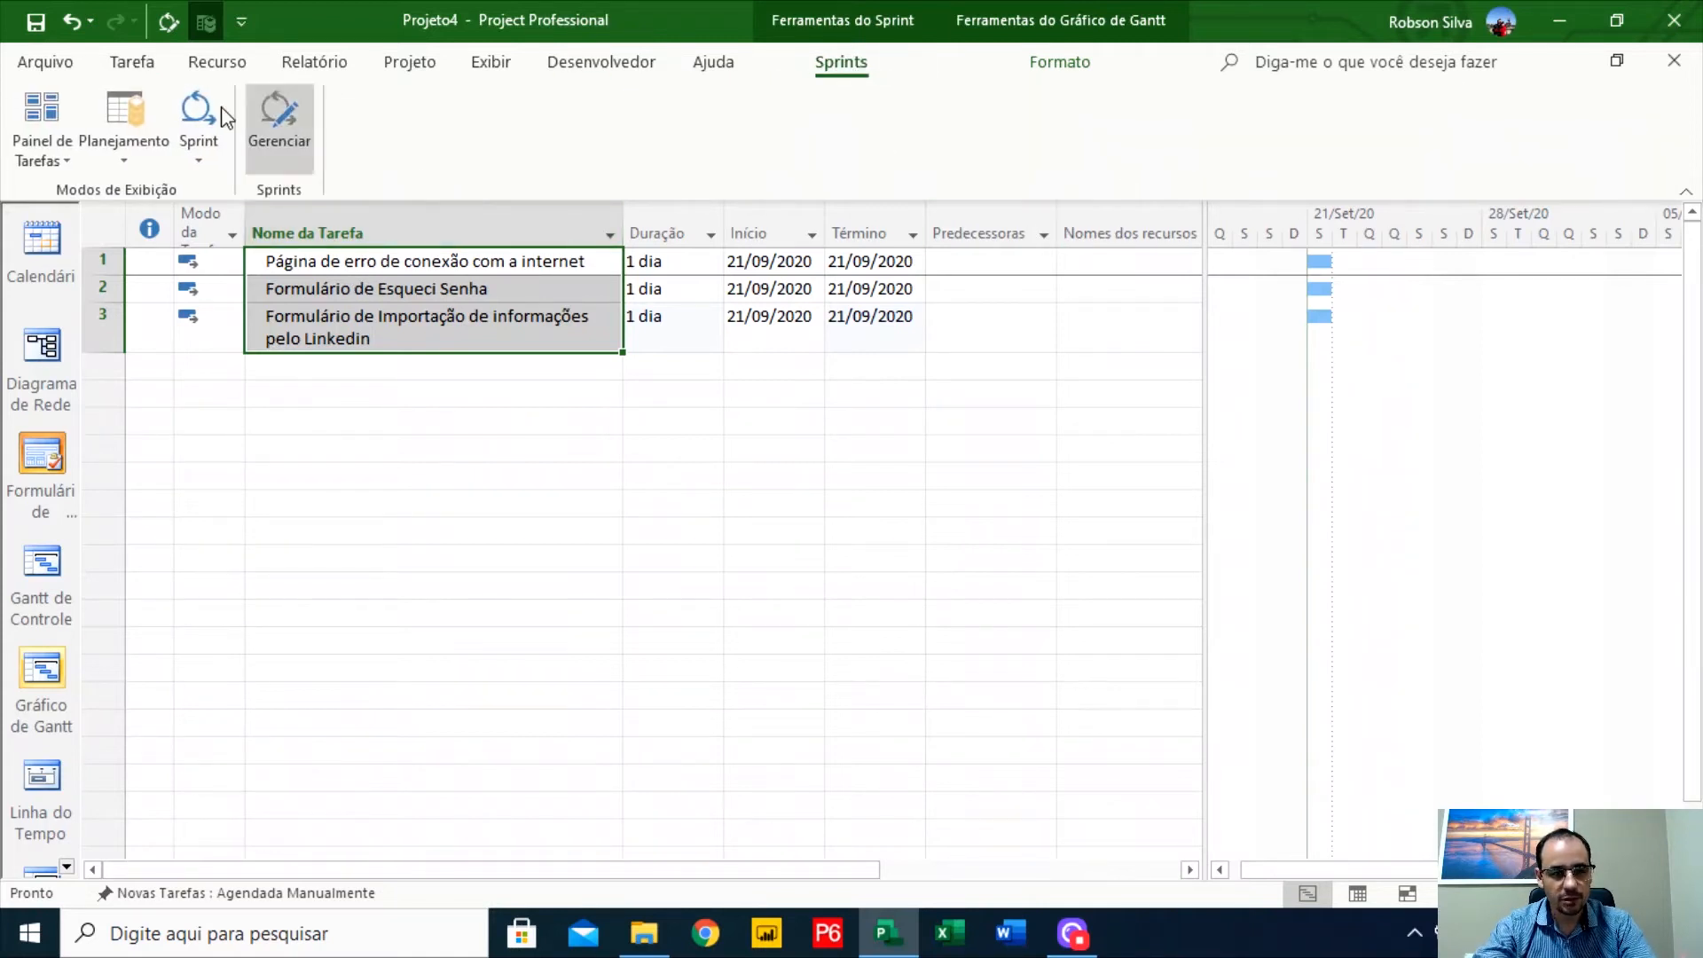
left_click(67, 110)
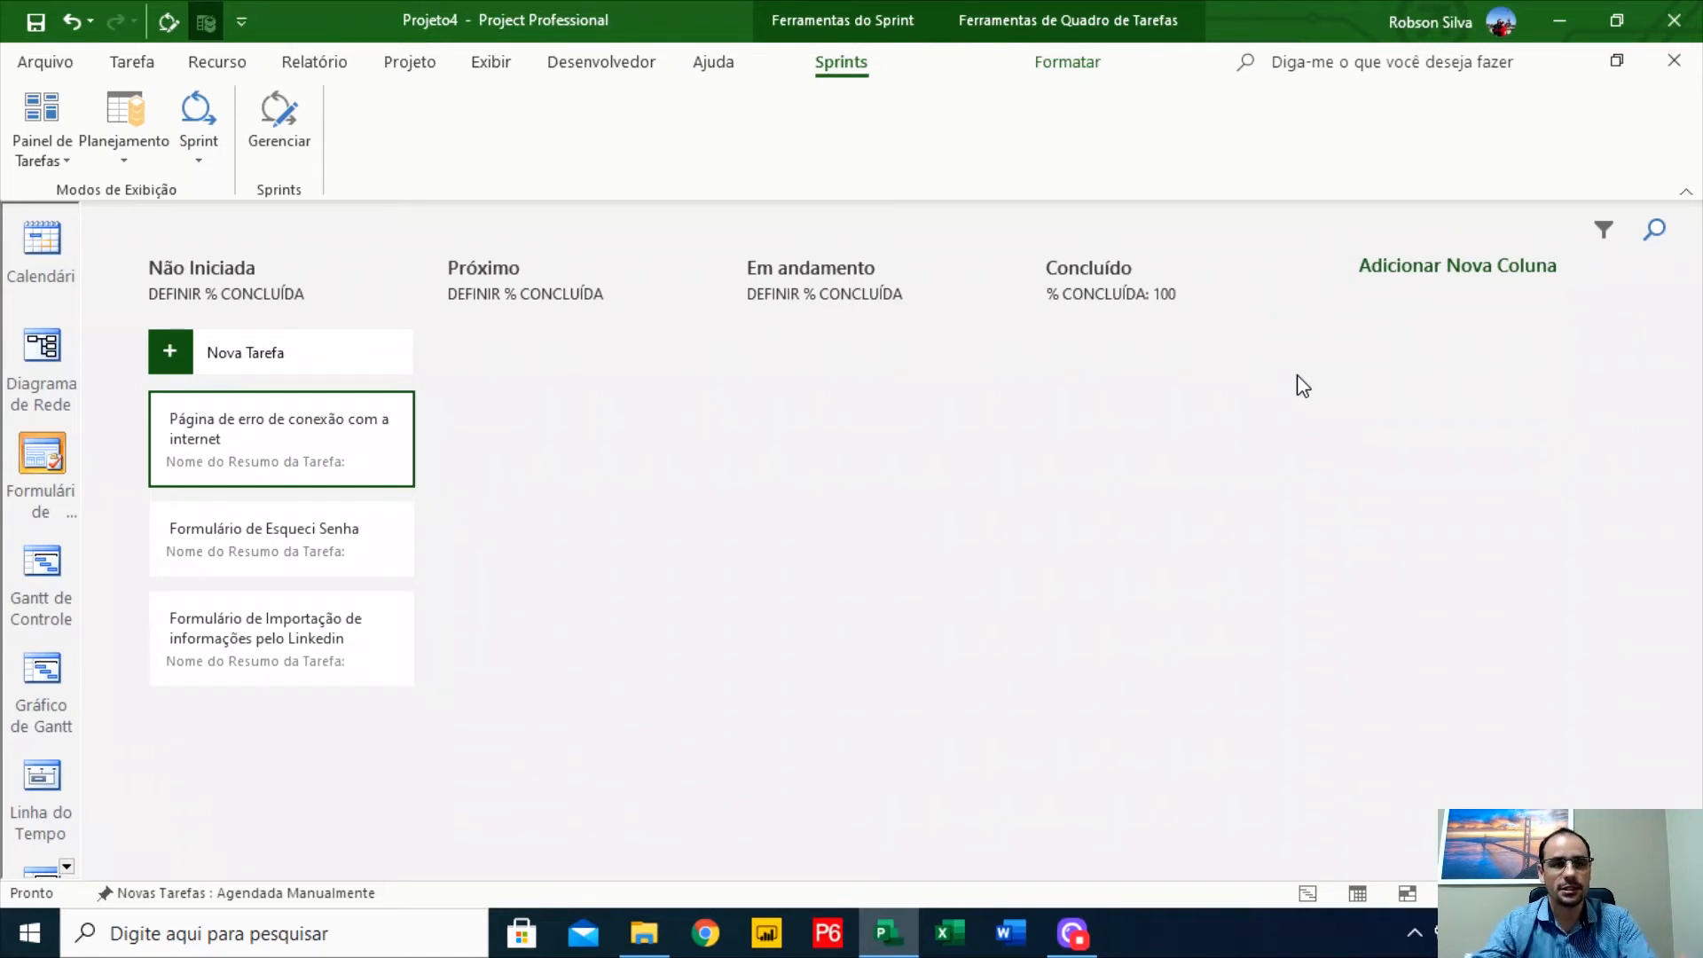
Rename the Próximo column of the task board to Desenvolvimento[Andamento]
right_click(510, 275)
left_click(647, 282)
type("Desenvolviment")
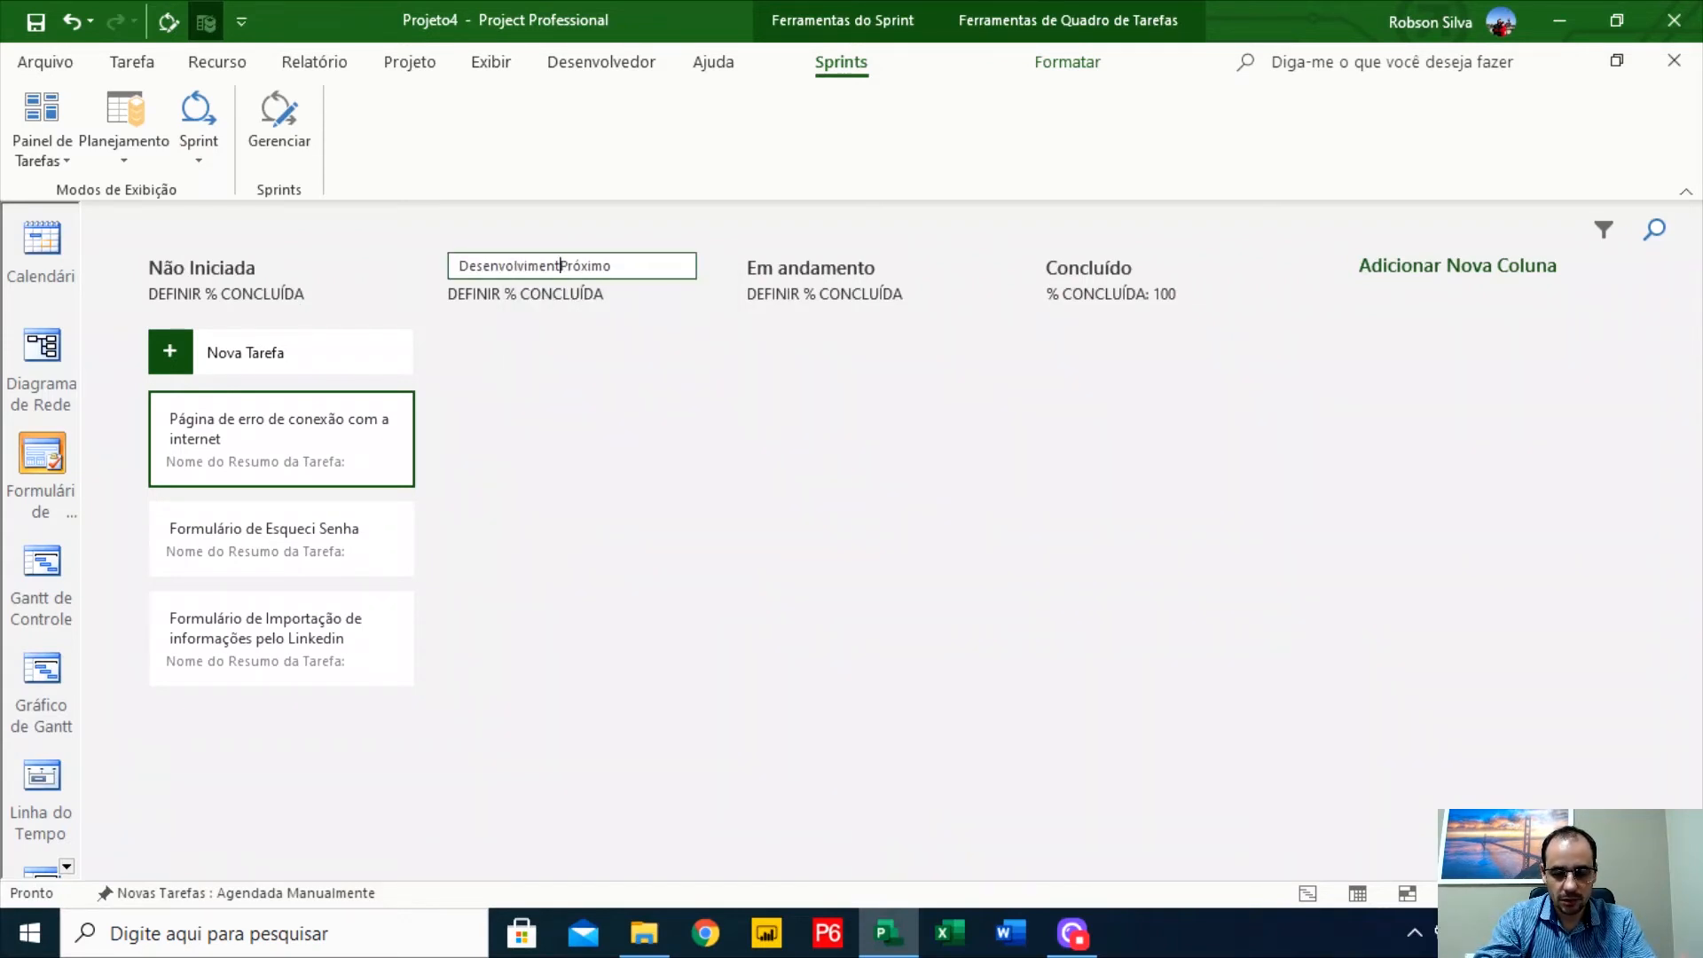
type("o")
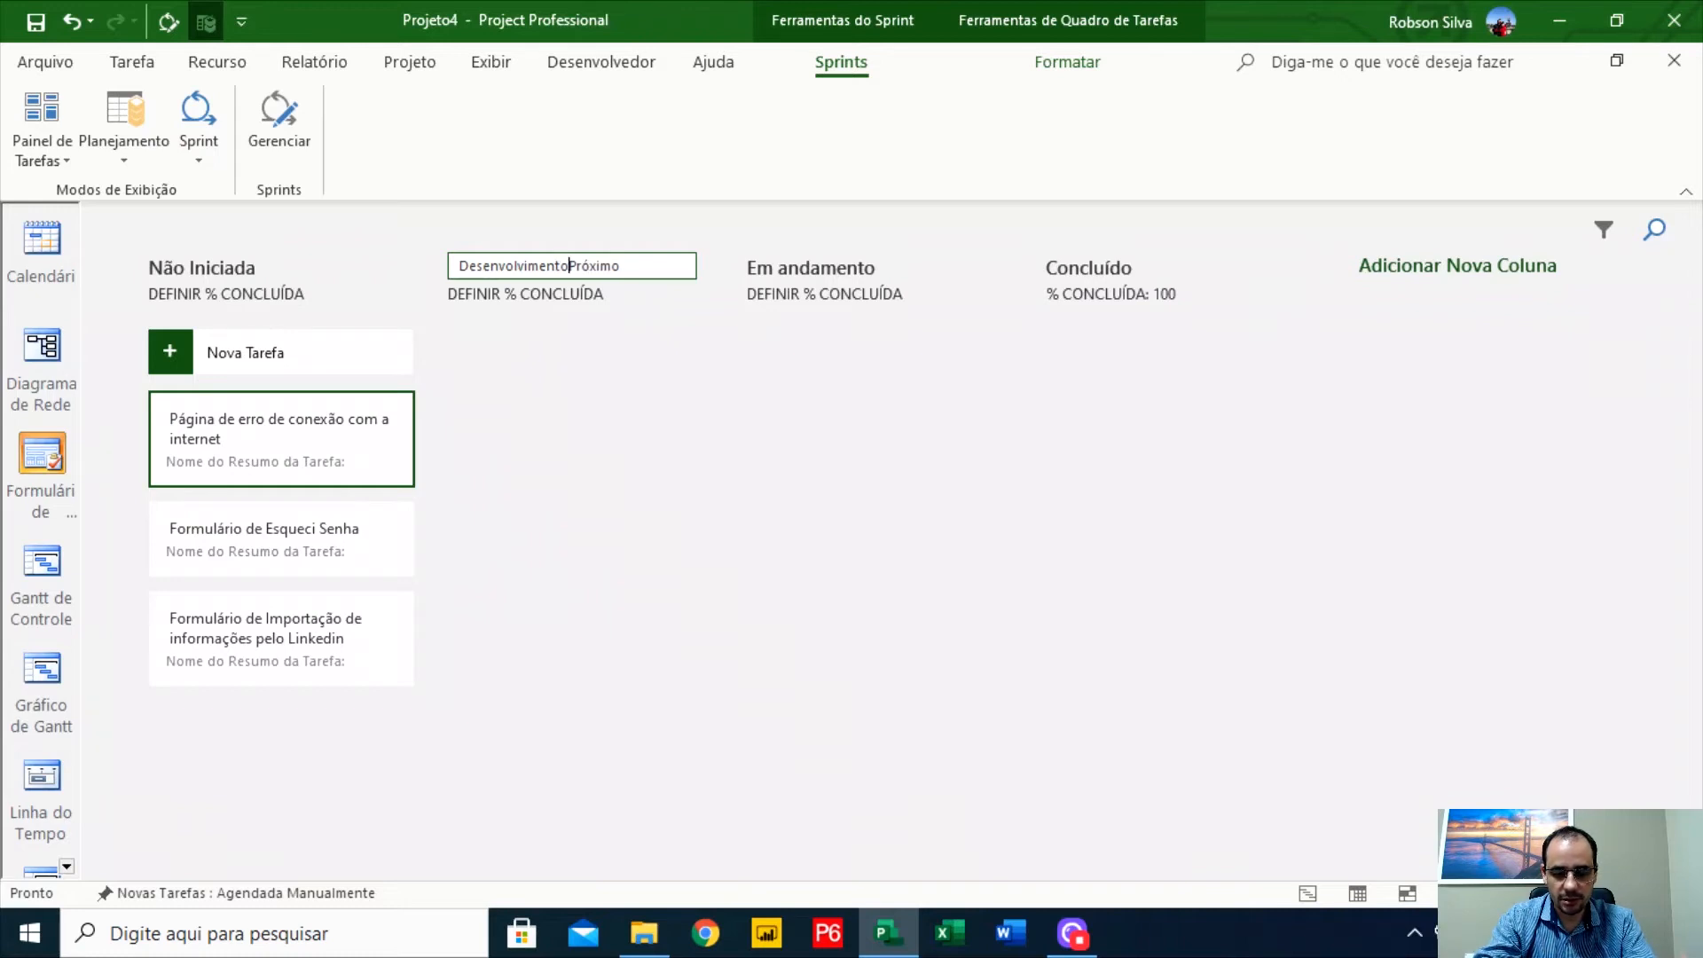
type("[Andamento")
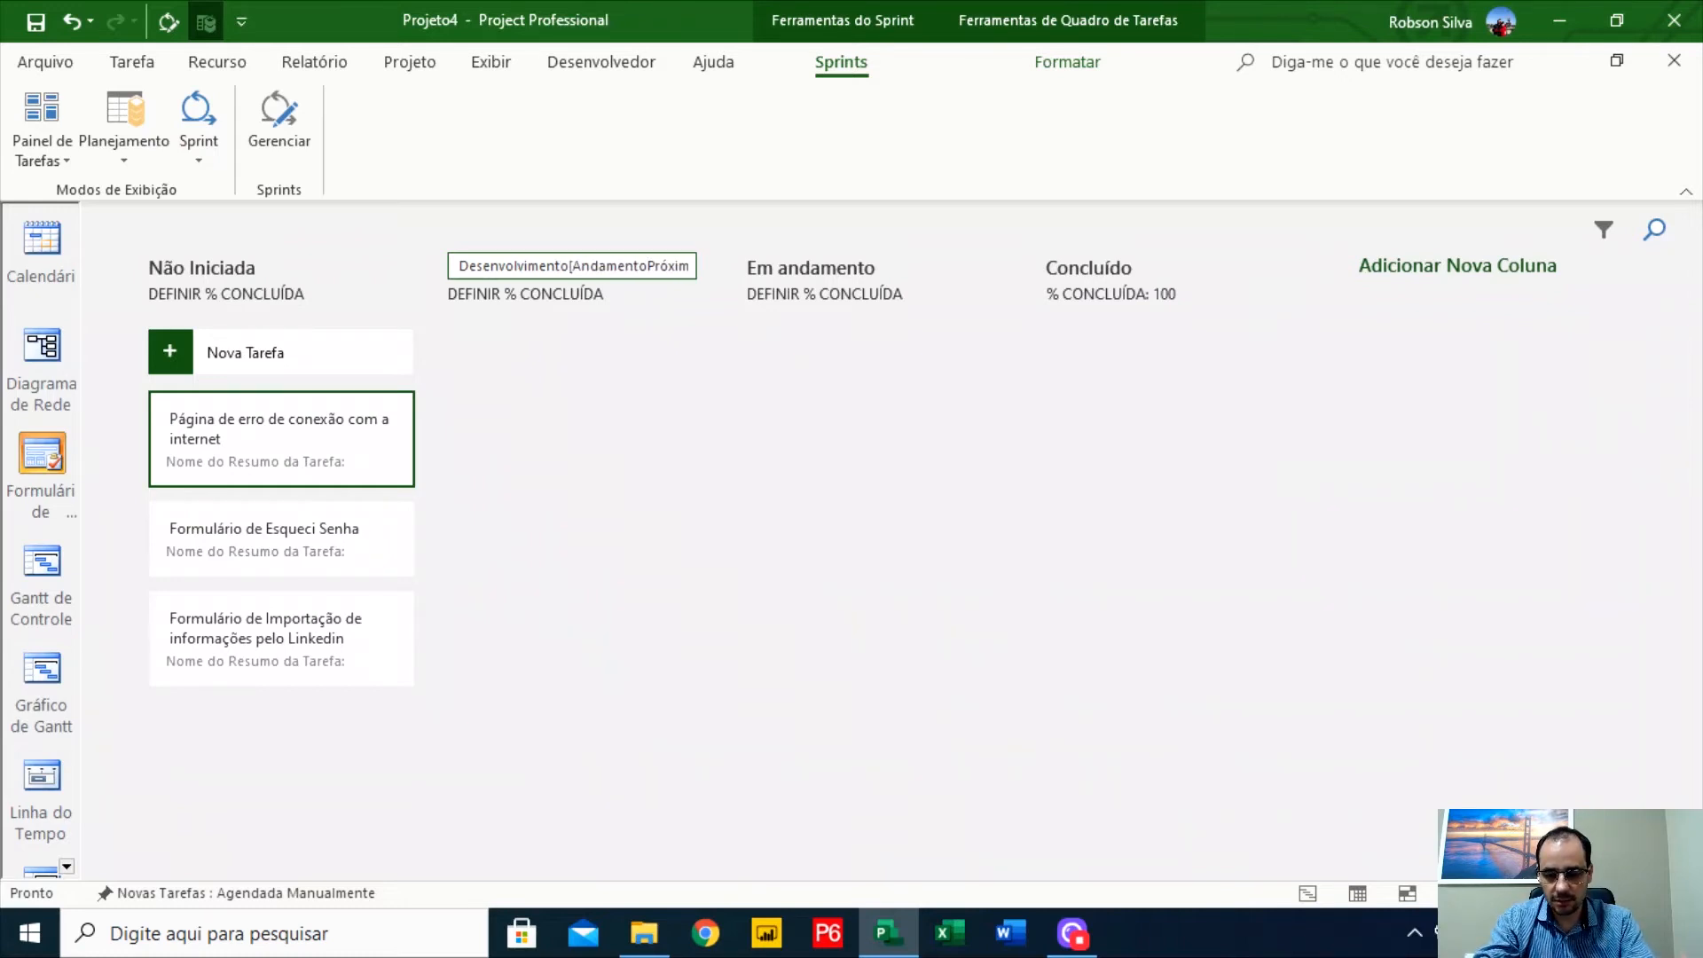
key("Delete")
key("Delete")
key("Delete")
key("Delete")
key("Delete")
key("Delete")
key("Delete")
type("]")
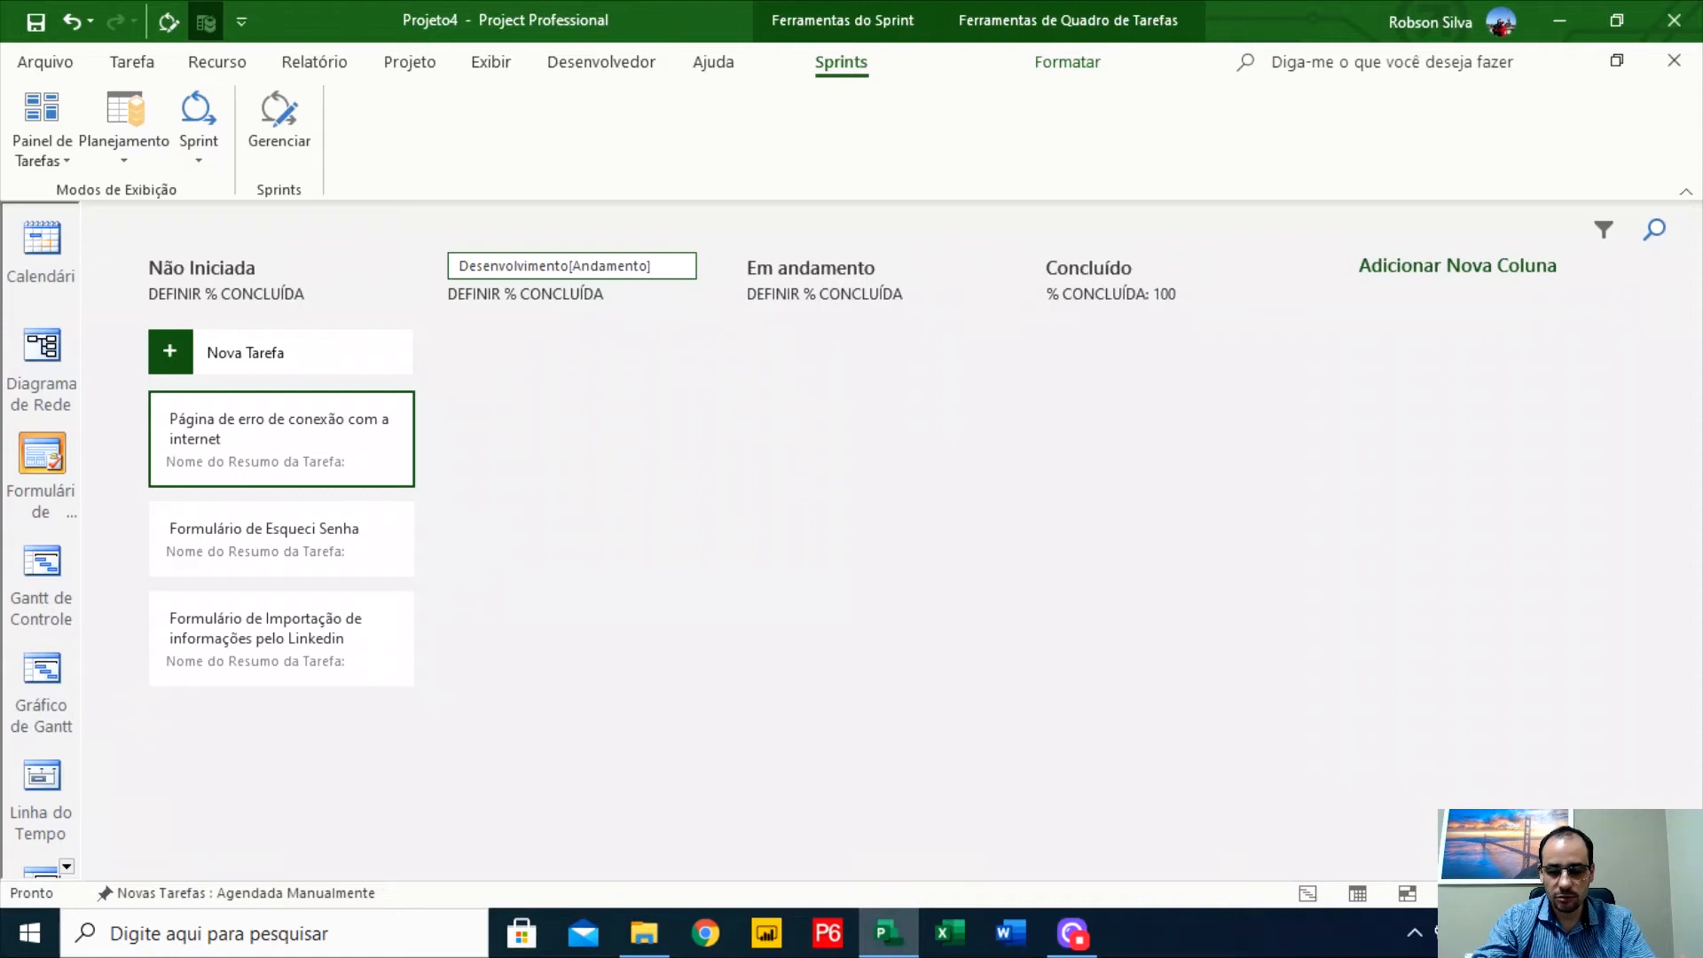
key("Return")
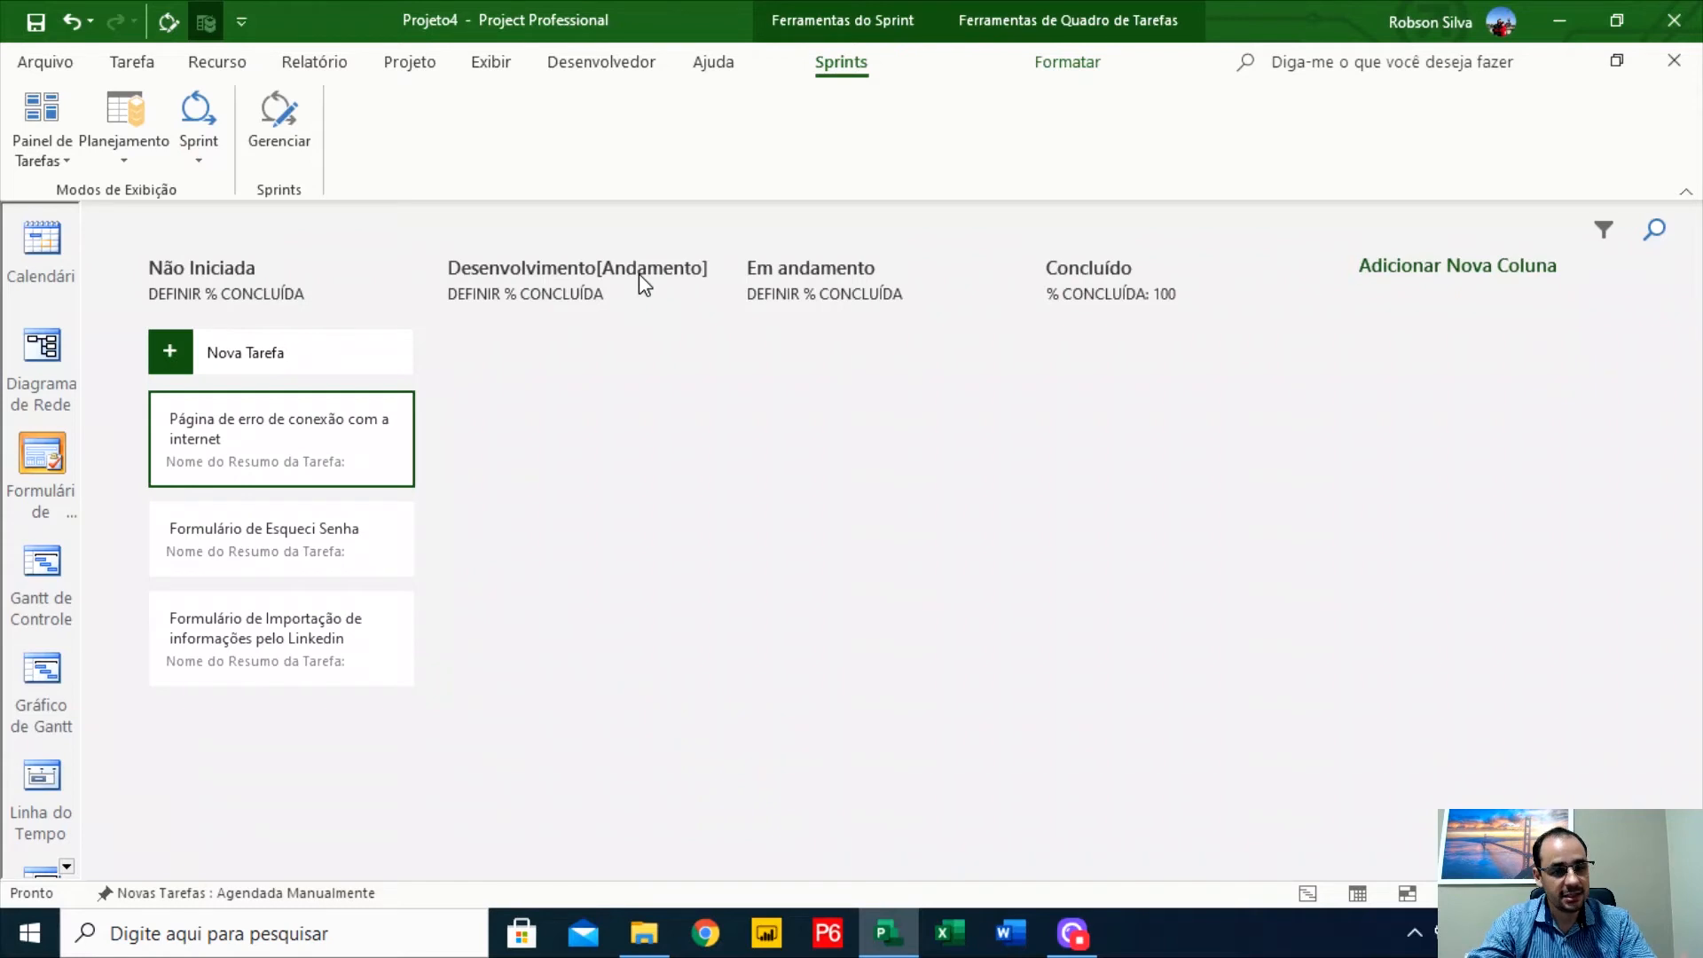
Rename the Em andamento column of the task board to Desenvolvimento[Concluído]
right_click(827, 278)
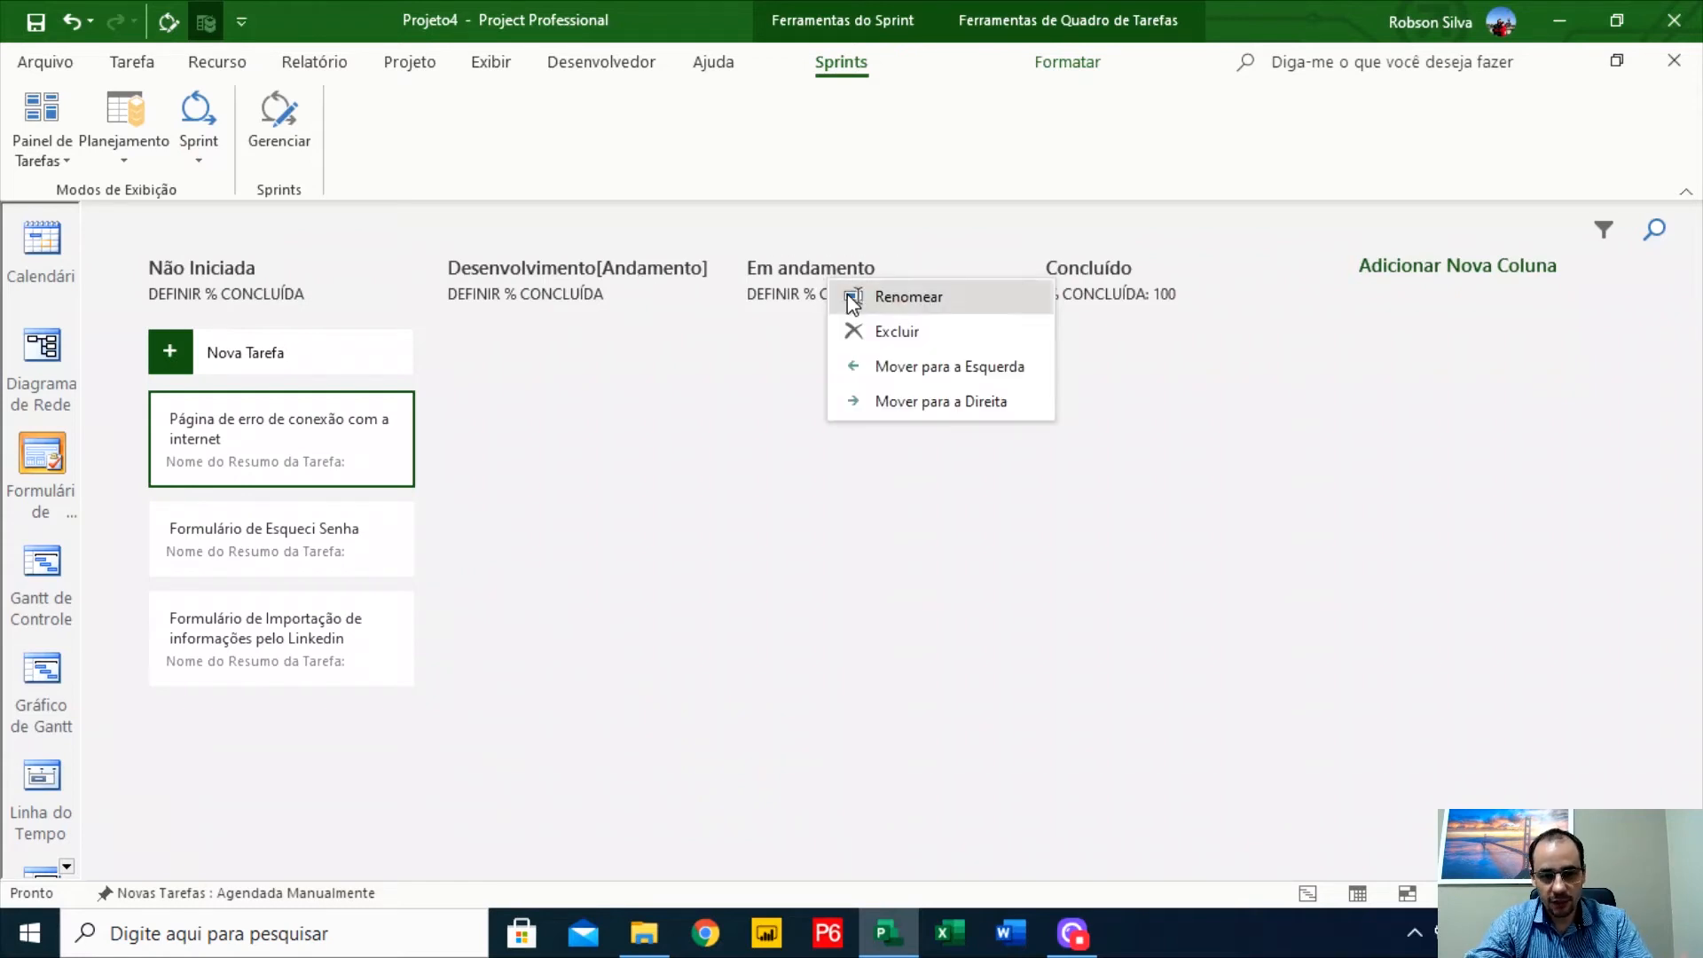
left_click(958, 298)
type("Desenvol")
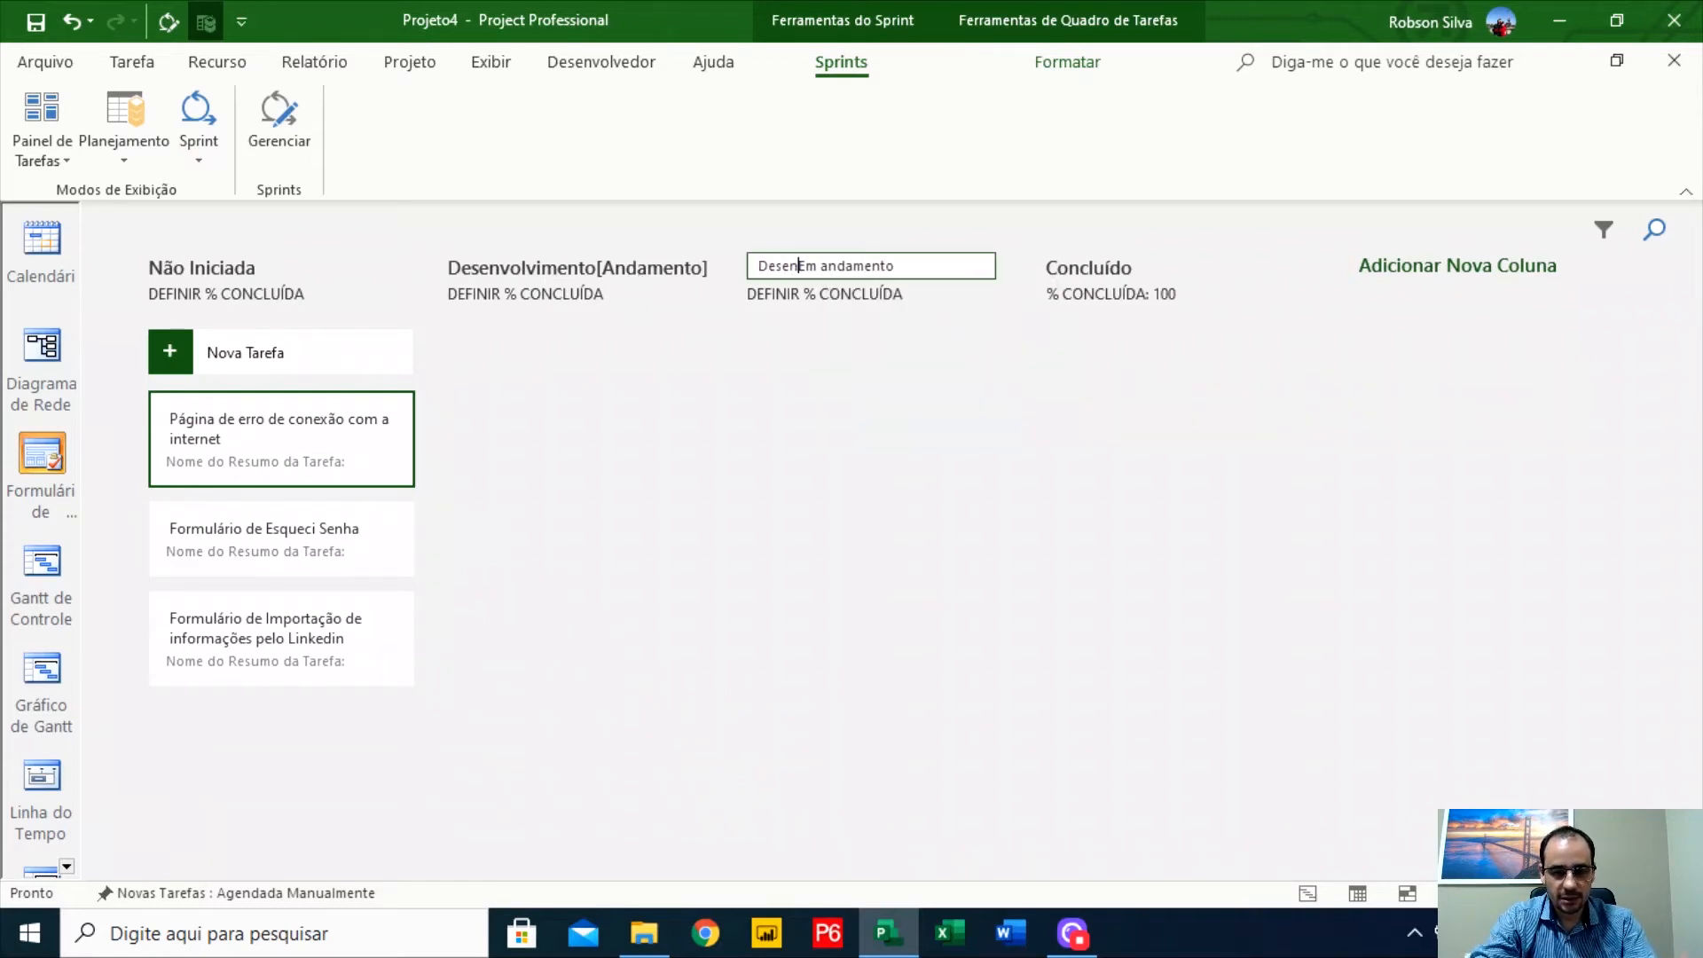
type("vimento[")
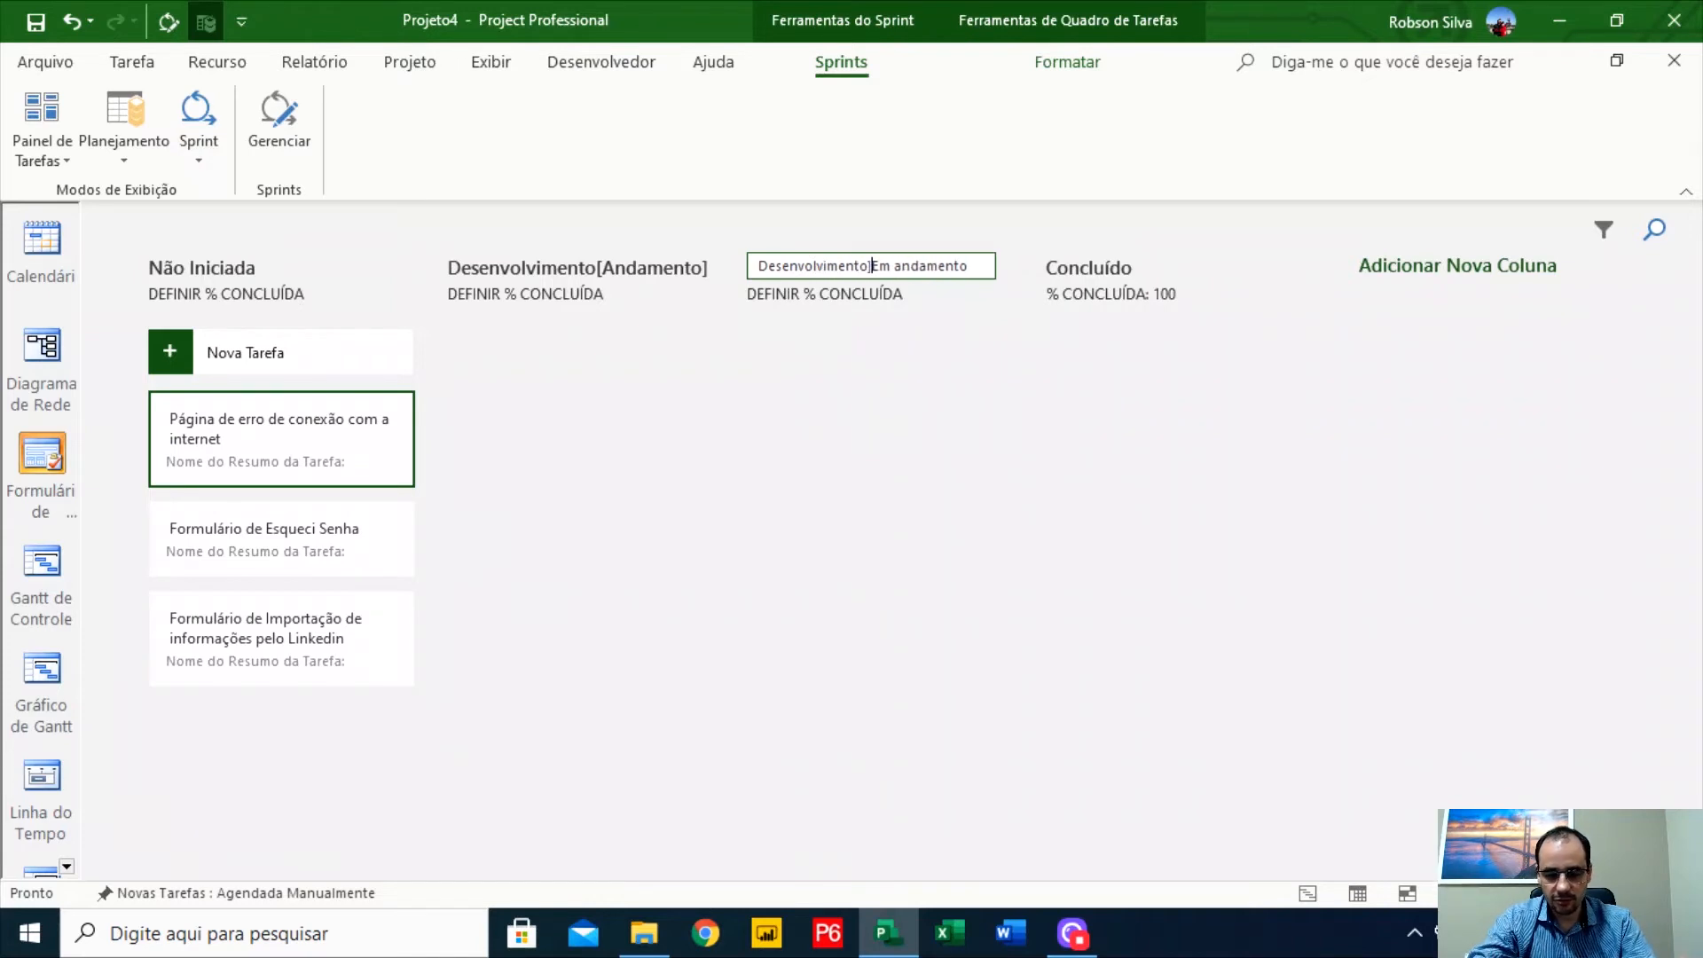
type("Teste]")
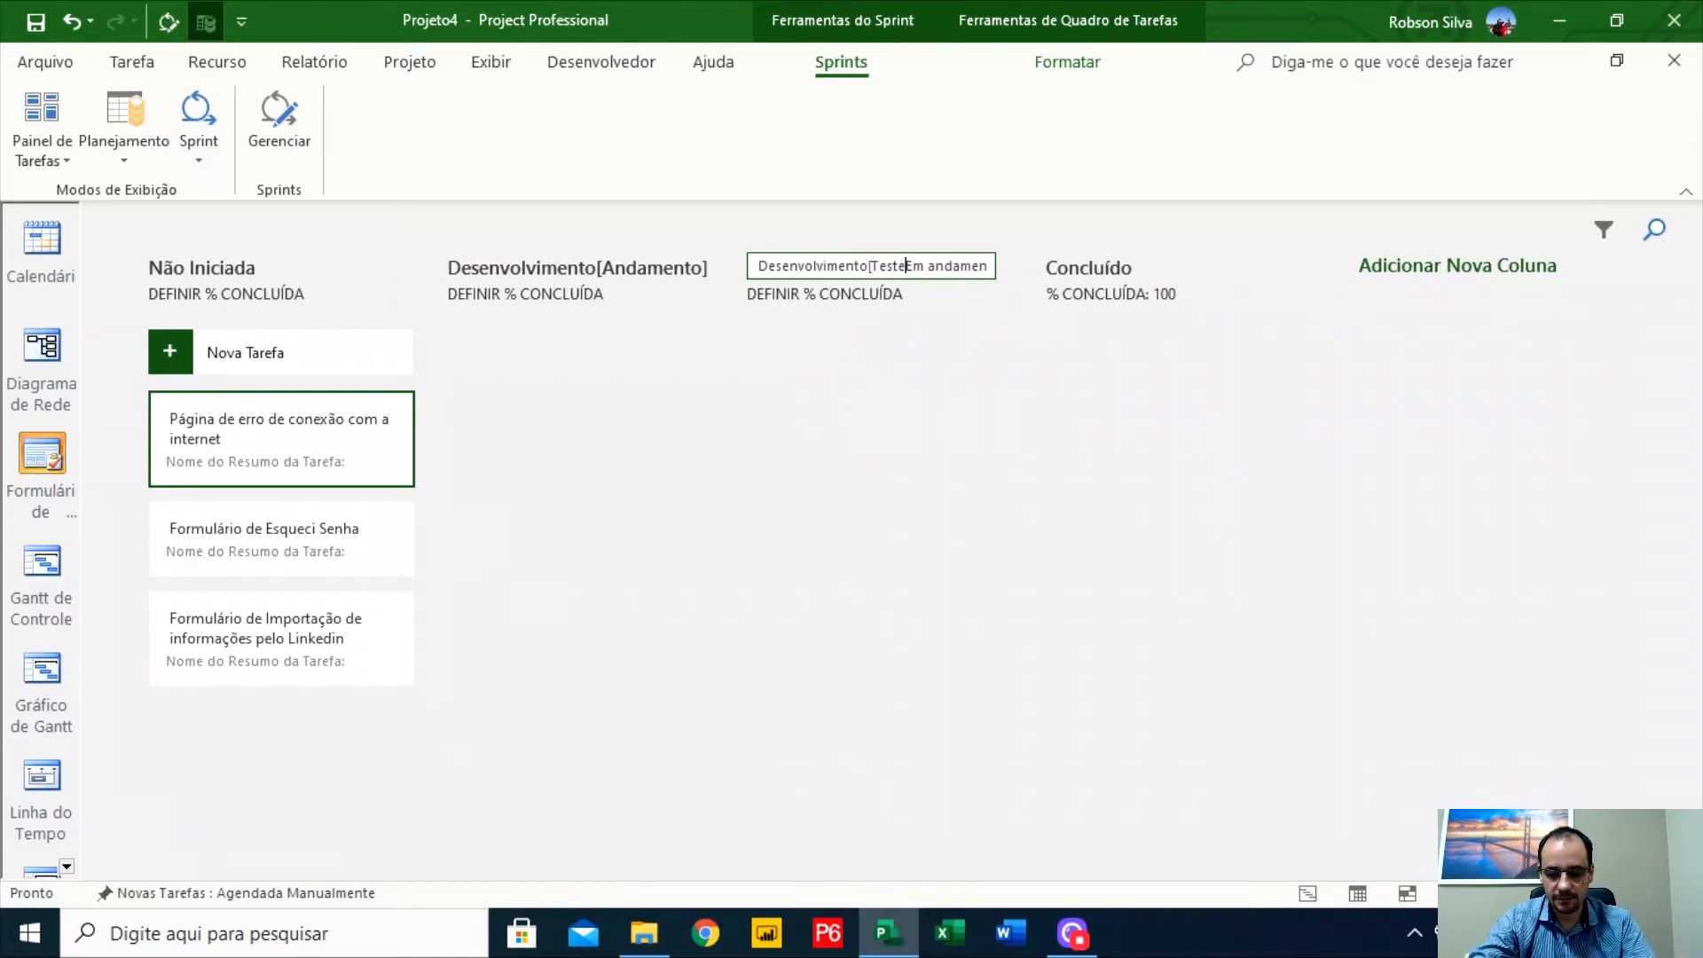
key("Delete")
key("Delete")
key("Delete")
key("Delete")
key("Delete")
key("Delete")
key("Delete")
key("Delete")
key("Delete")
key("Delete")
key("Delete")
key("Delete")
key("BackSpace")
key("BackSpace")
key("BackSpace")
key("BackSpace")
key("BackSpace")
key("BackSpace")
key("BackSpace")
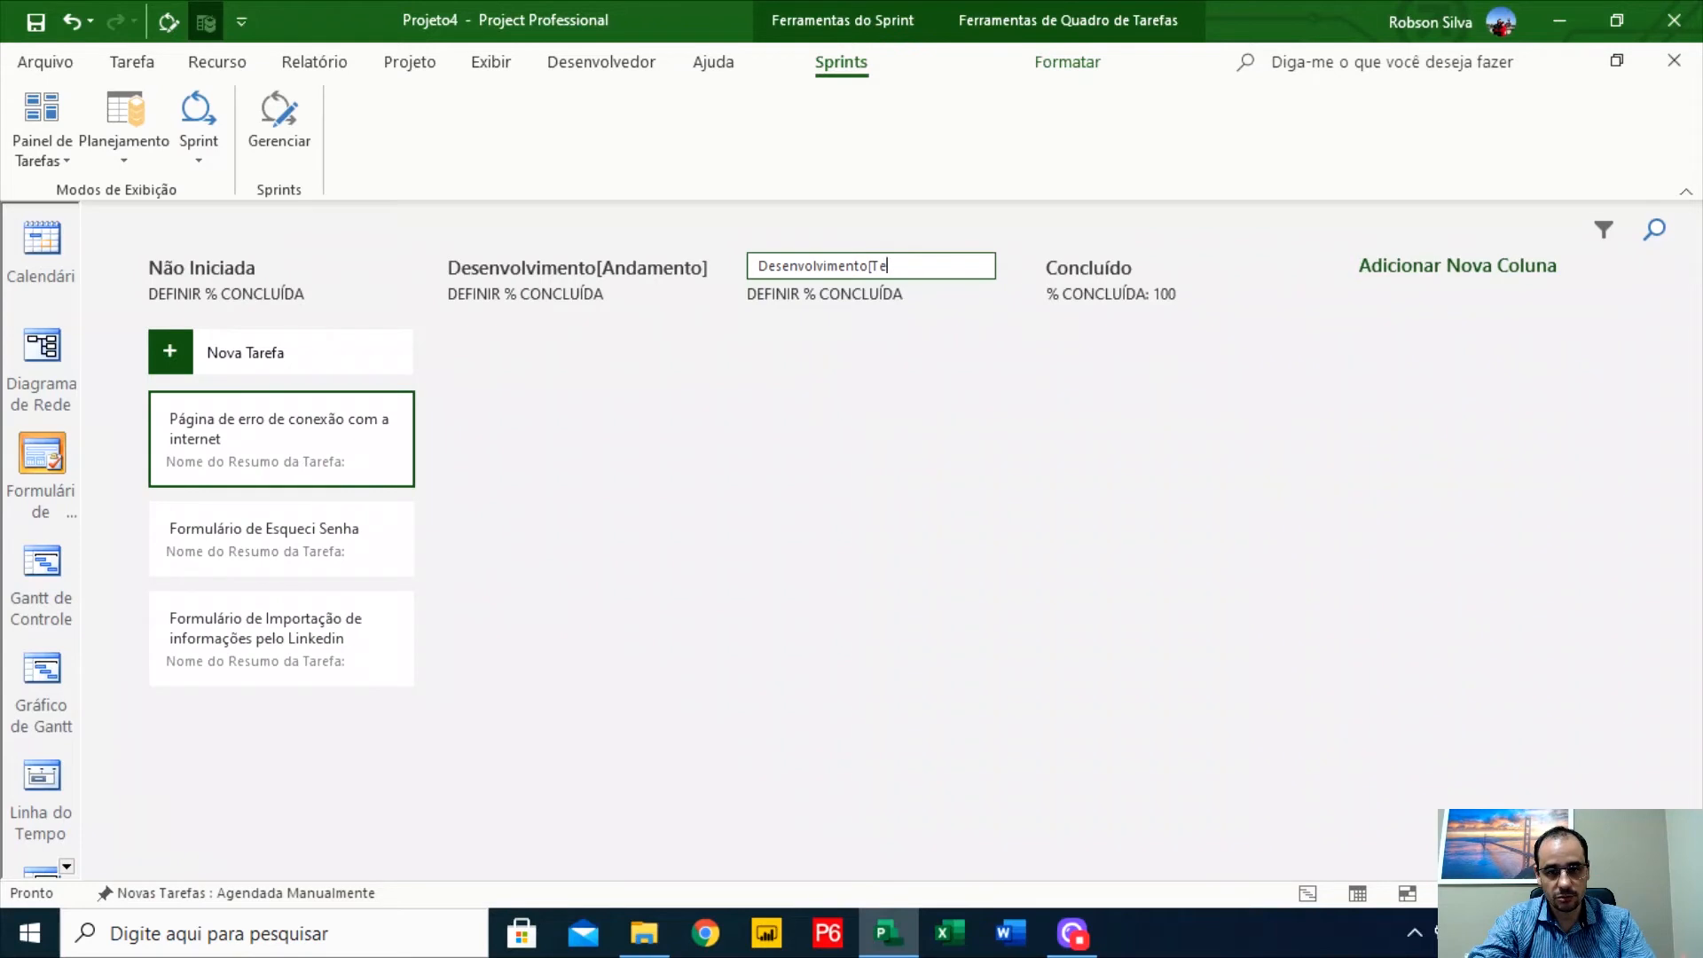
type("[Concluid")
key("BackSpace")
key("BackSpace")
type("ído]")
key("BackSpace")
key("BackSpace")
key("BackSpace")
key("BackSpace")
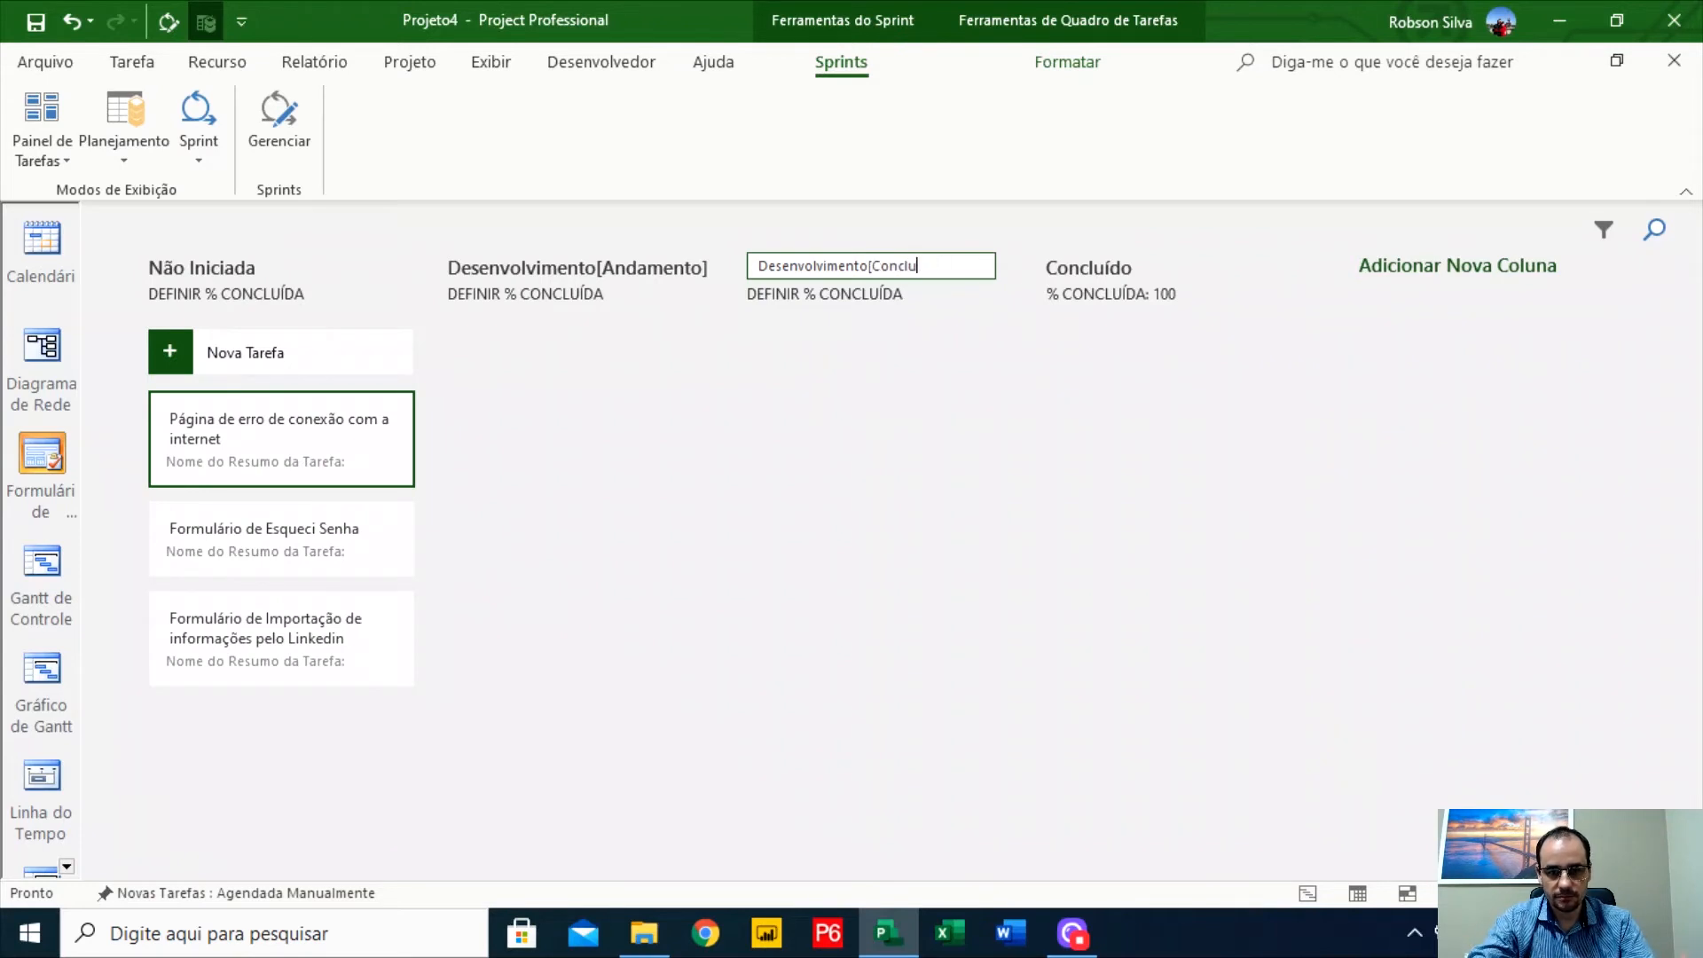
type("ído]")
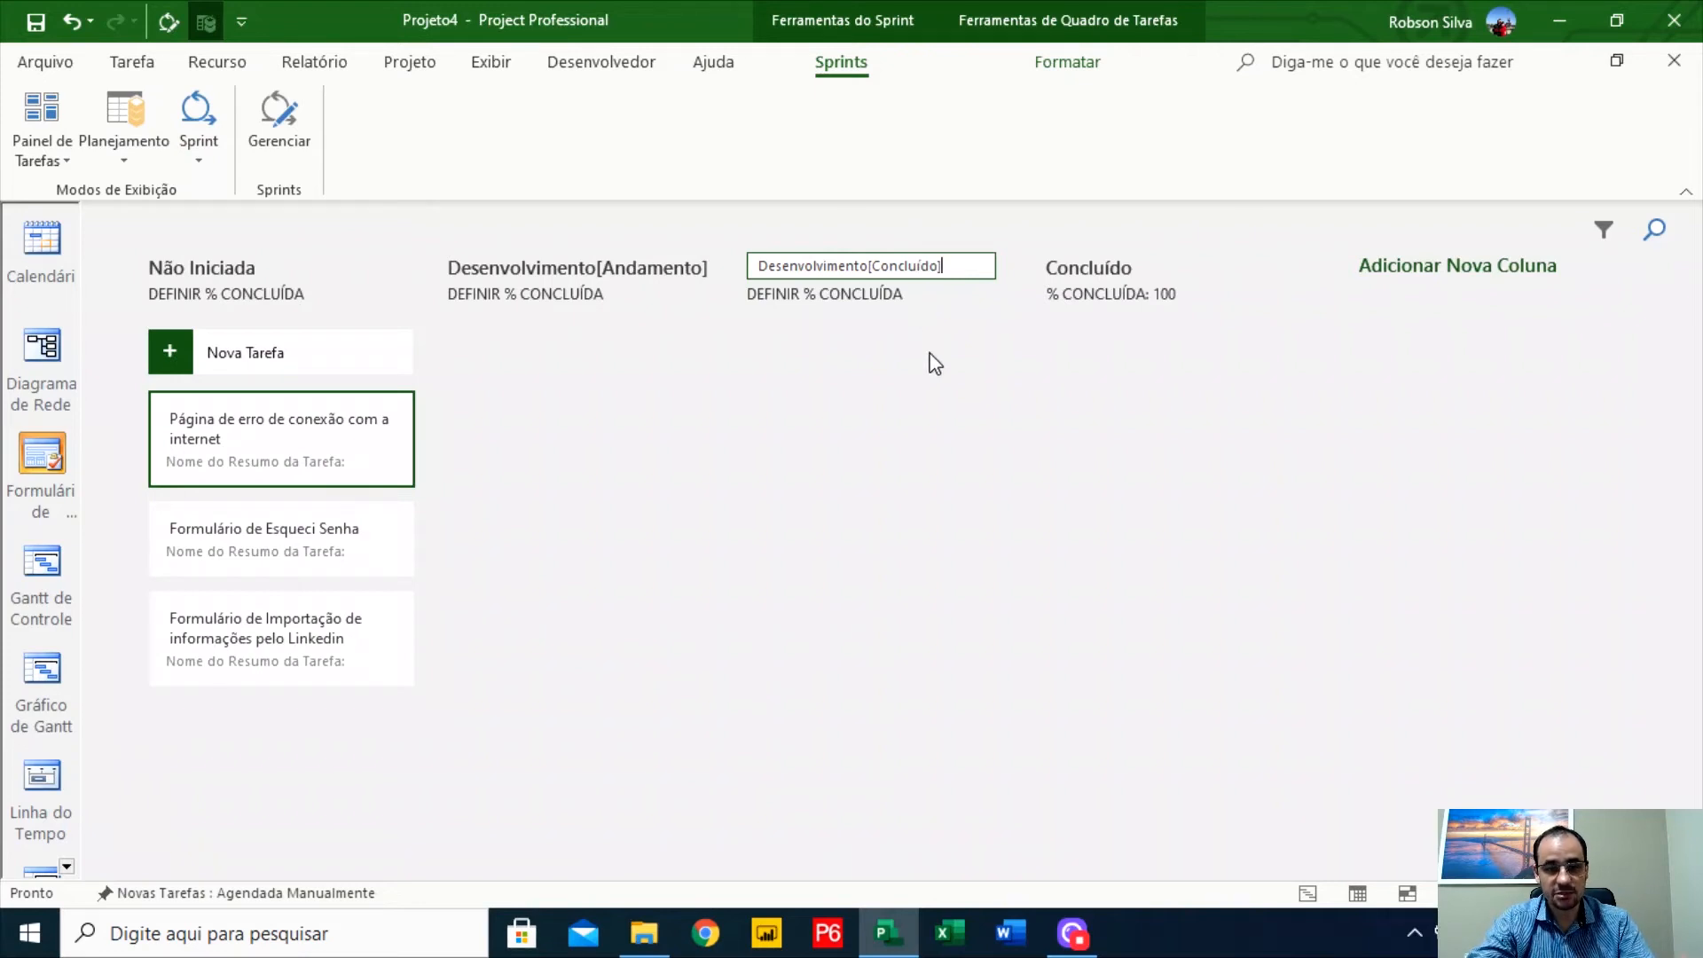
left_click(906, 393)
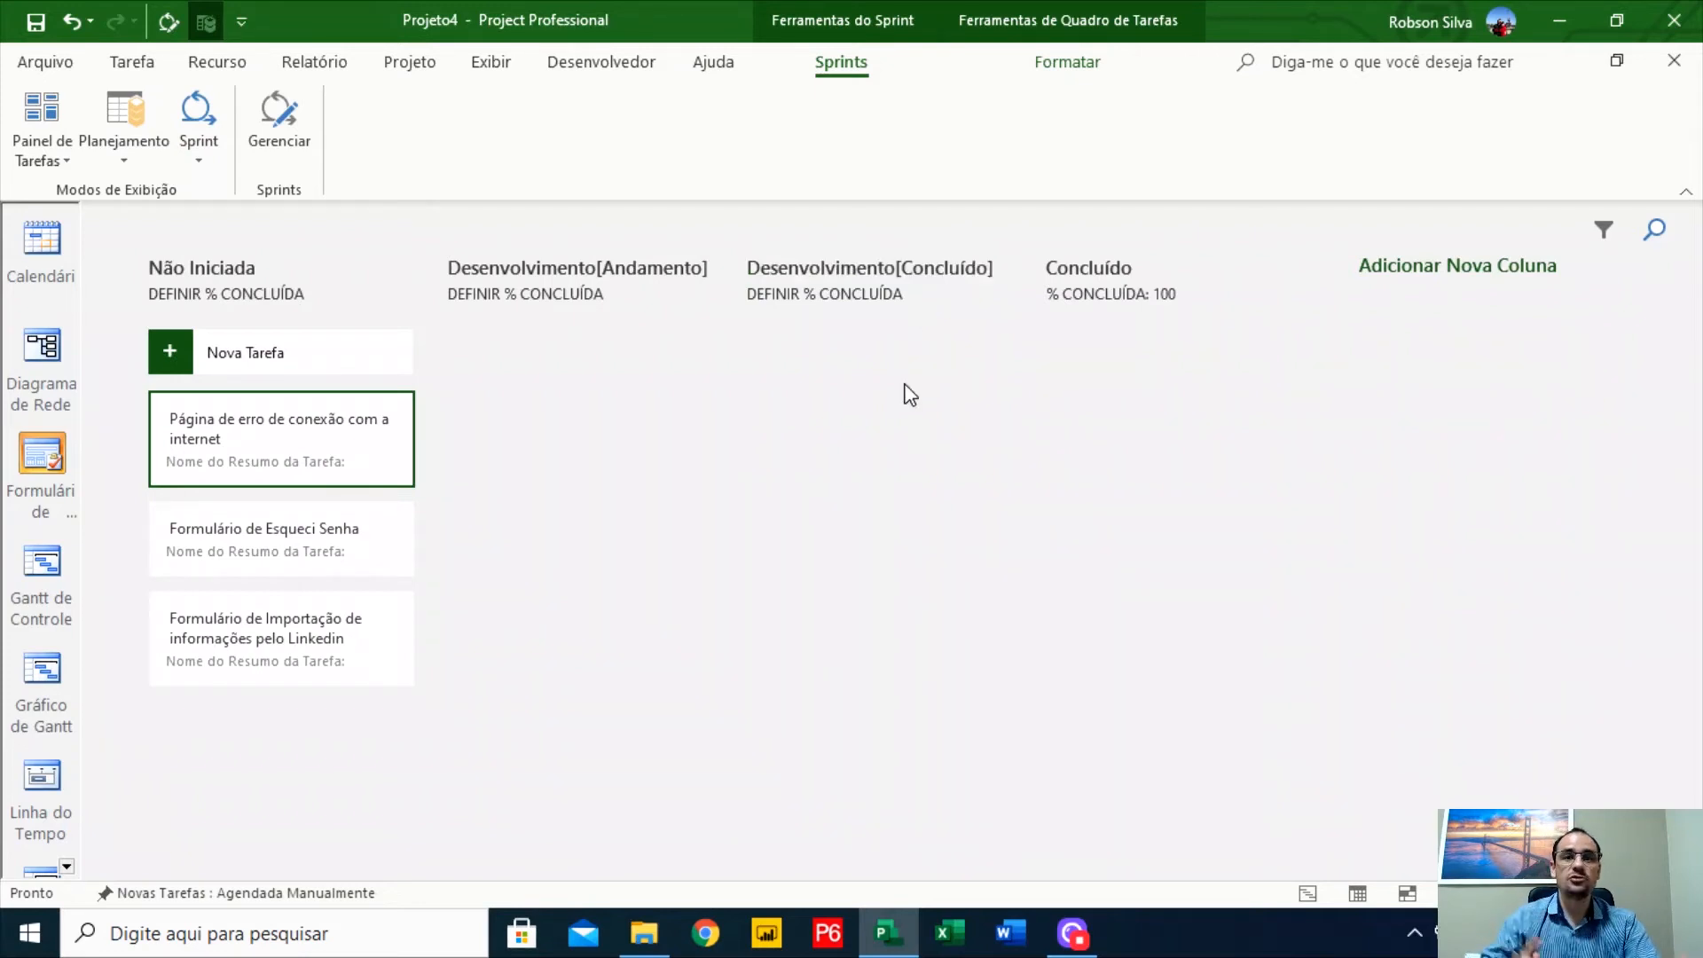
Add a new task board column named Teste[Andamento]
left_click(1503, 266)
type("T")
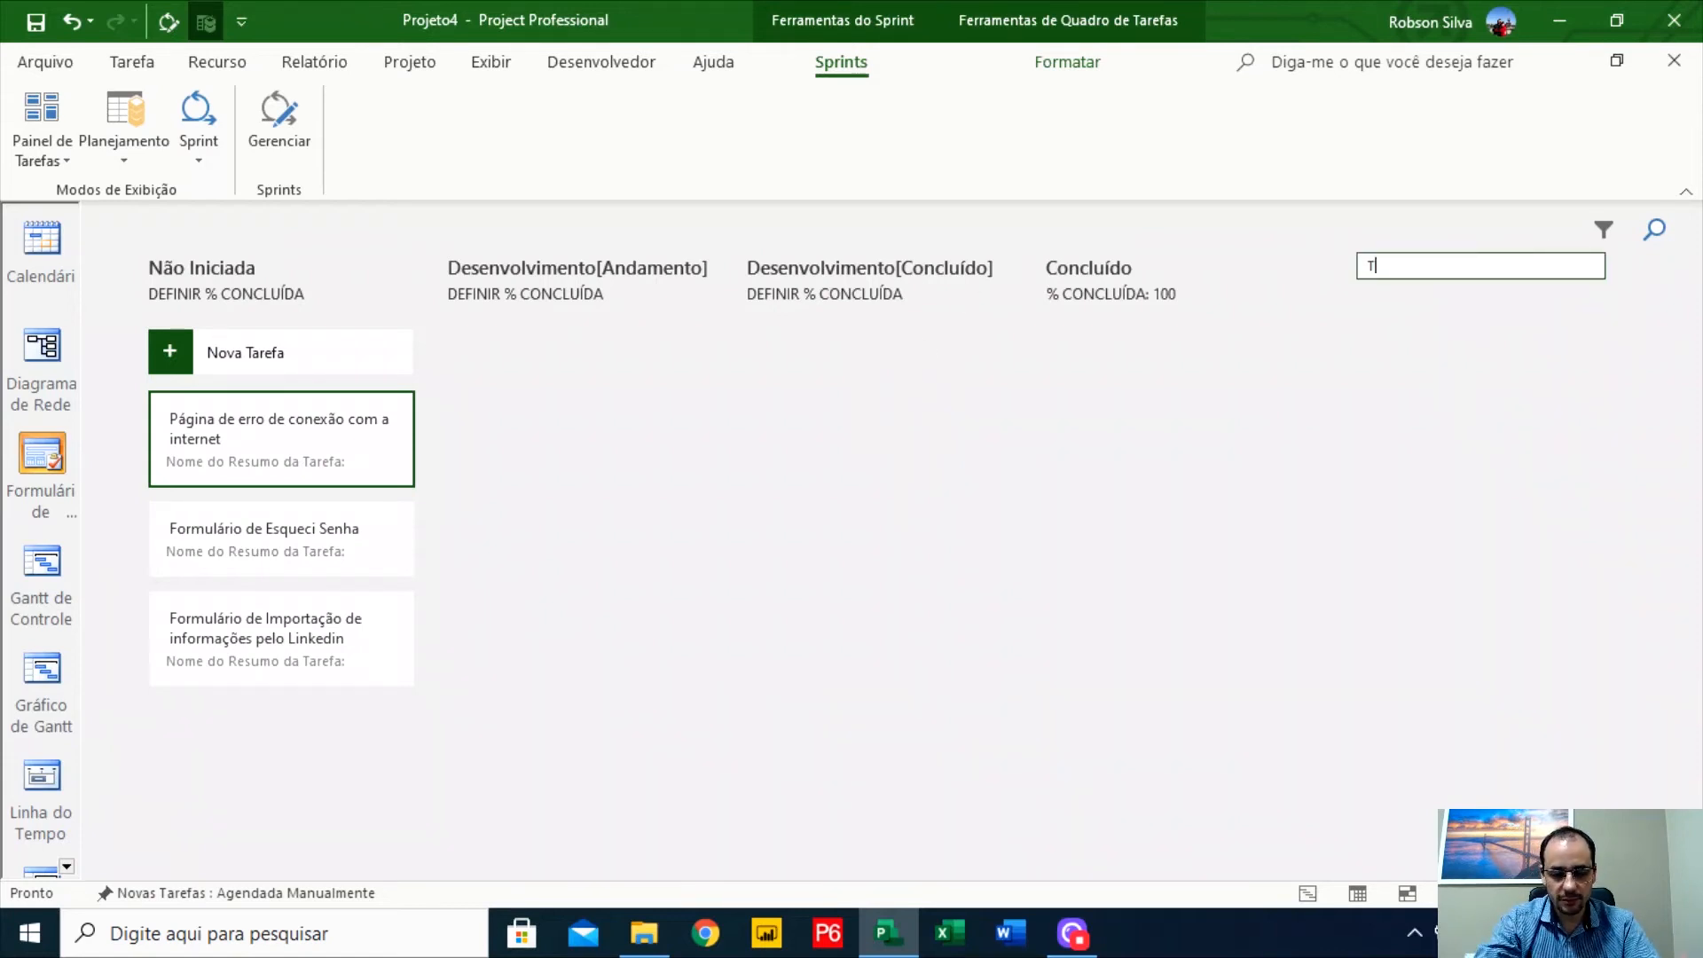
type("este[Andamento")
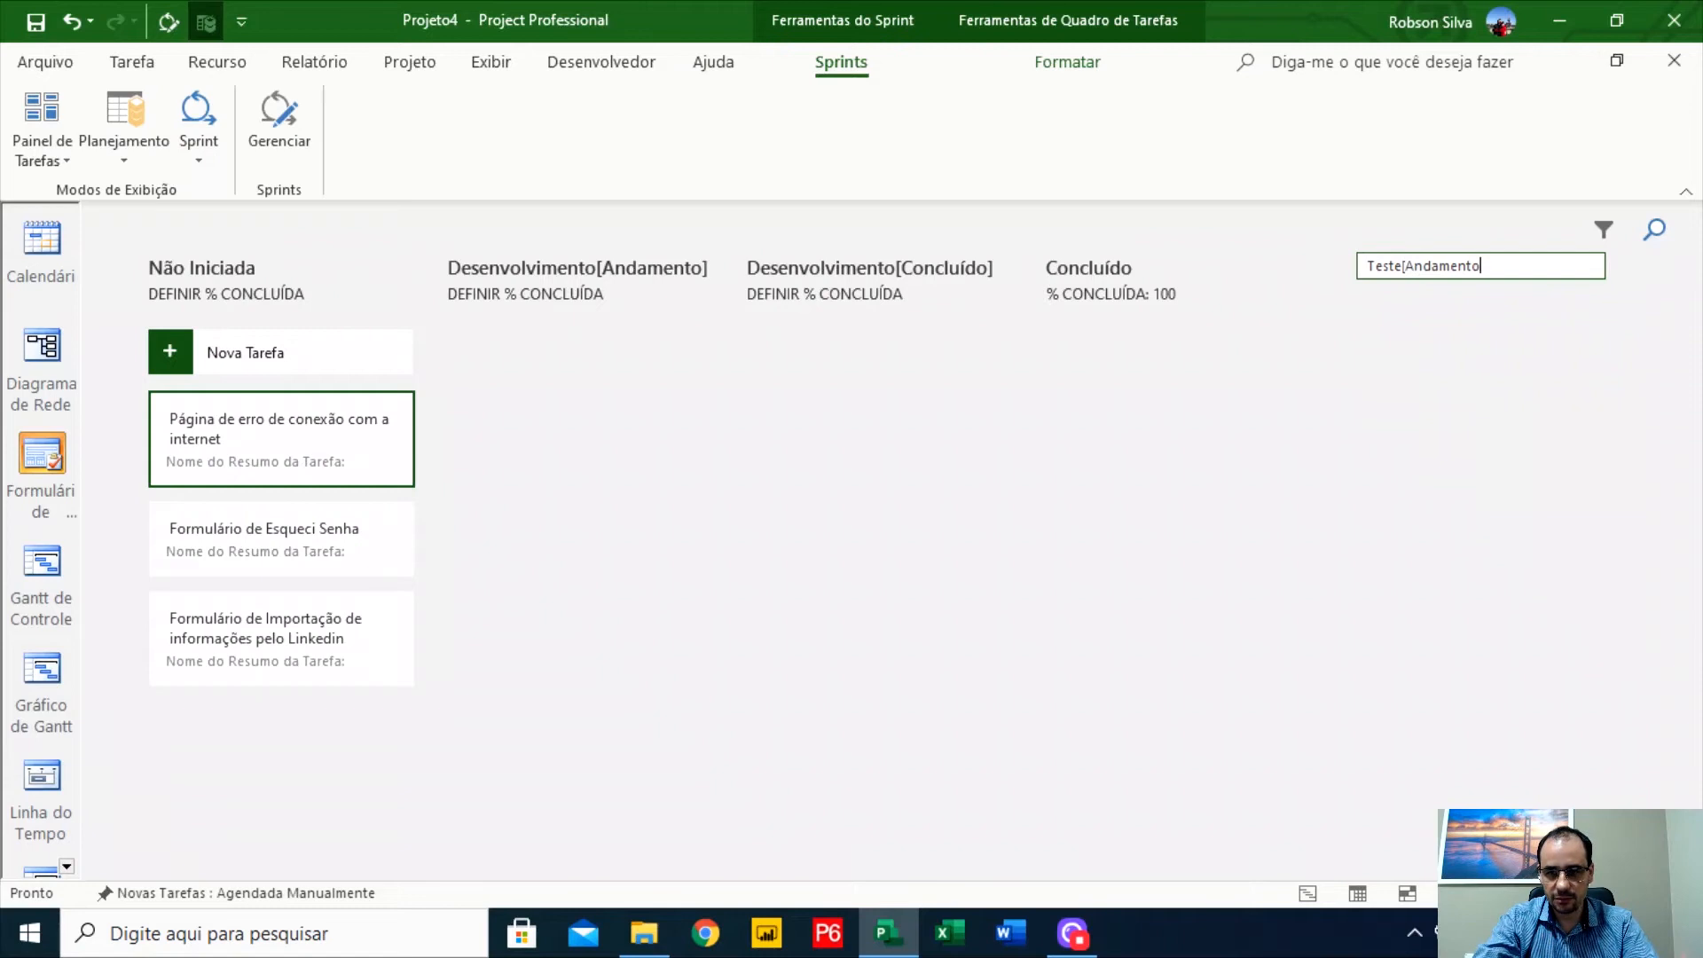
type("]")
key("Return")
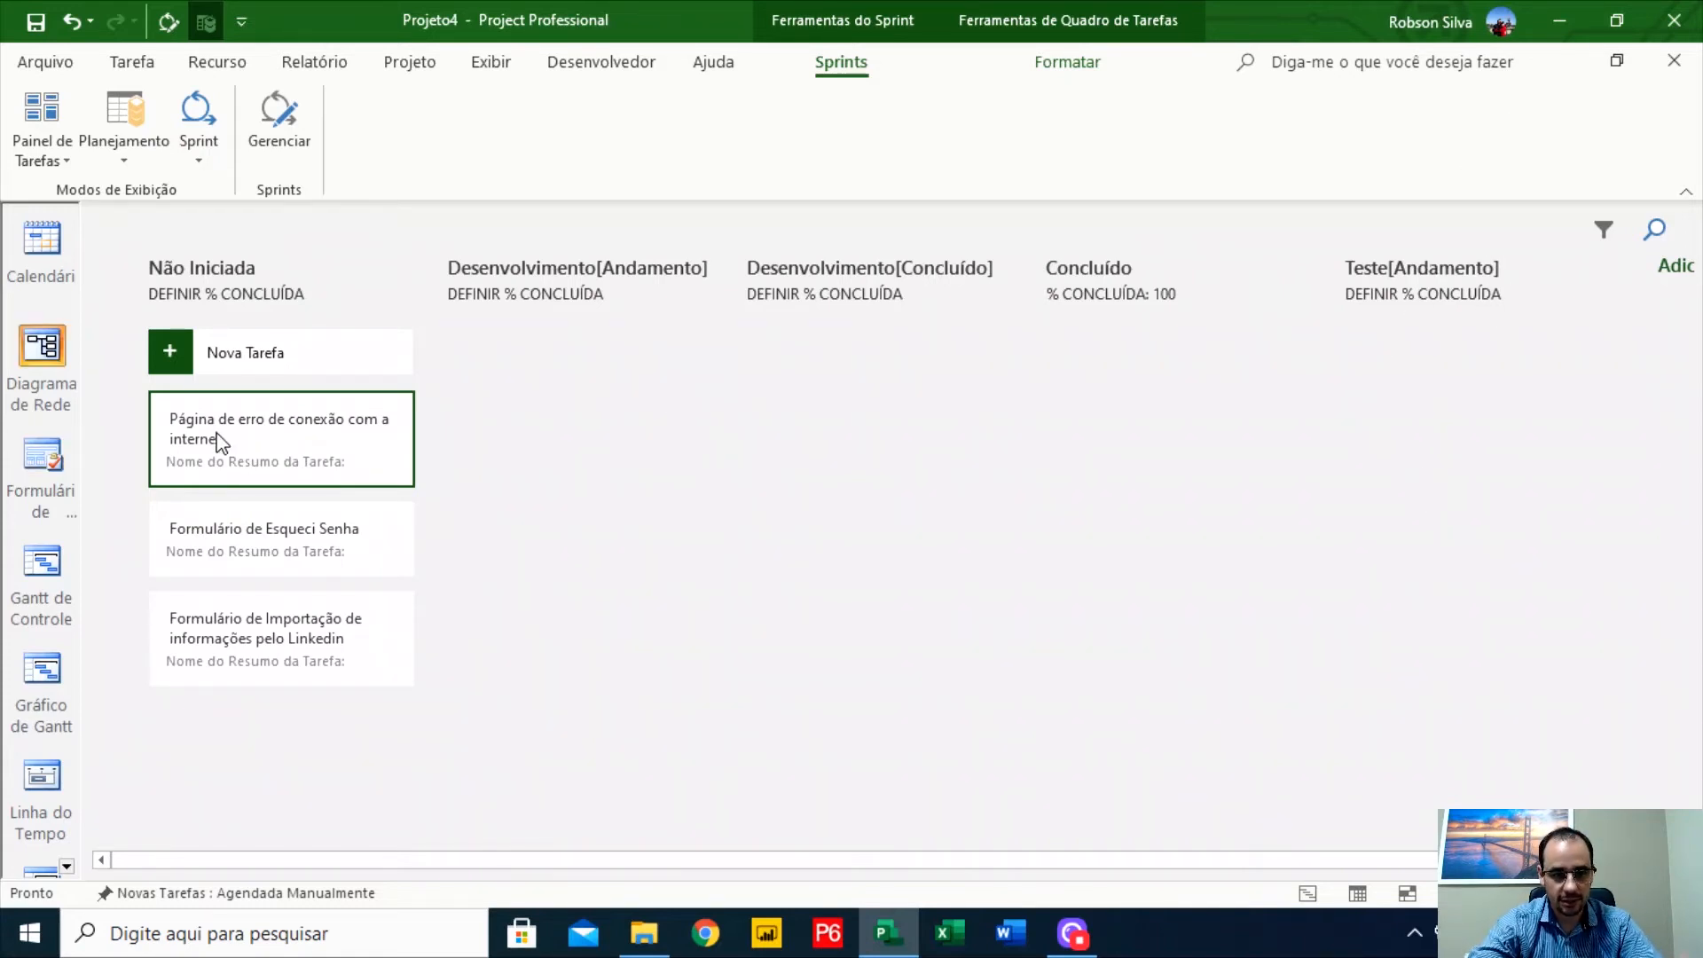
Move the Teste[Andamento] column one place earlier so it comes before the Concluído column
left_click(1453, 262)
right_click(1455, 265)
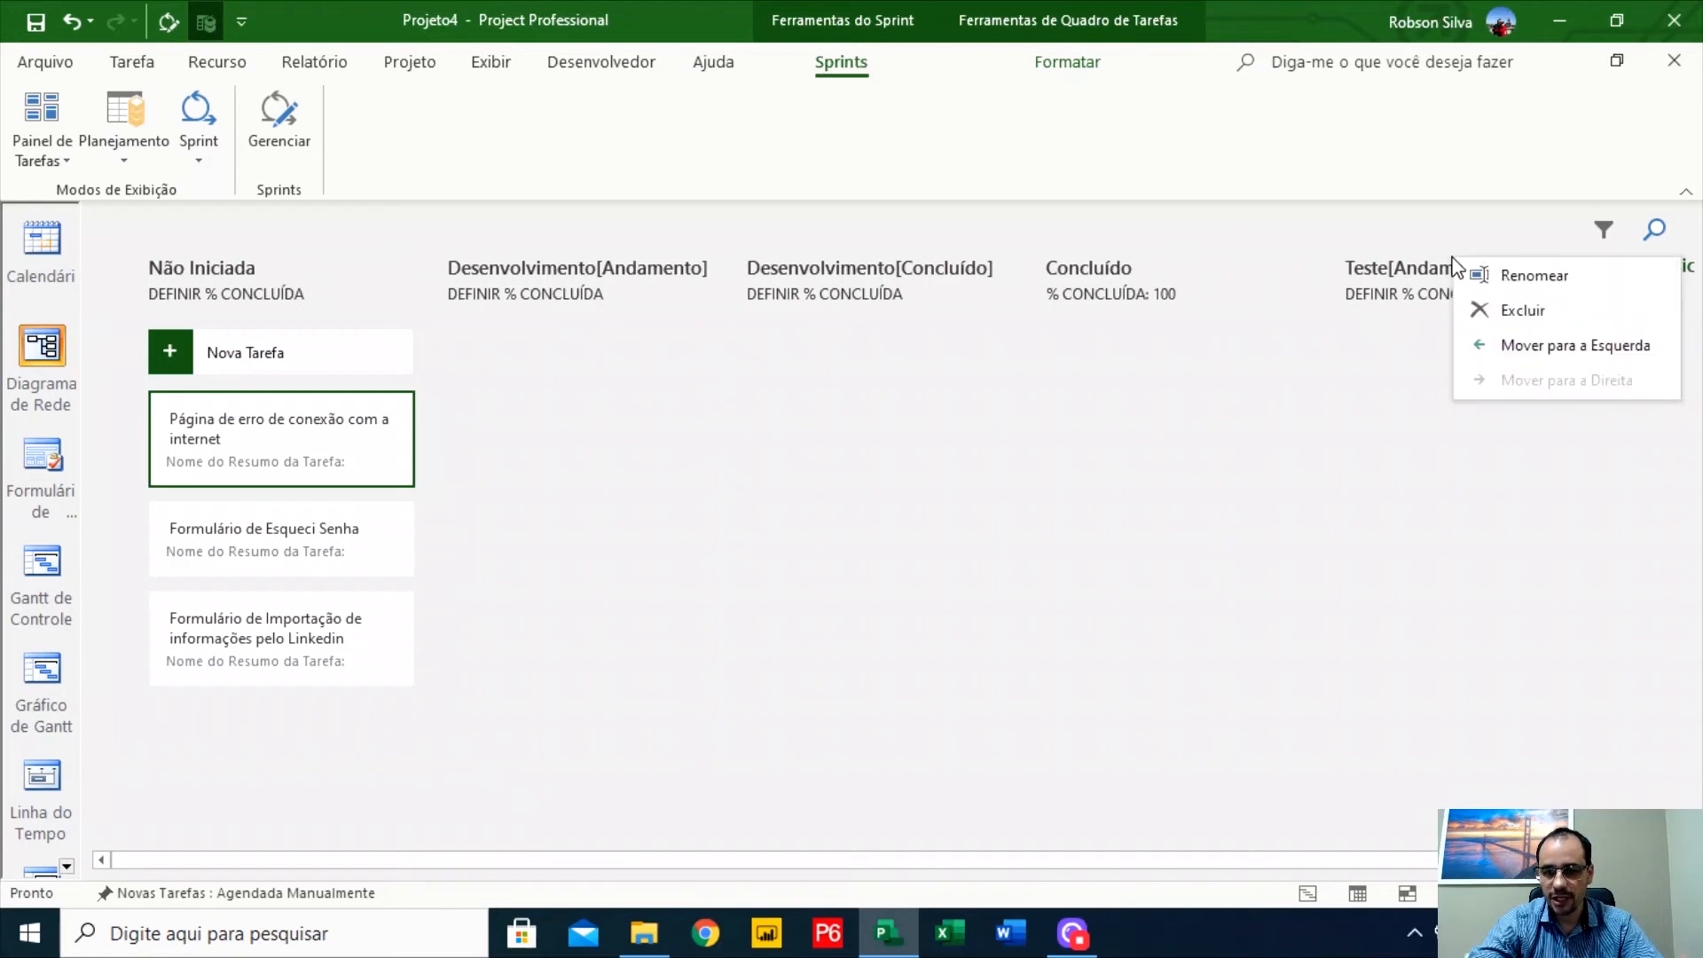
left_click(1523, 344)
left_click(1411, 280)
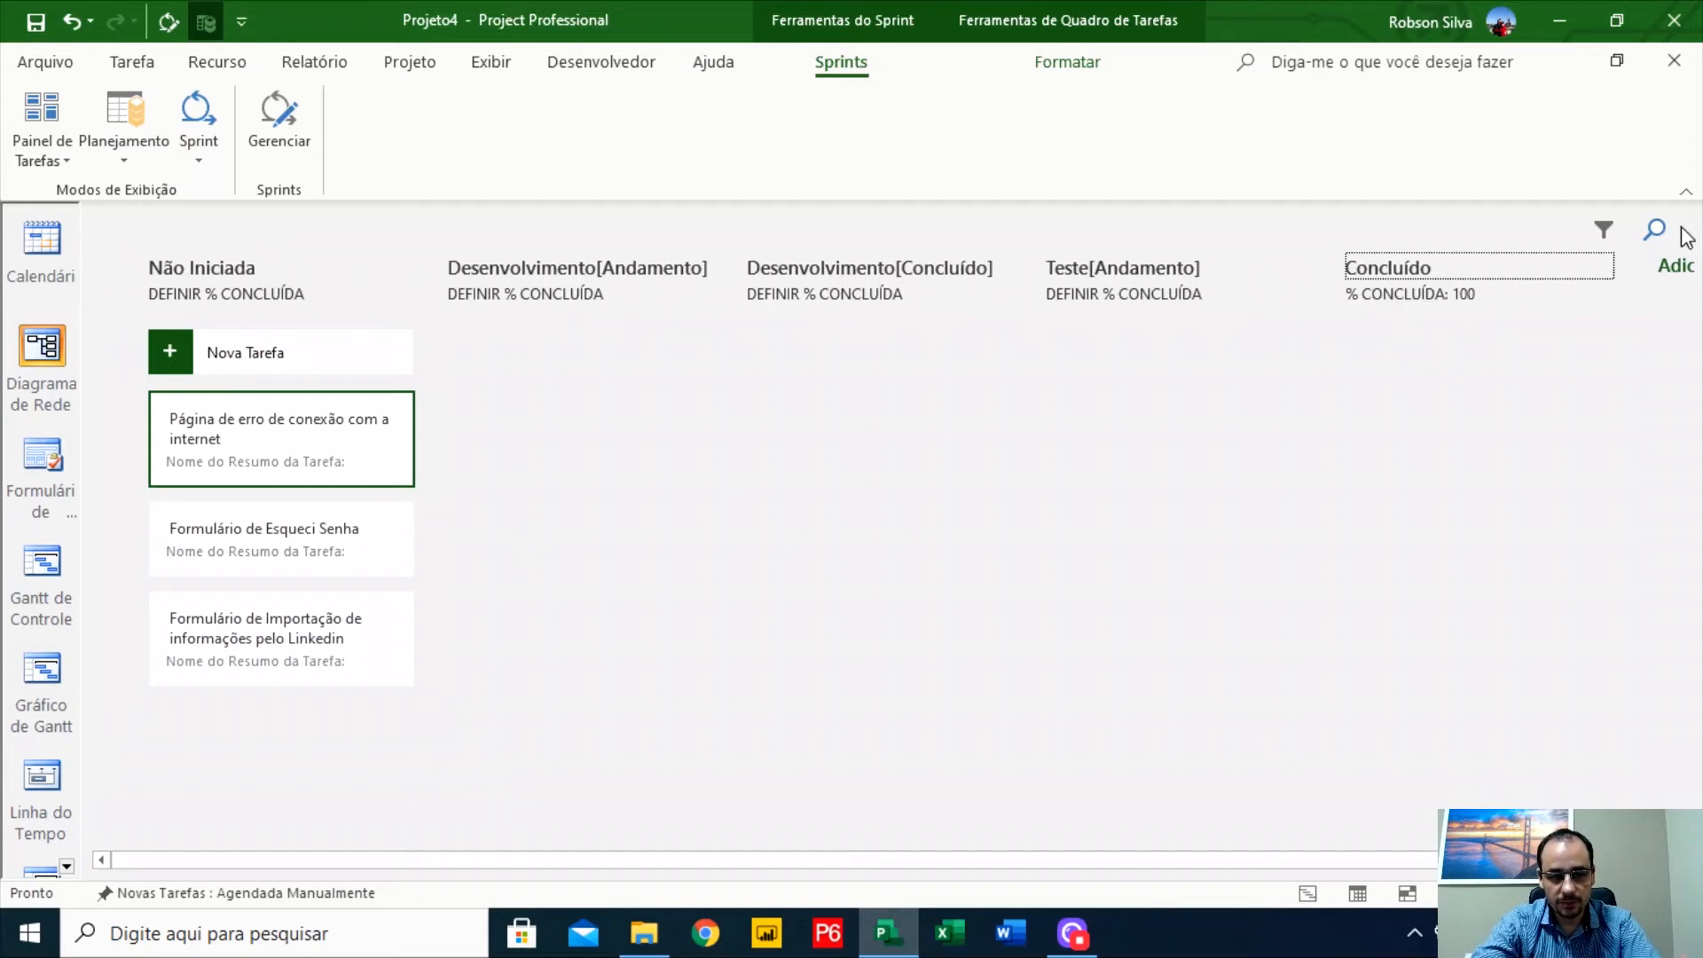
left_click(1674, 265)
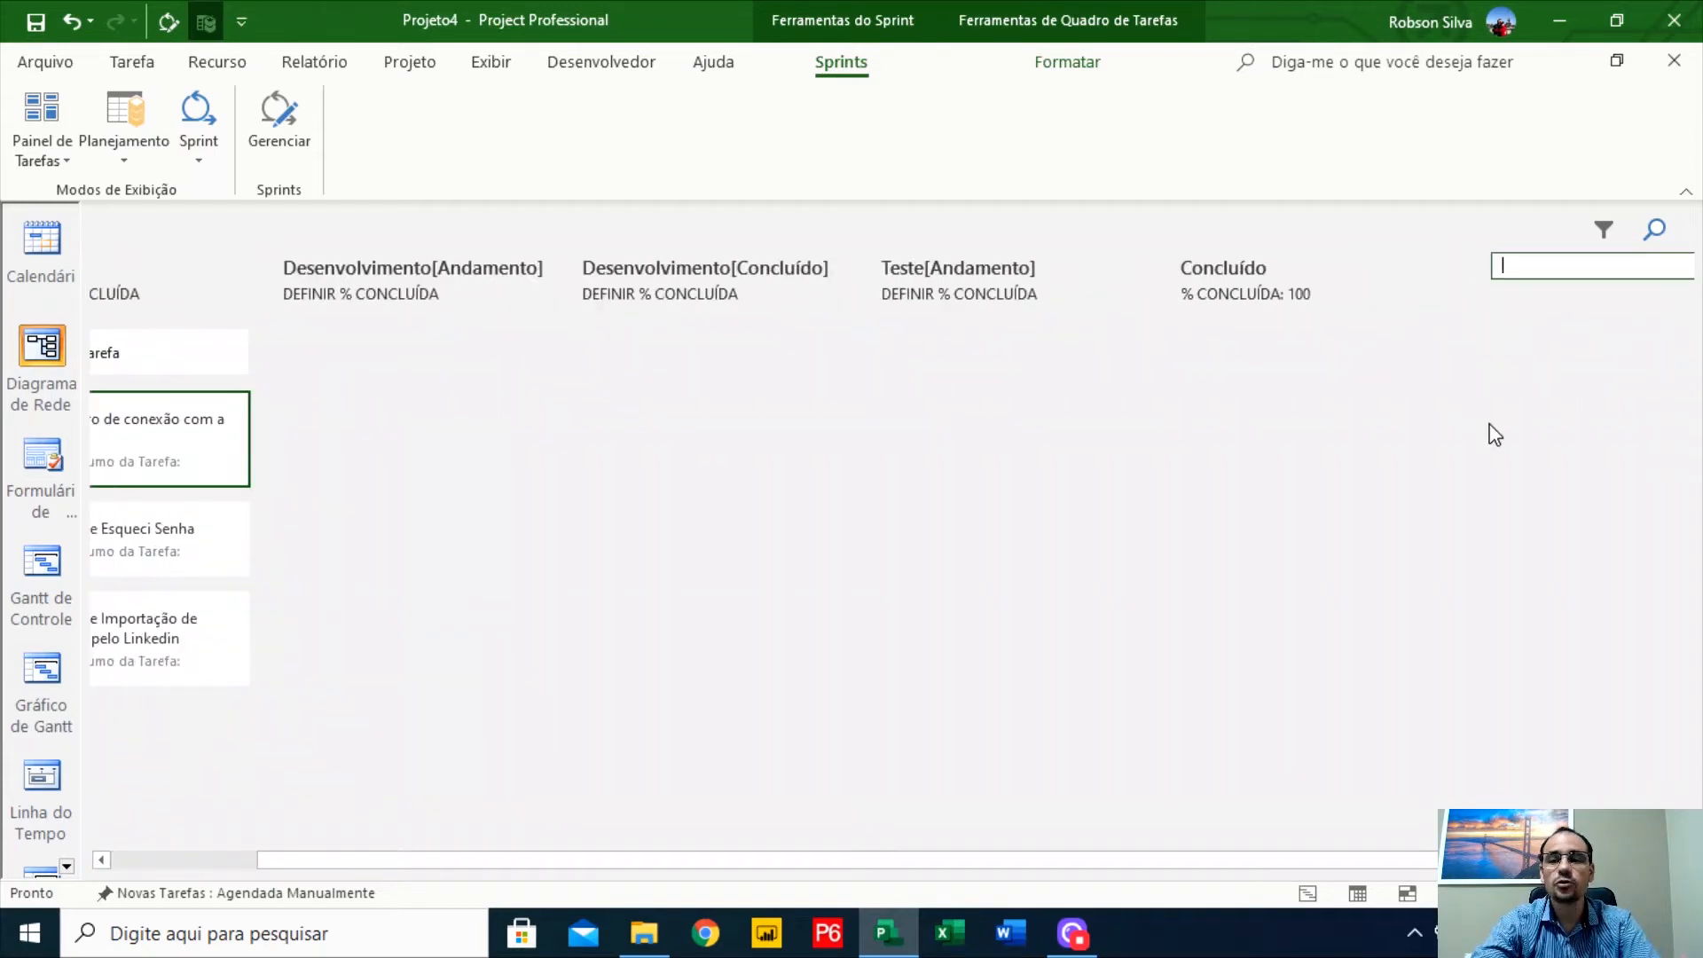
left_click_drag(1320, 860, 1243, 869)
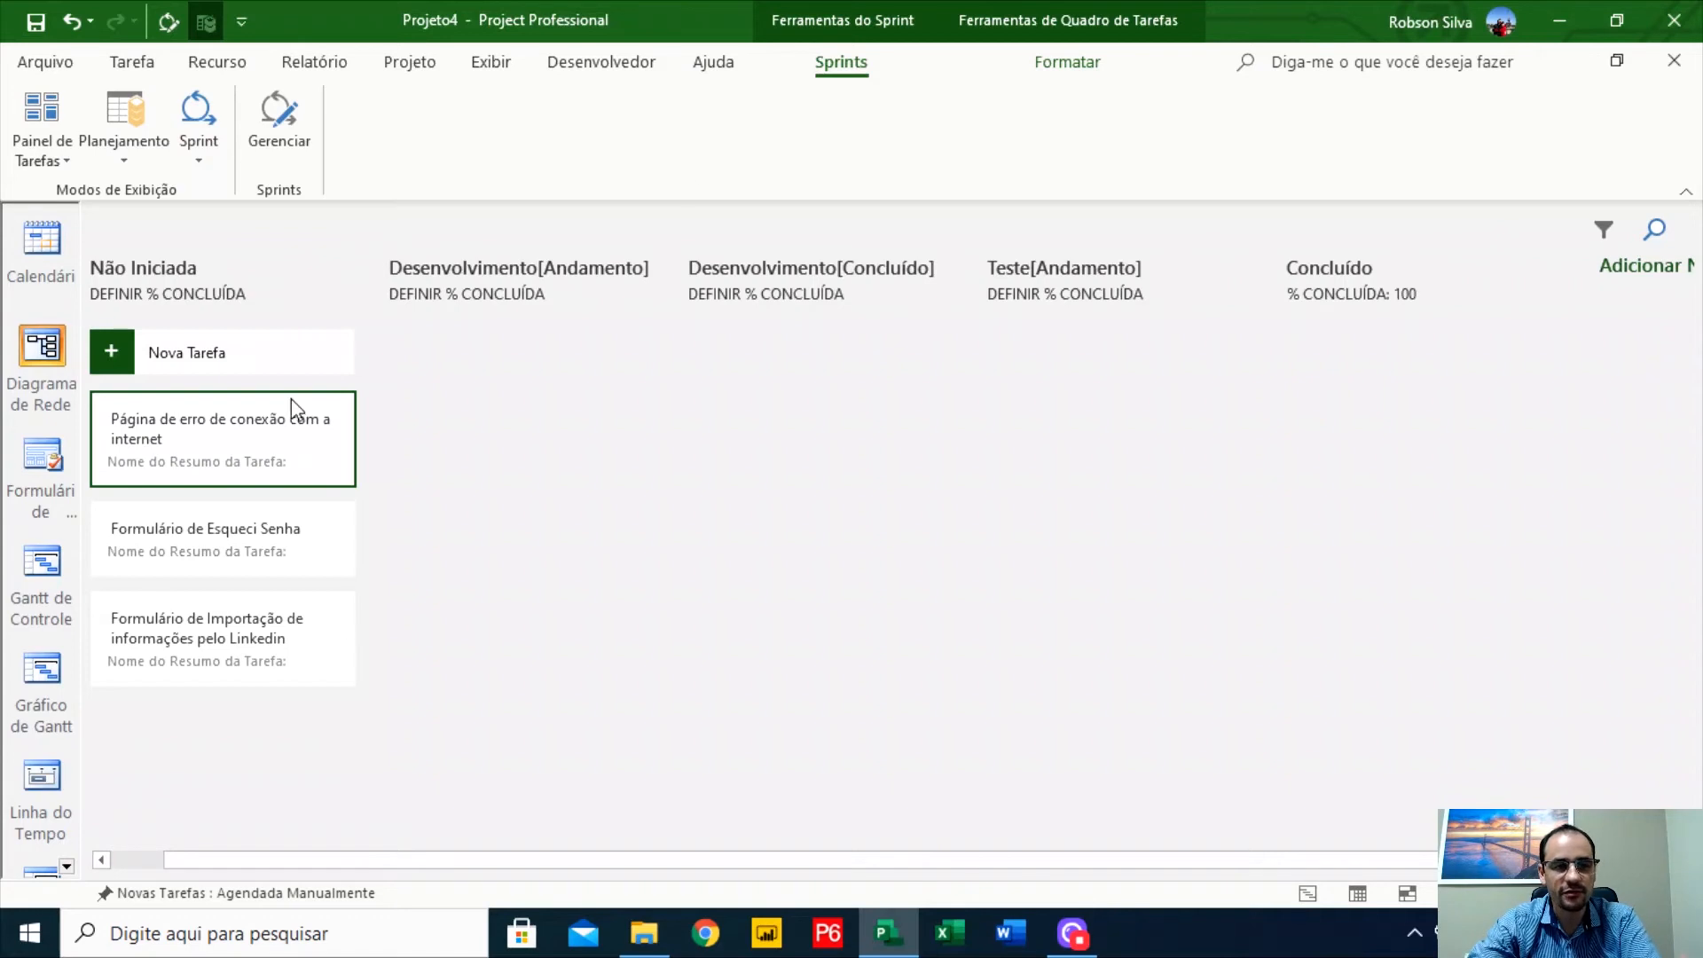
left_click_drag(507, 864, 373, 867)
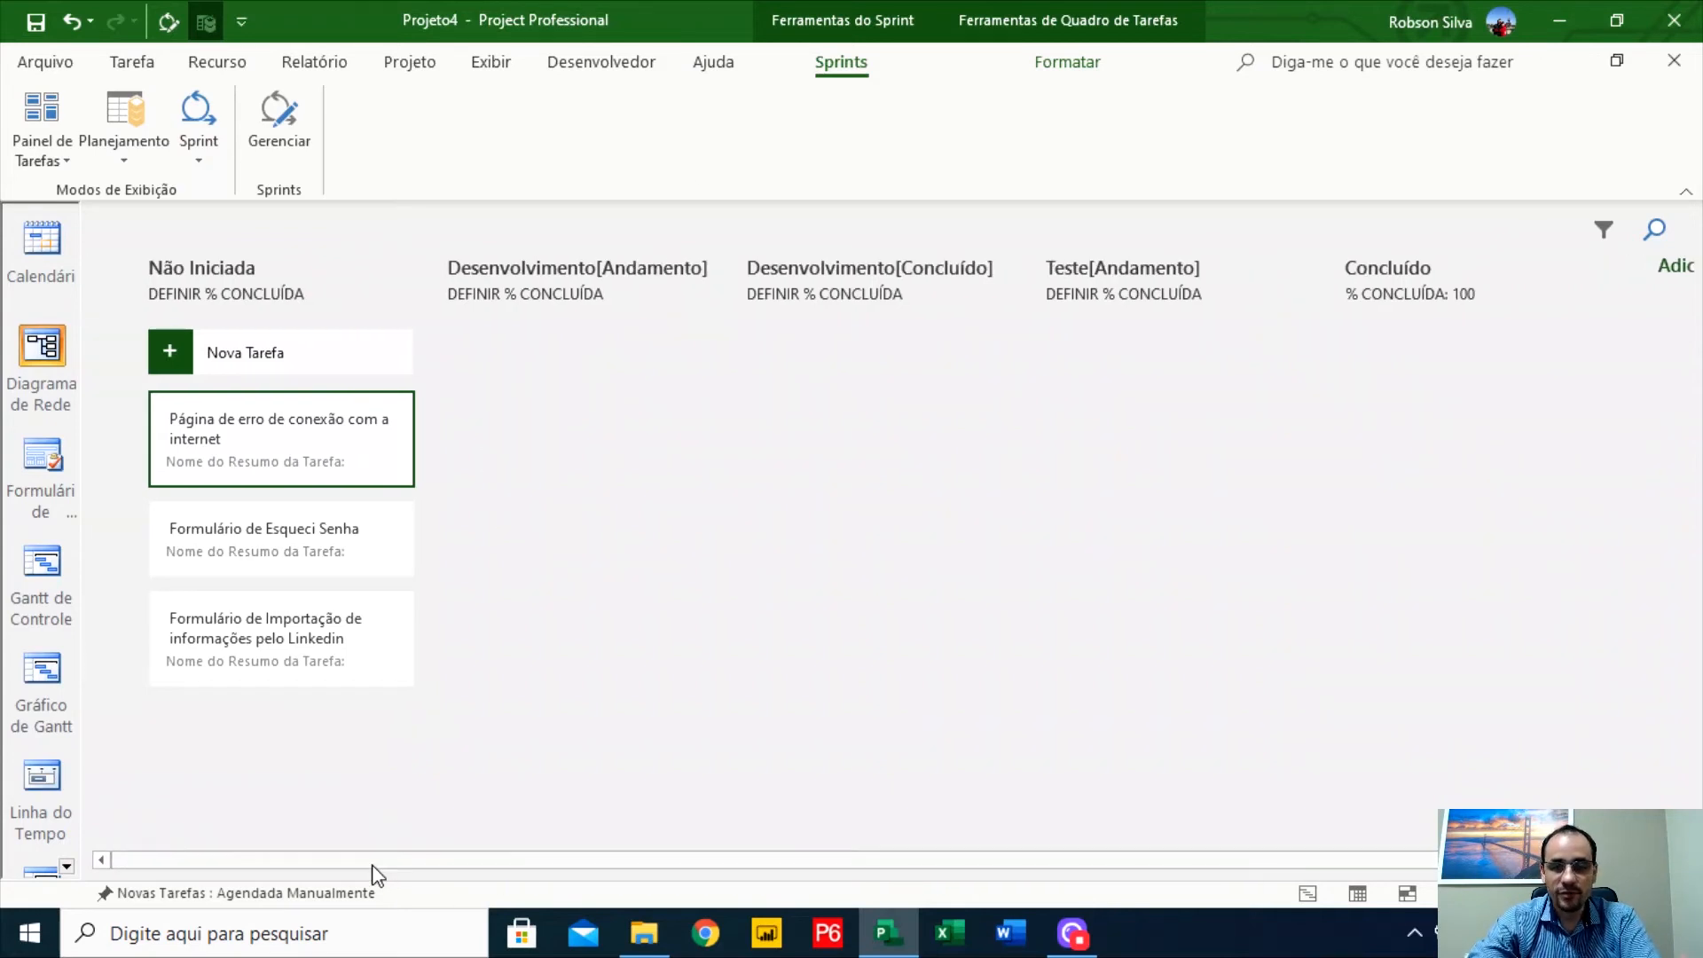
Set the completion percentages to 25 for Desenvolvimento[Andamento], 50 for Desenvolvimento[Concluído] and 75 for Teste[Andamento]
left_click(560, 298)
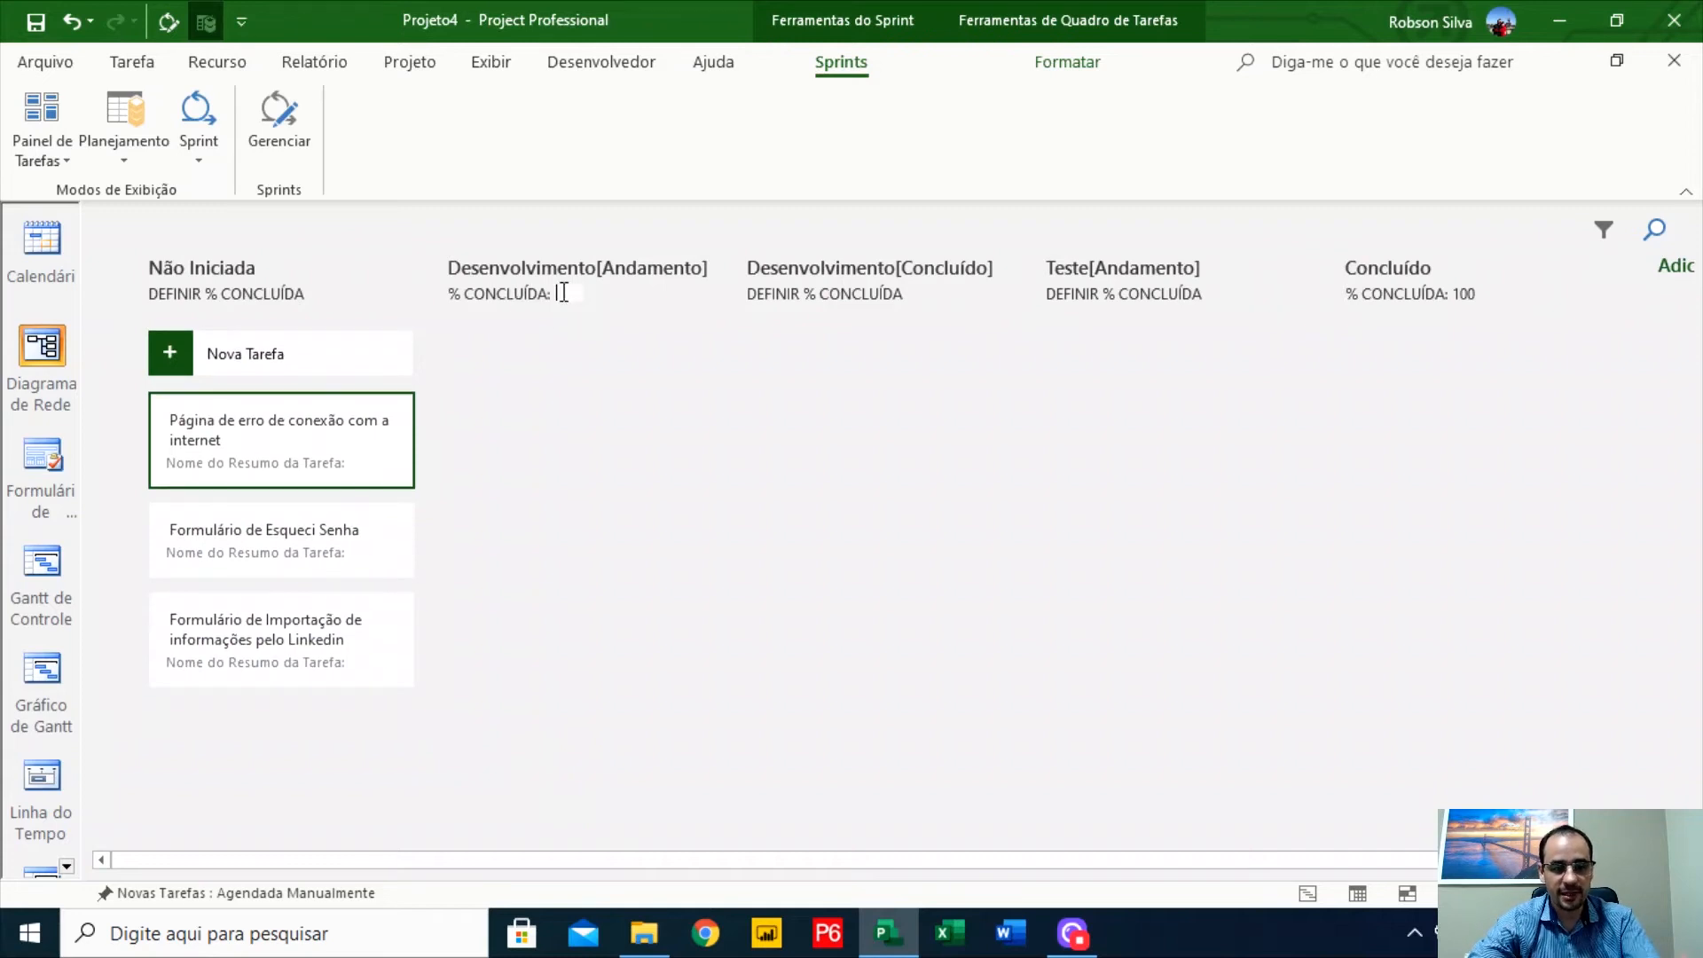
type("25")
key("Return")
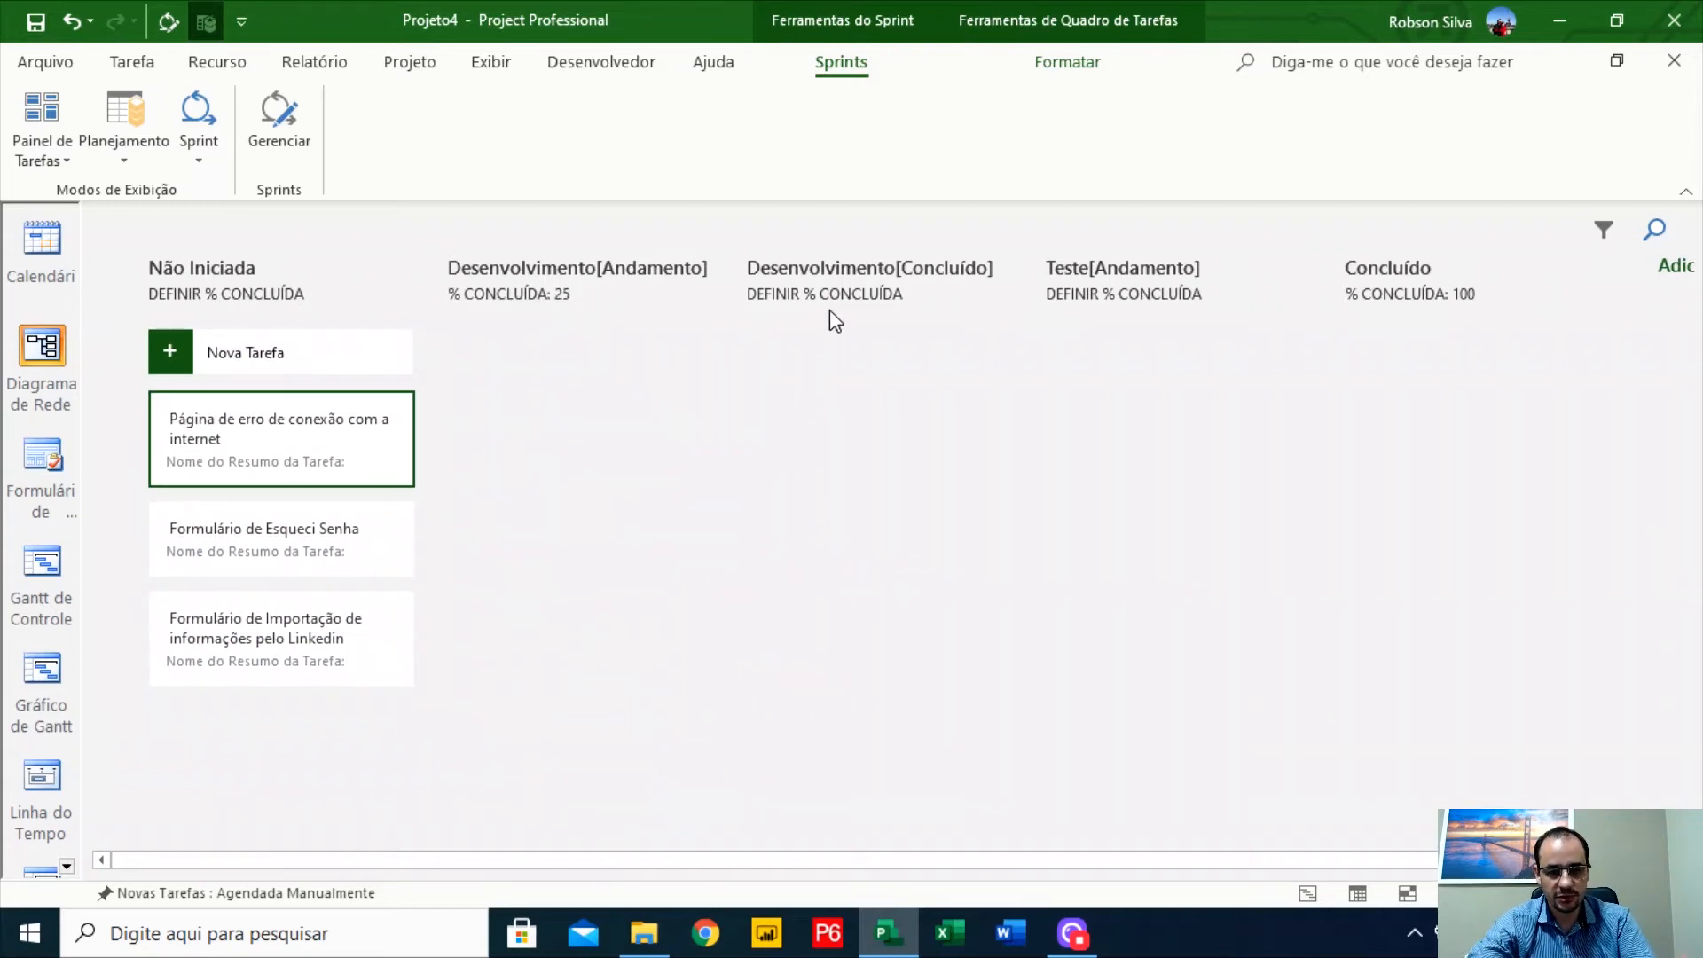
left_click(849, 300)
type("50")
key("Return")
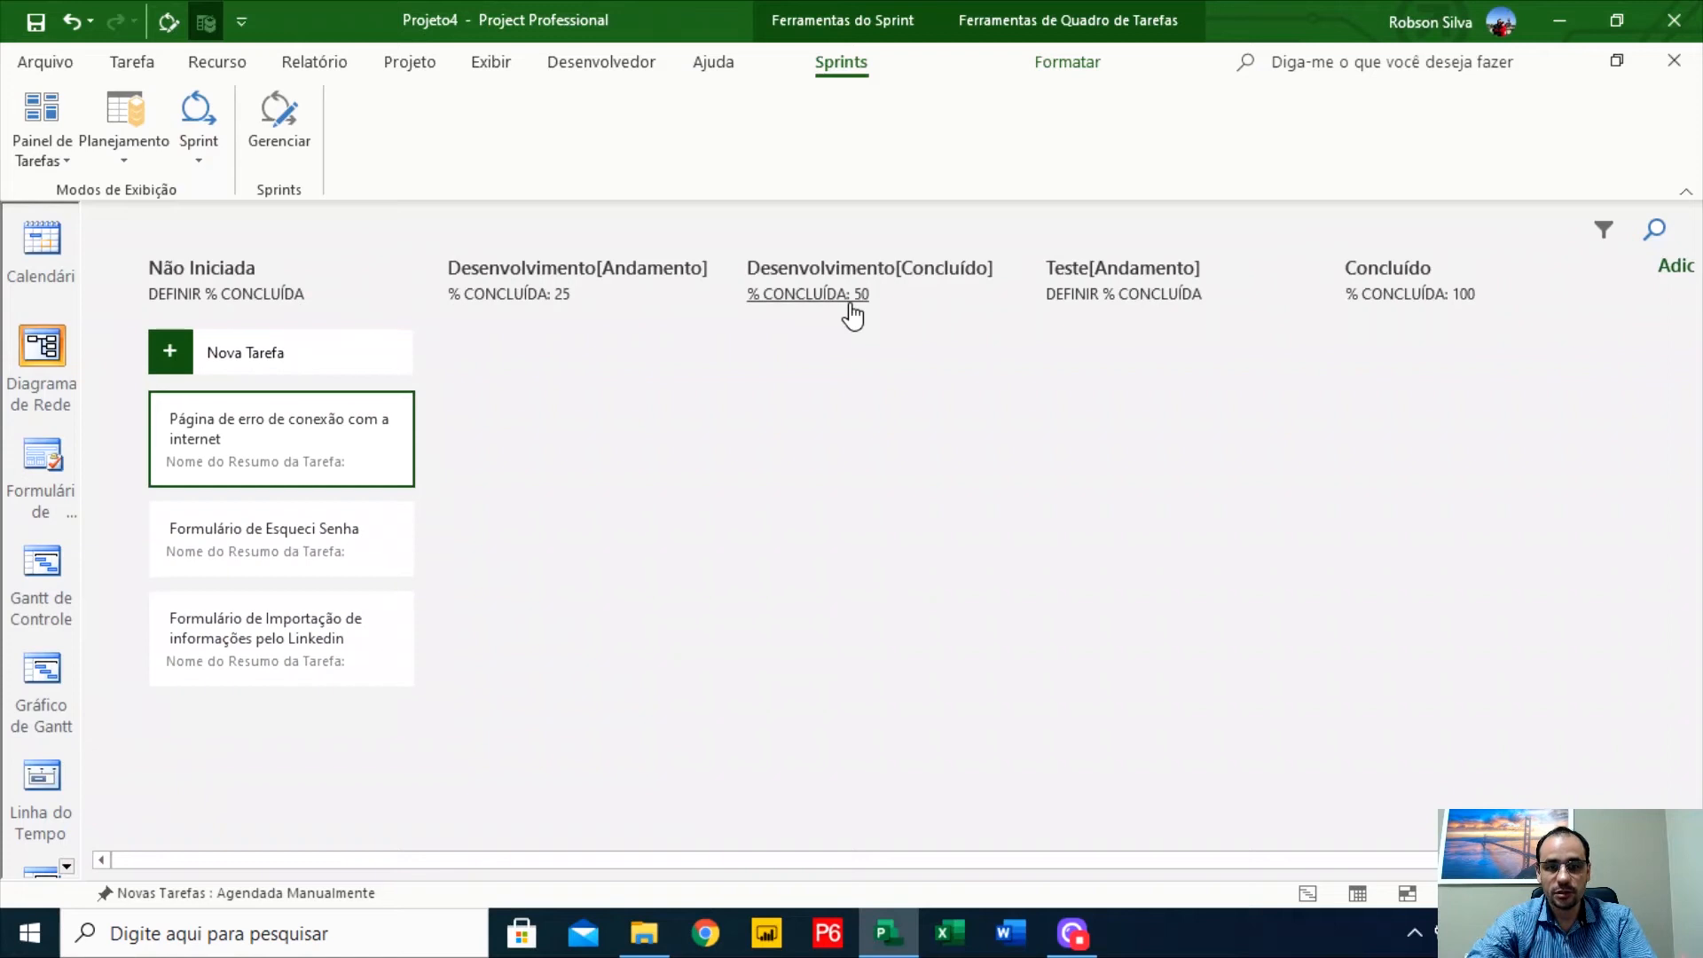
left_click(1163, 298)
type("75")
key("Return")
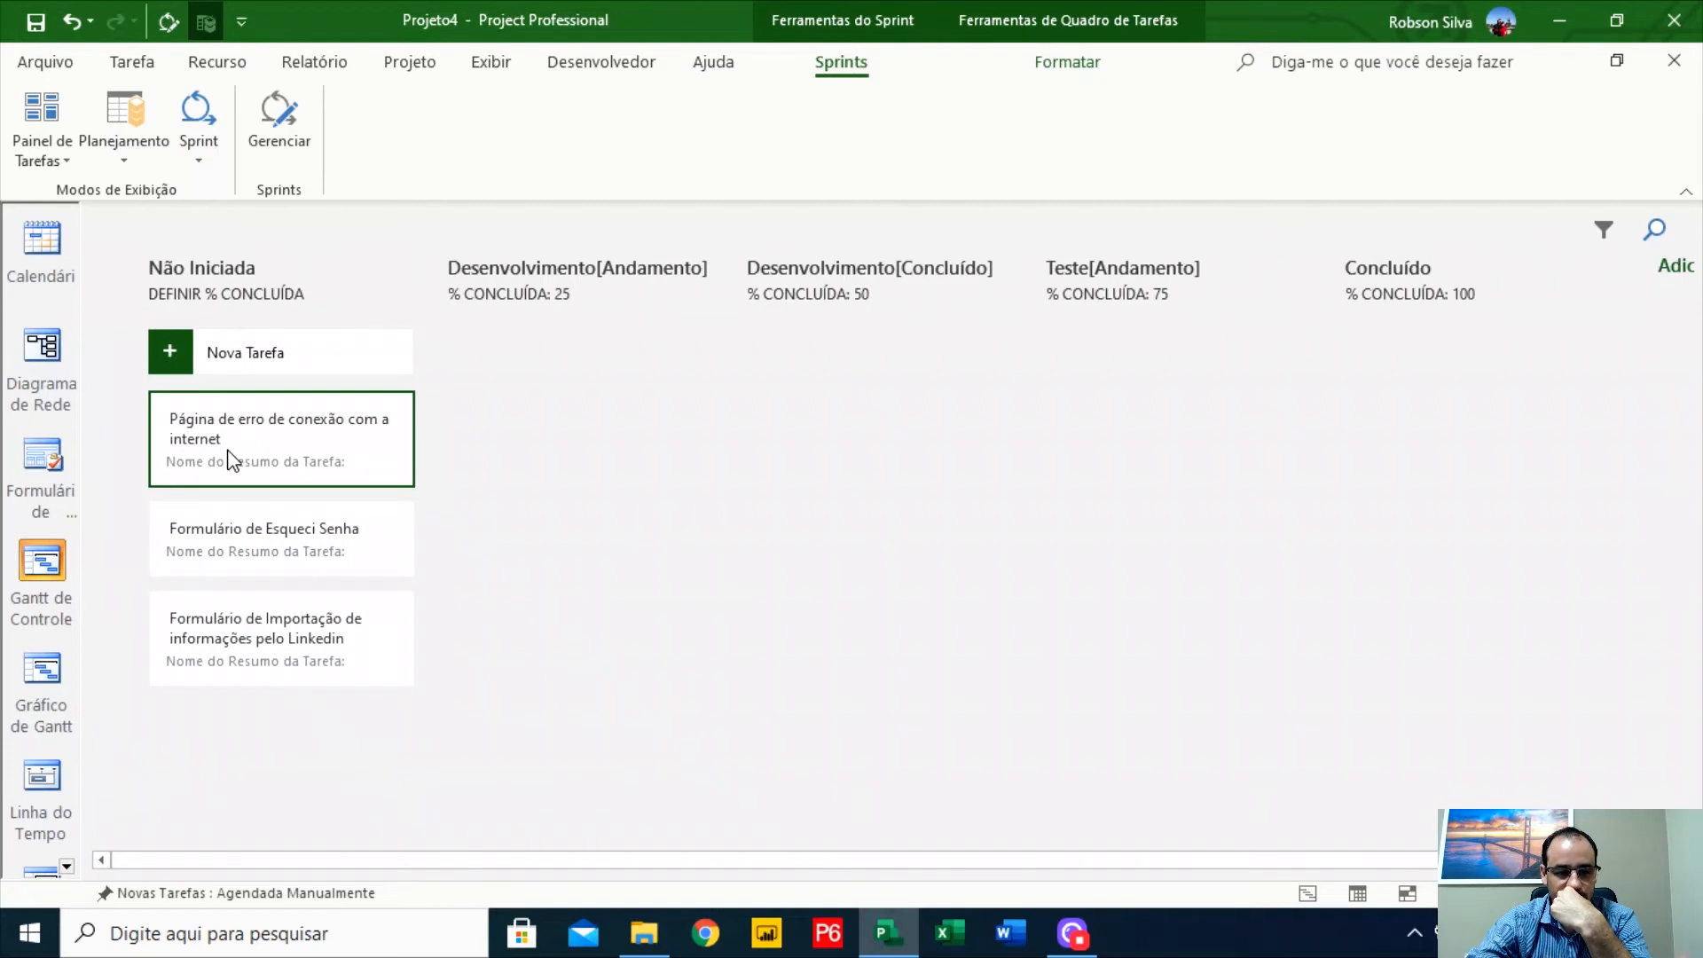
Move the Página de erro de conexão com a internet card to Desenvolvimento[Andamento] and show the Planilha de Painel de Tarefas
left_click_drag(311, 433, 577, 399)
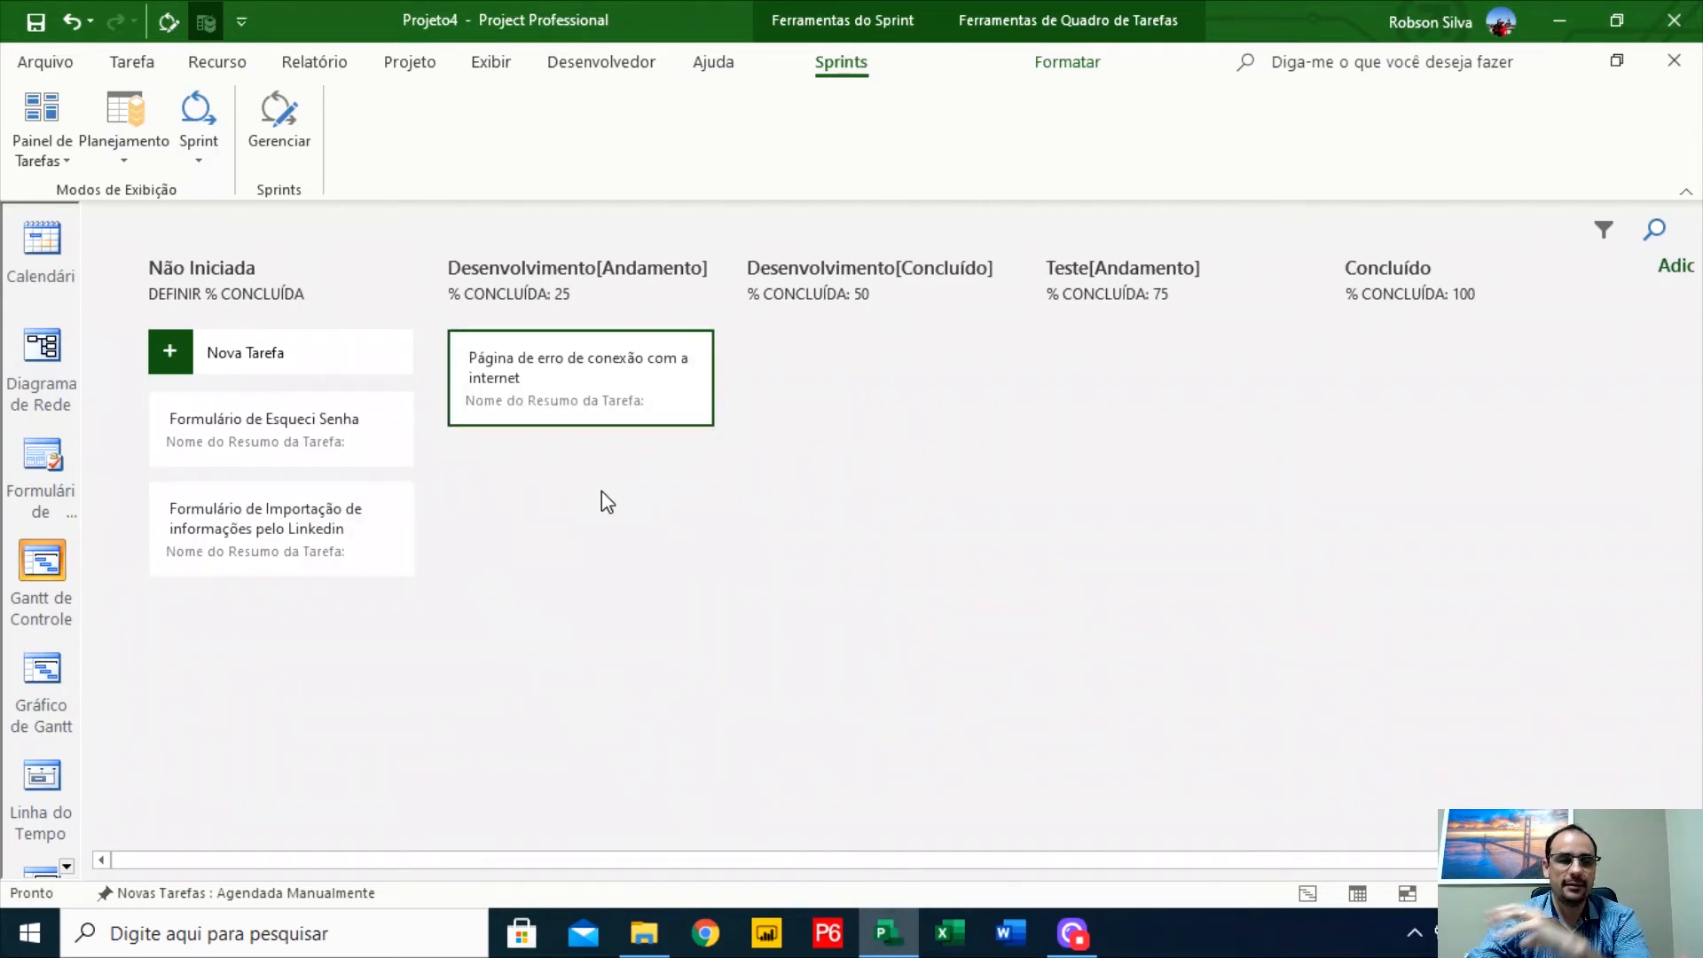
left_click(47, 152)
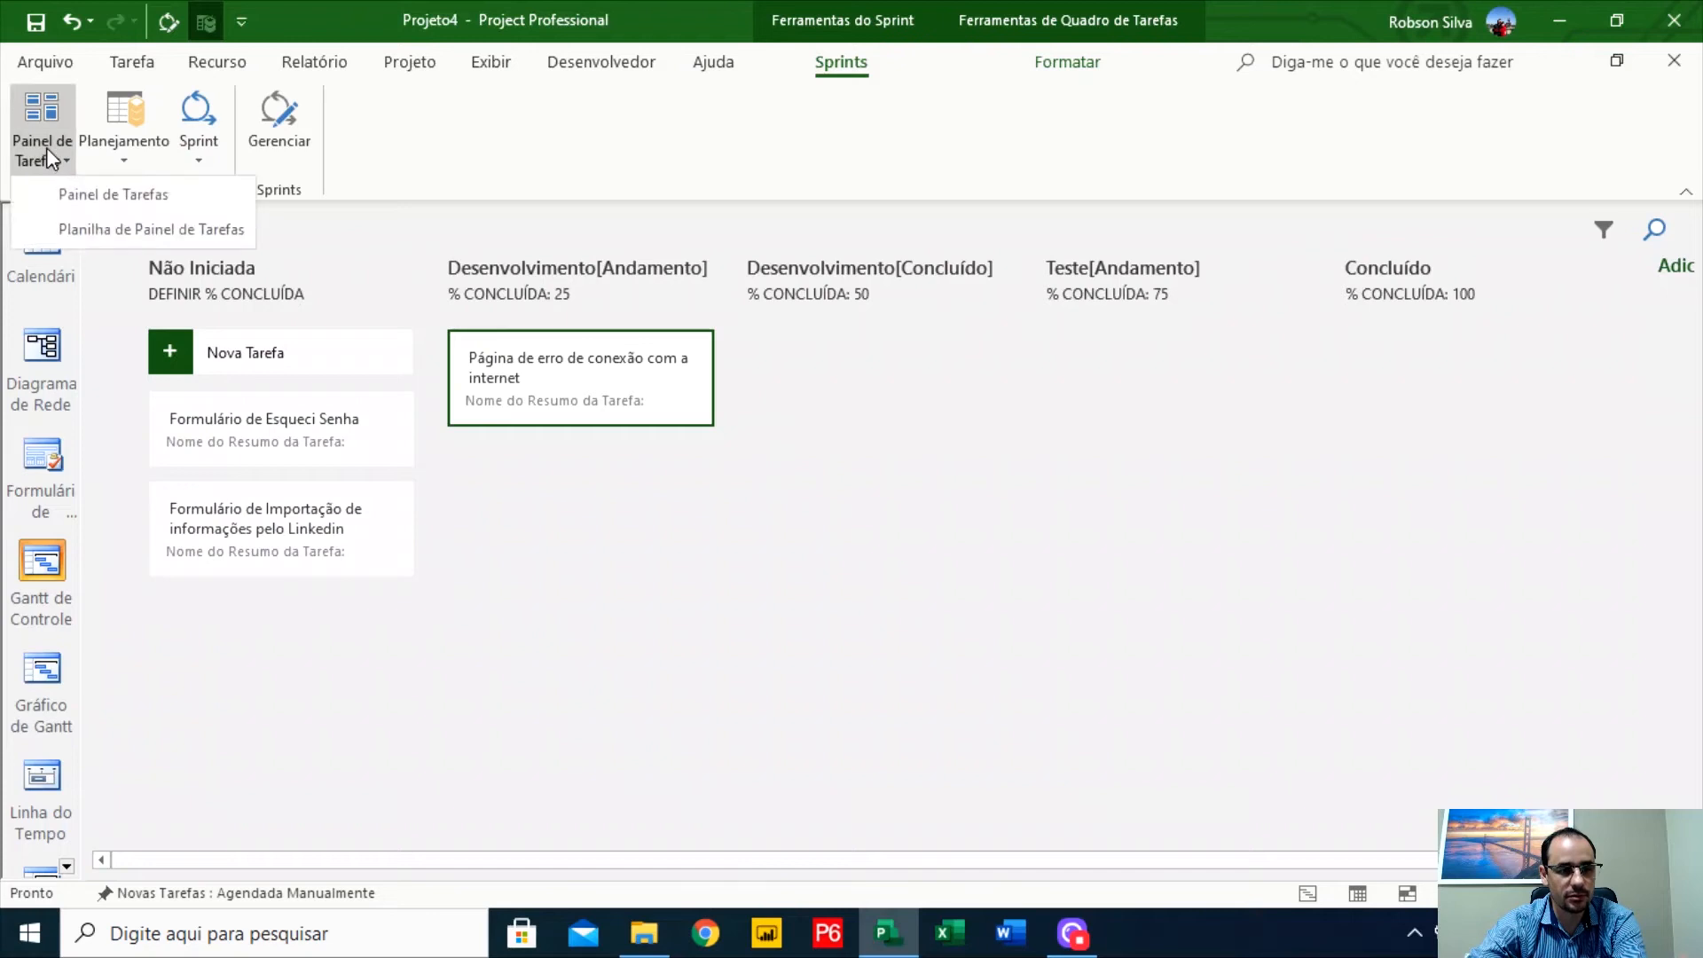
left_click(115, 229)
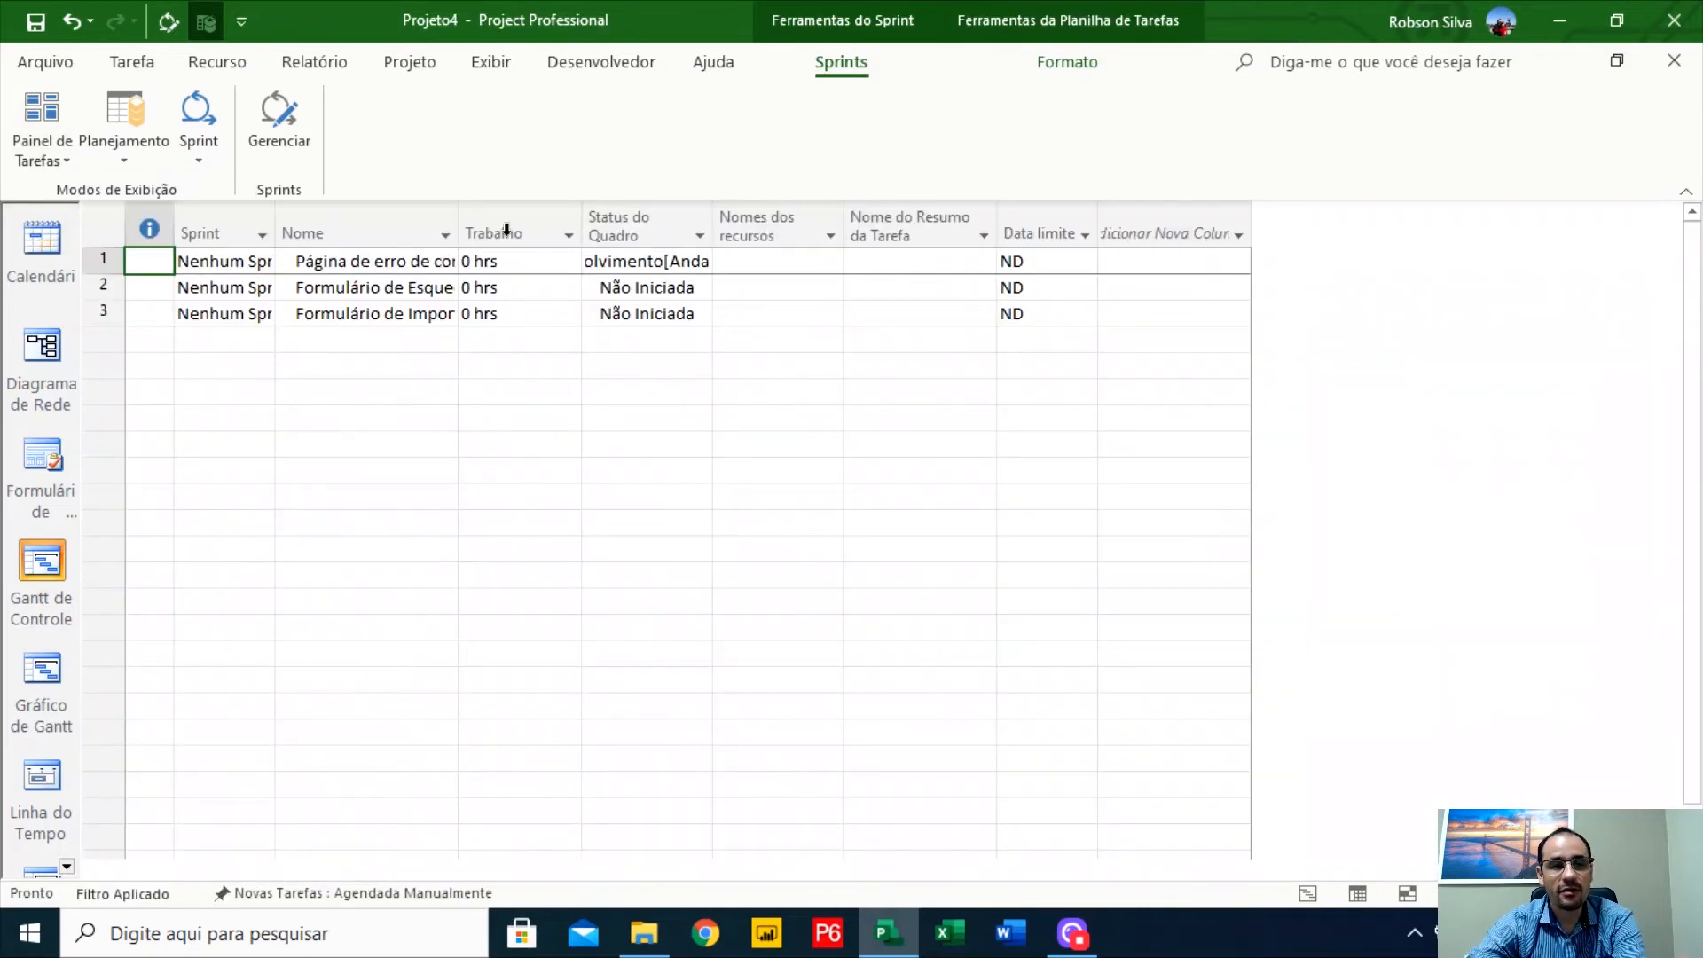
Widen the Nome and Status do Quadro columns of the sheet so their full text fits
left_click_drag(458, 233, 612, 229)
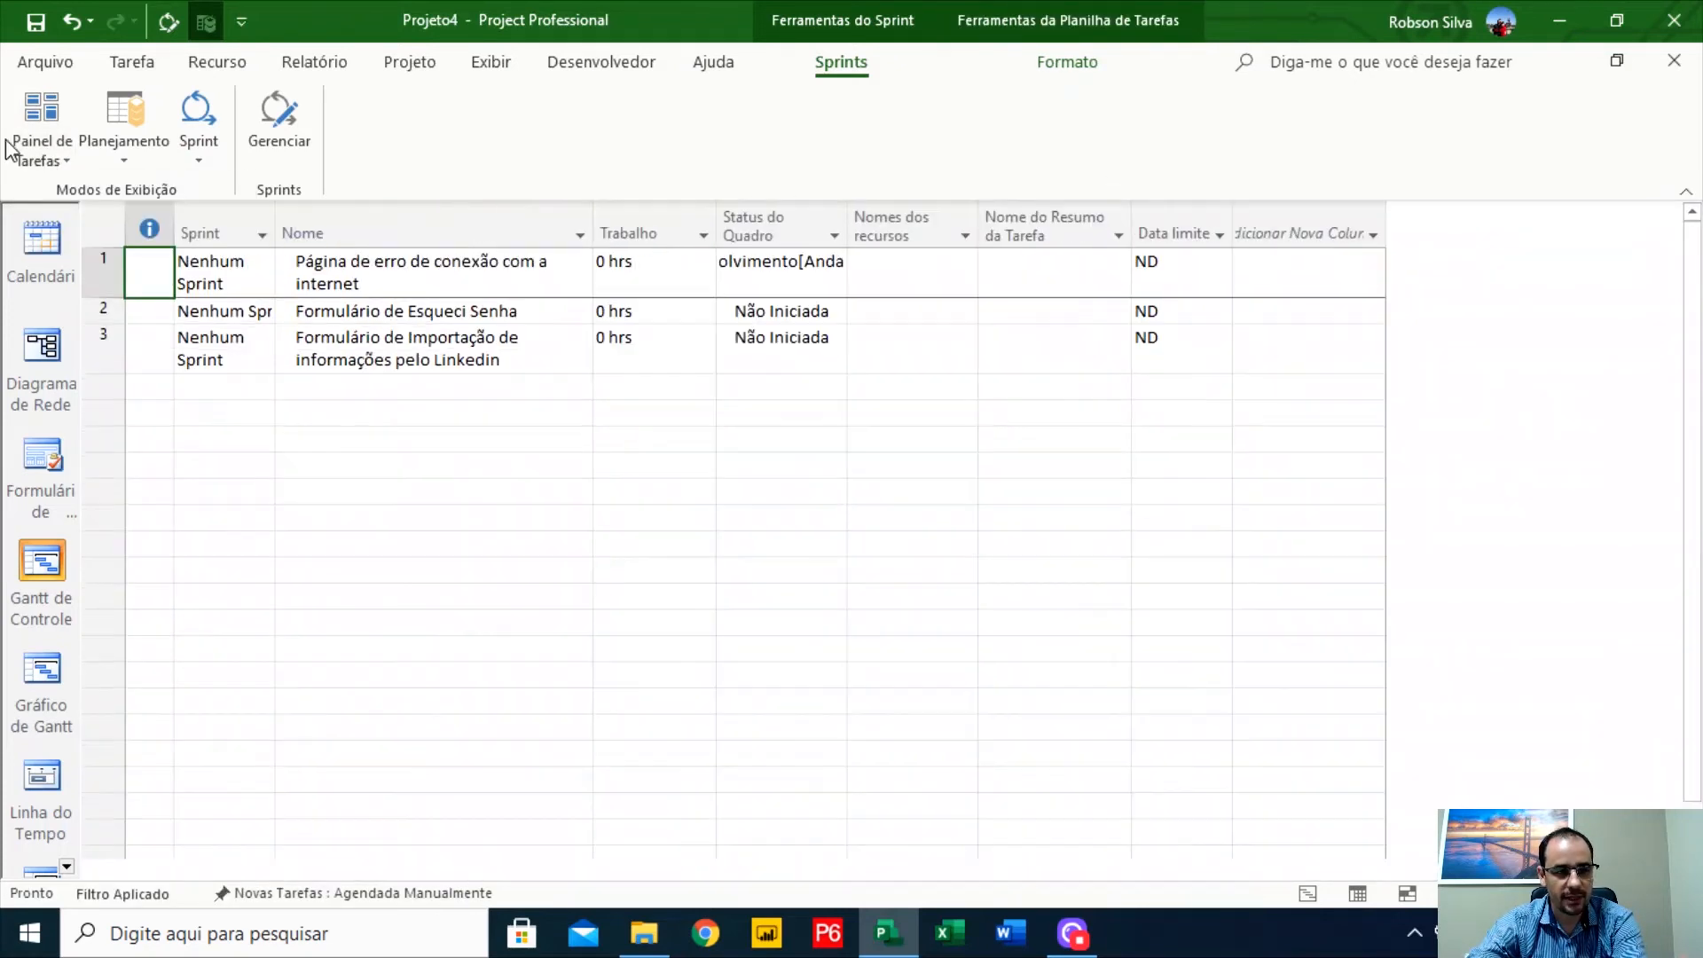
left_click(66, 152)
left_click(634, 381)
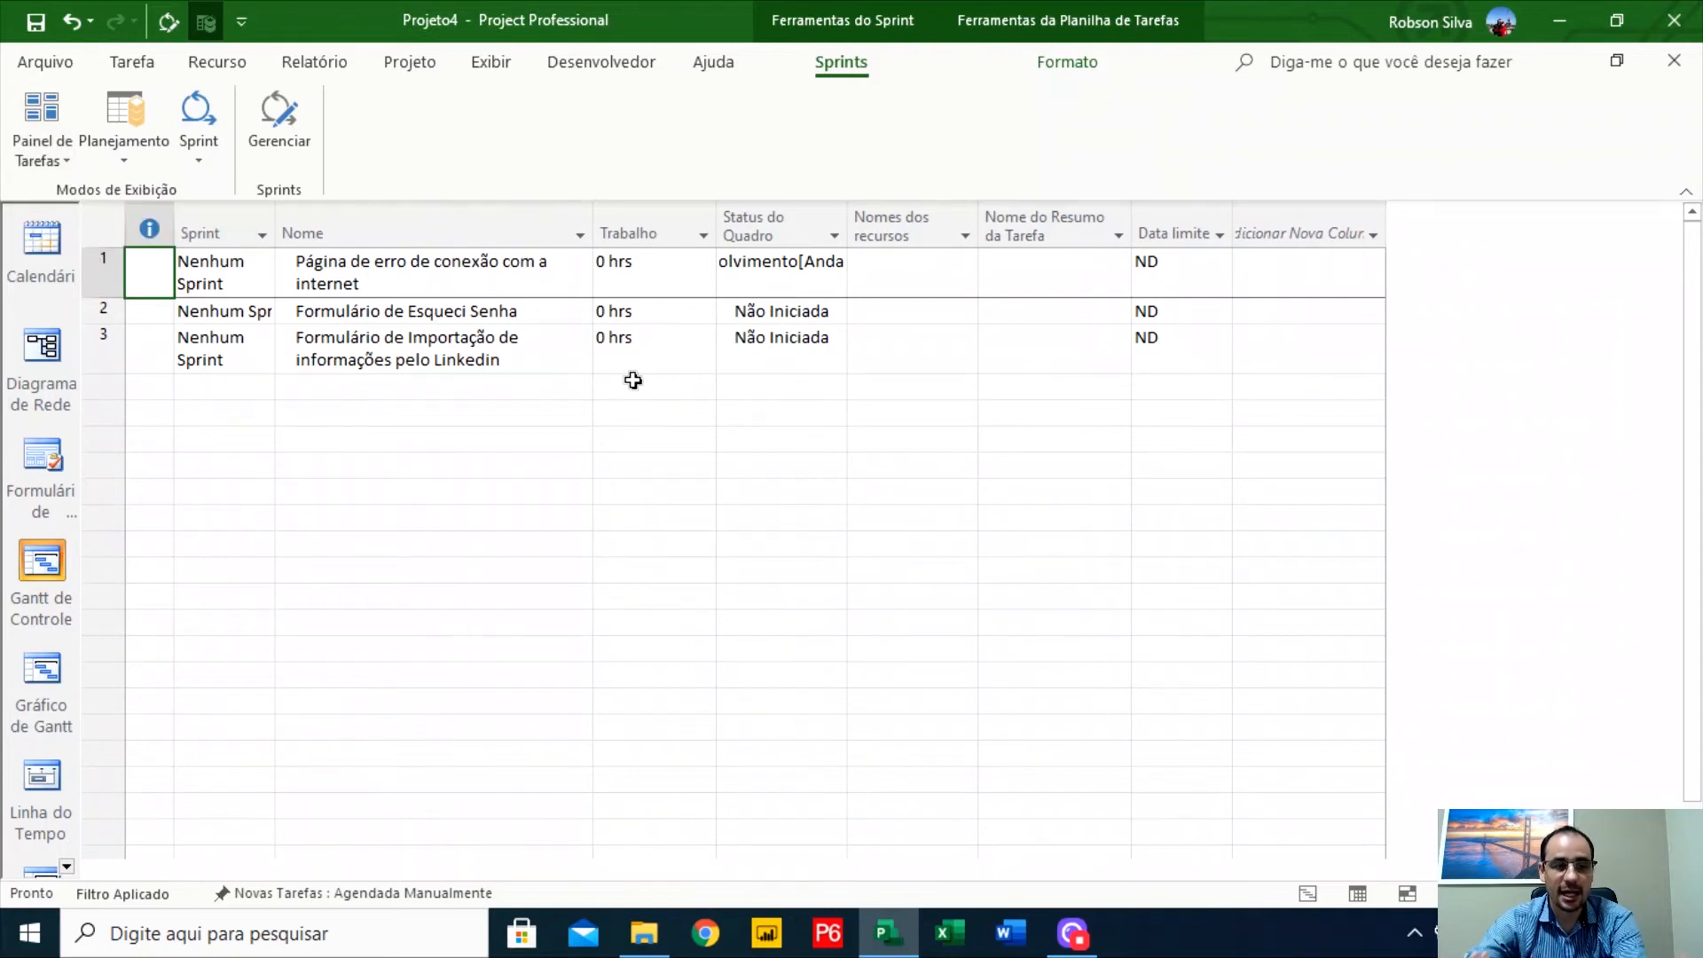
left_click_drag(847, 232, 1011, 232)
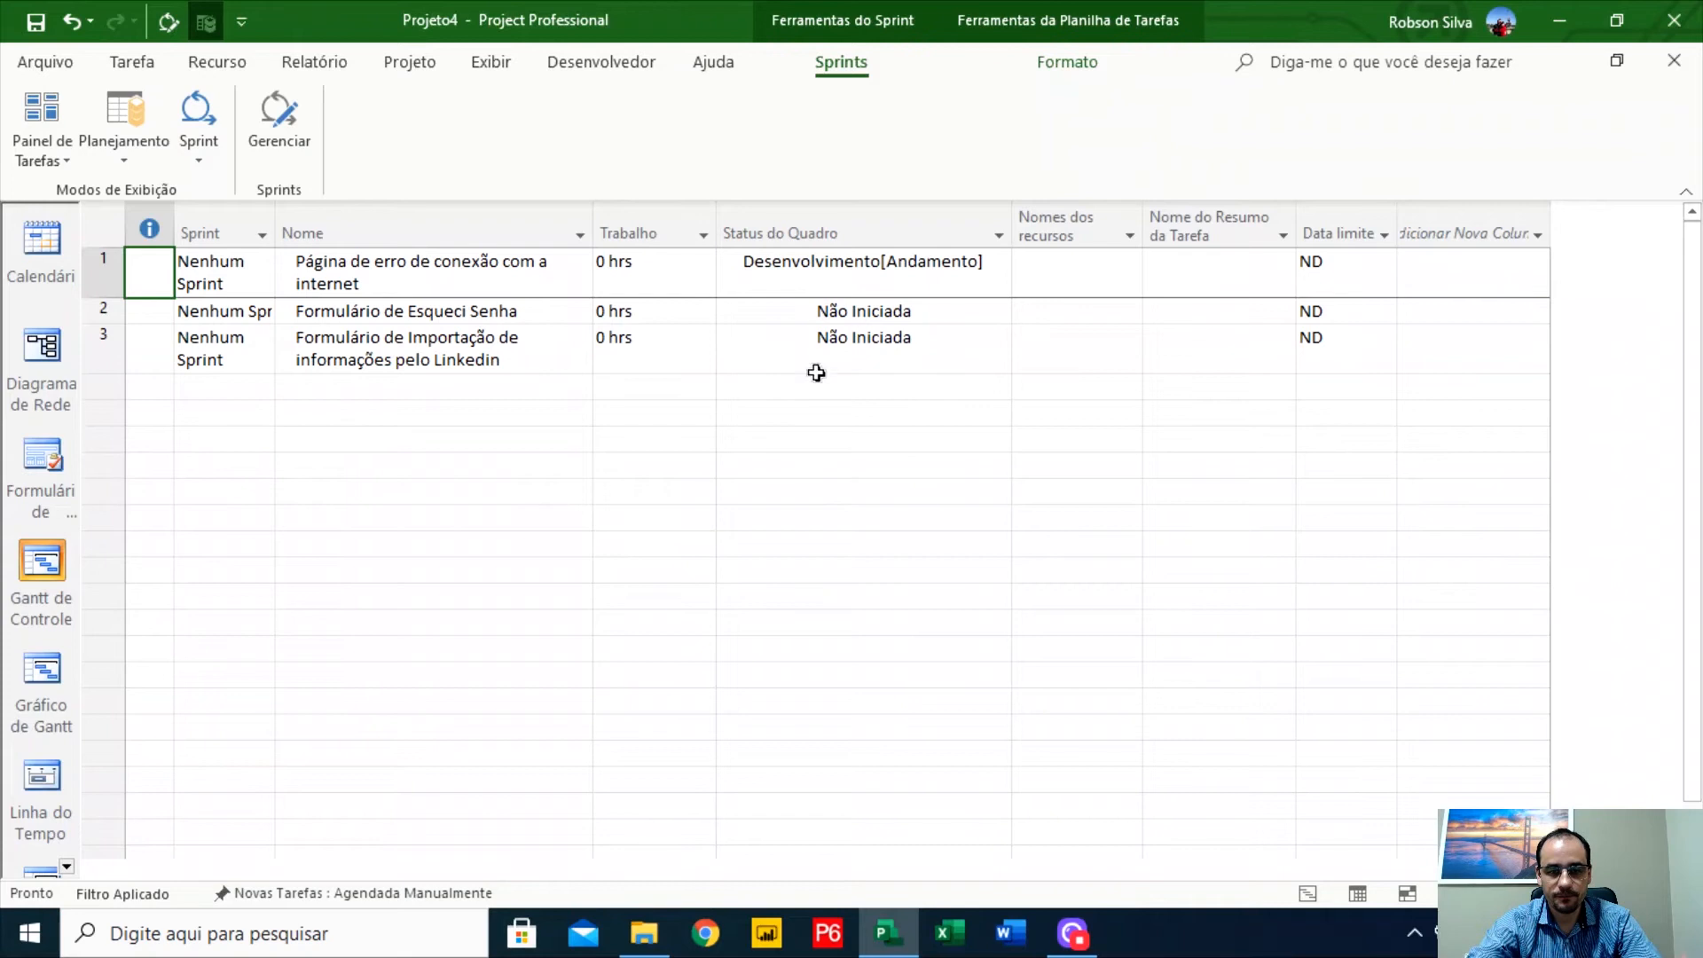
left_click(849, 261)
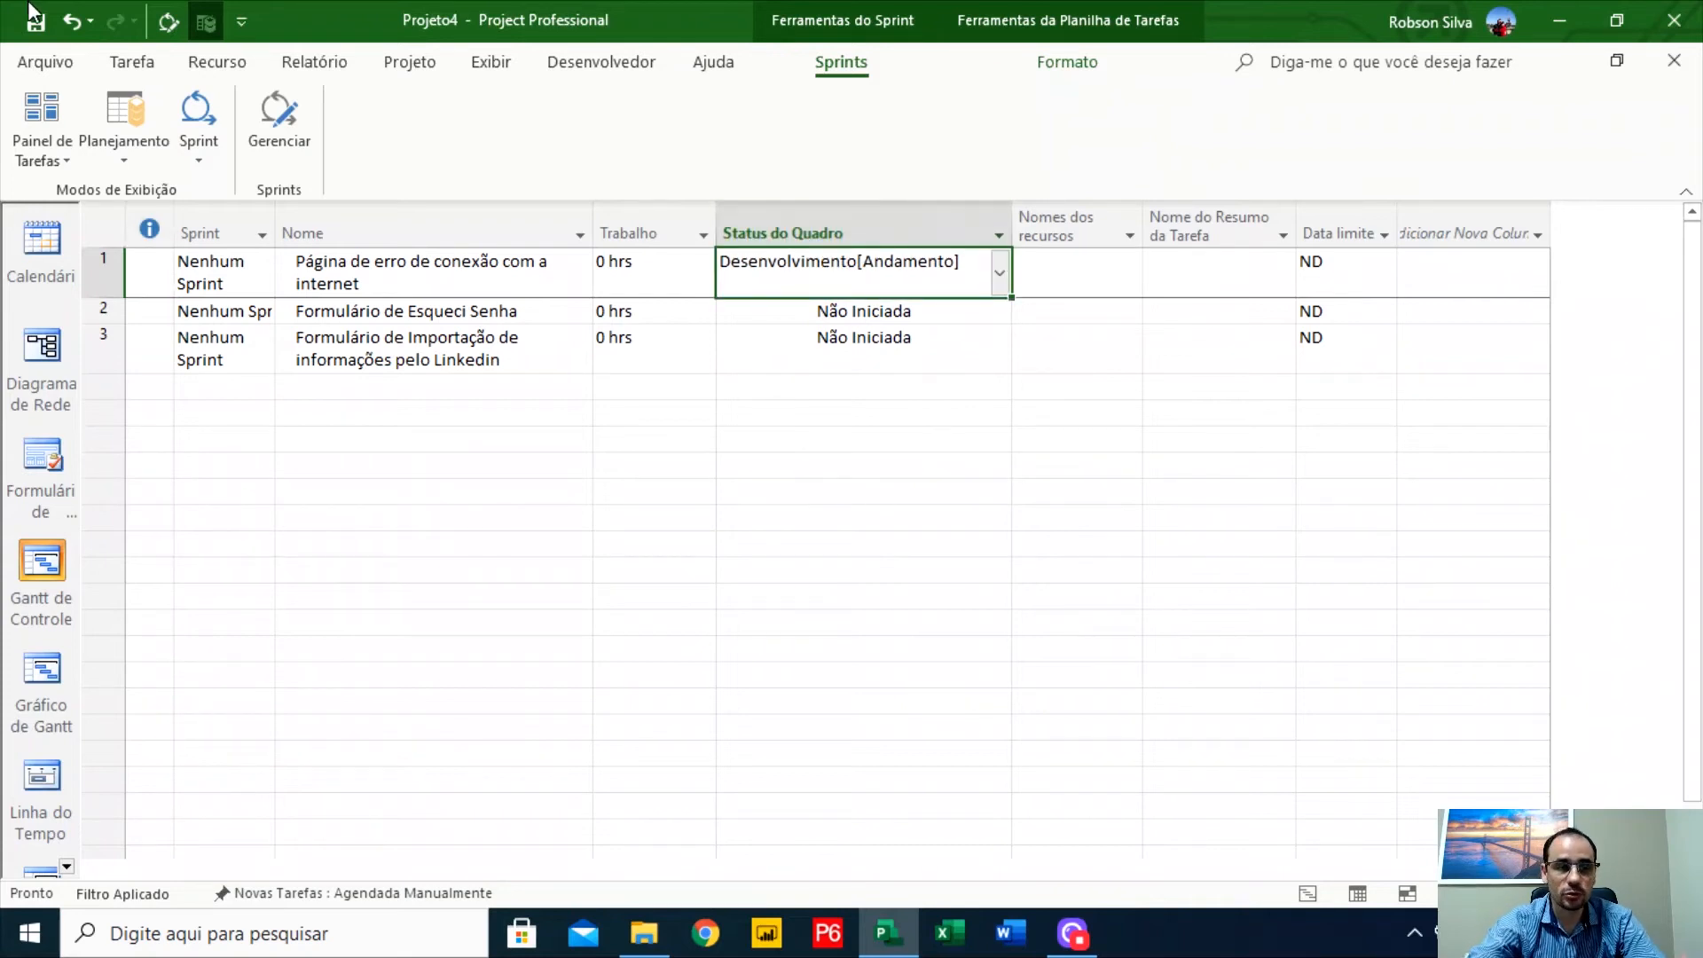
Compare the Painel de Tarefas board with the Planilha de Painel de Tarefas and check the board status options for Formulário de Esqueci Senha
left_click(68, 163)
left_click(82, 199)
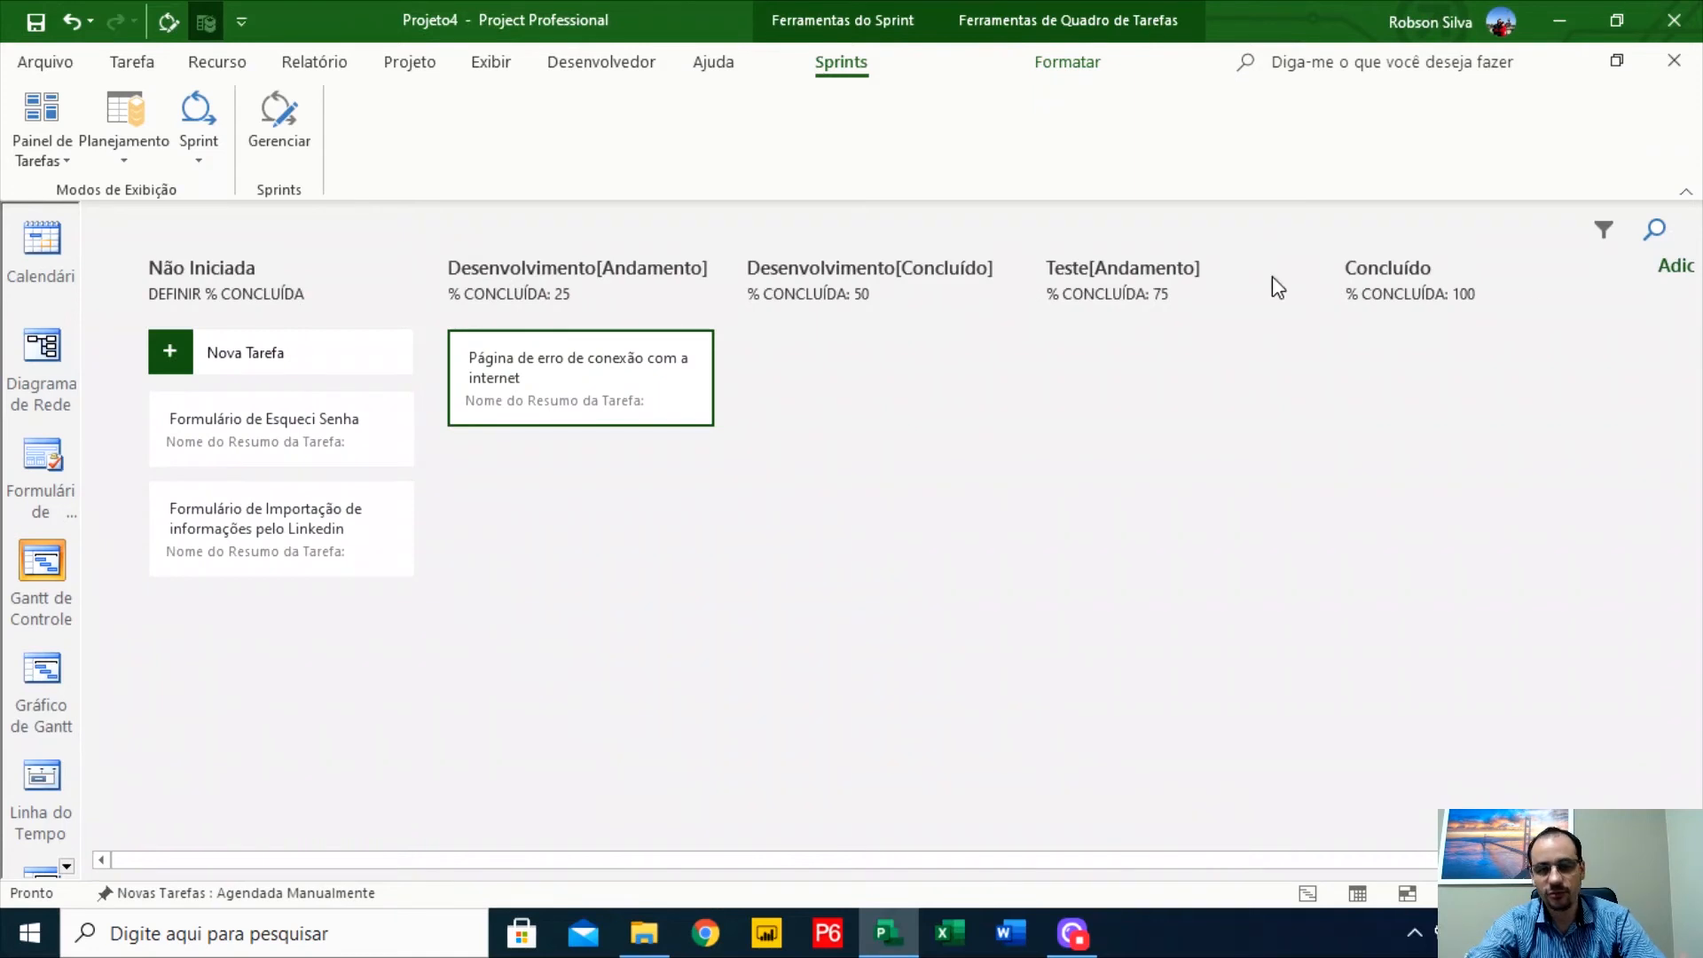
left_click(55, 161)
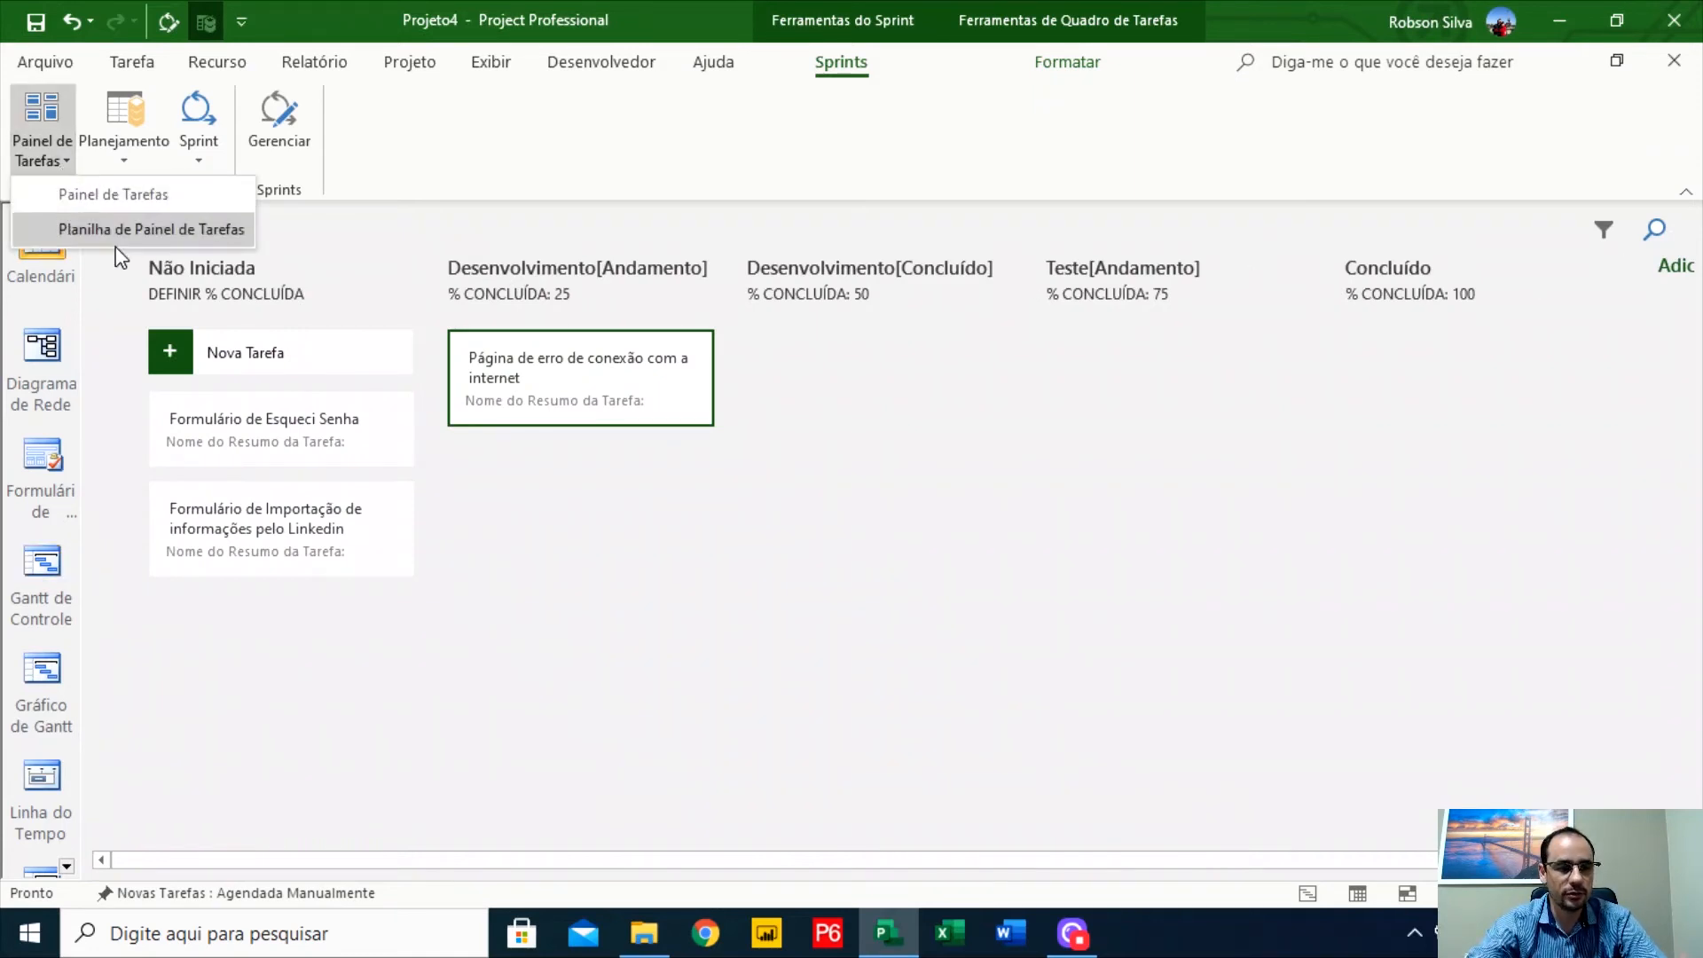
left_click(126, 227)
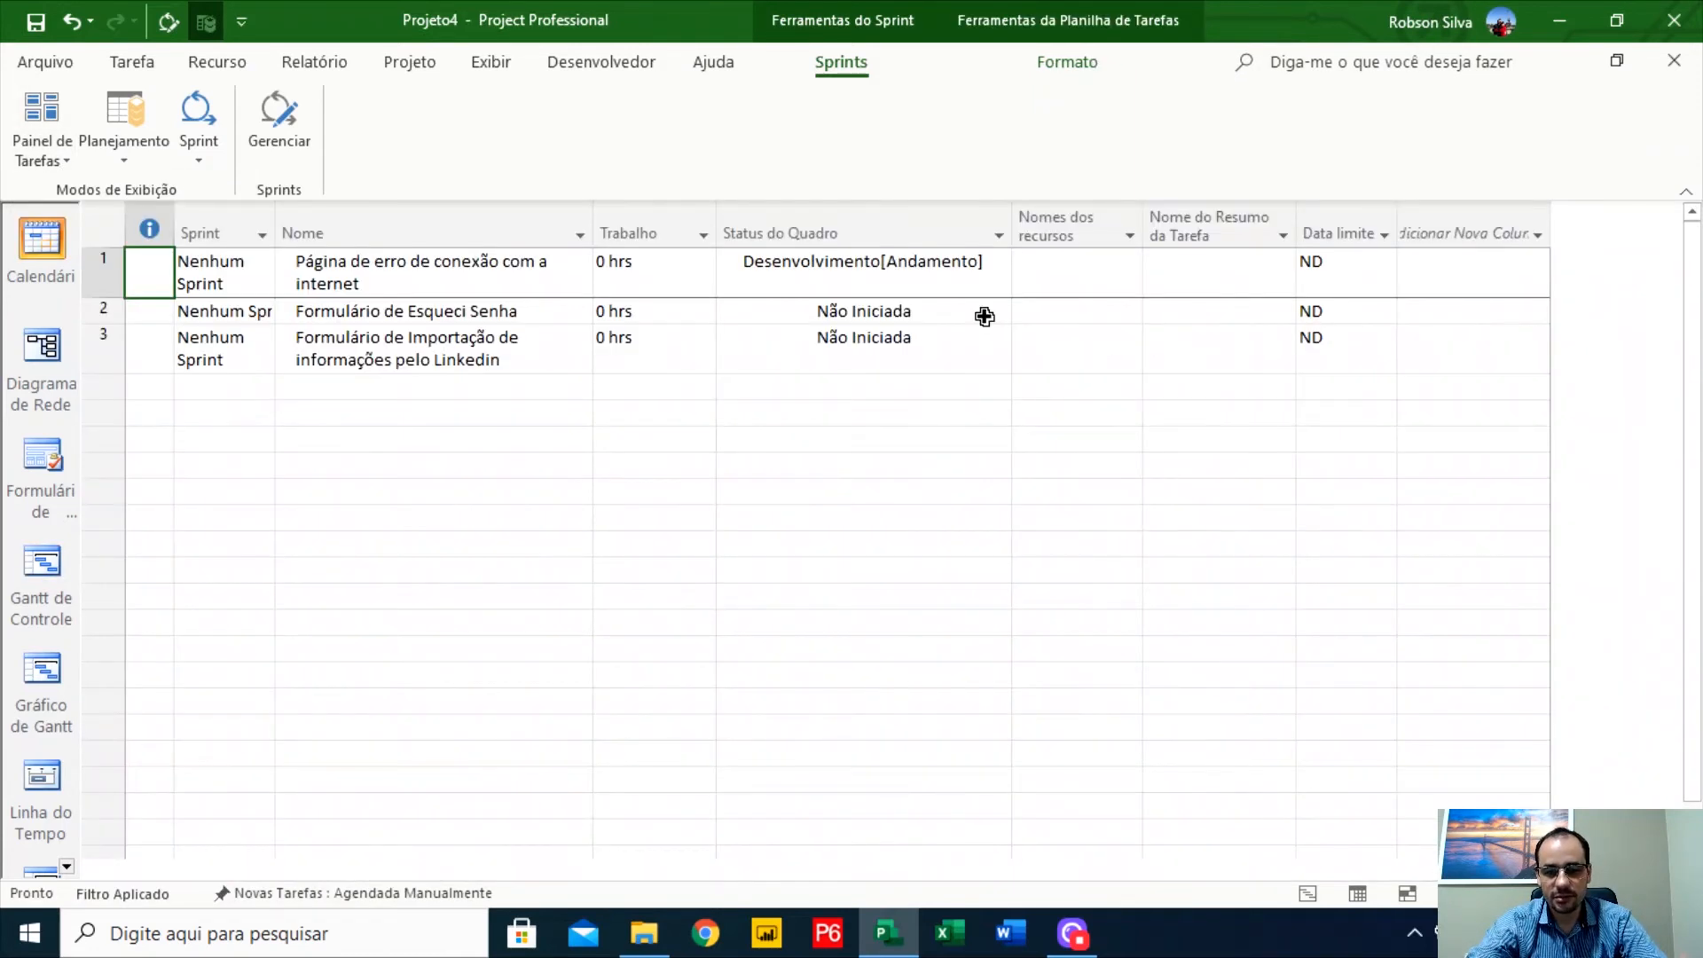
left_click(993, 315)
left_click(999, 311)
left_click(886, 462)
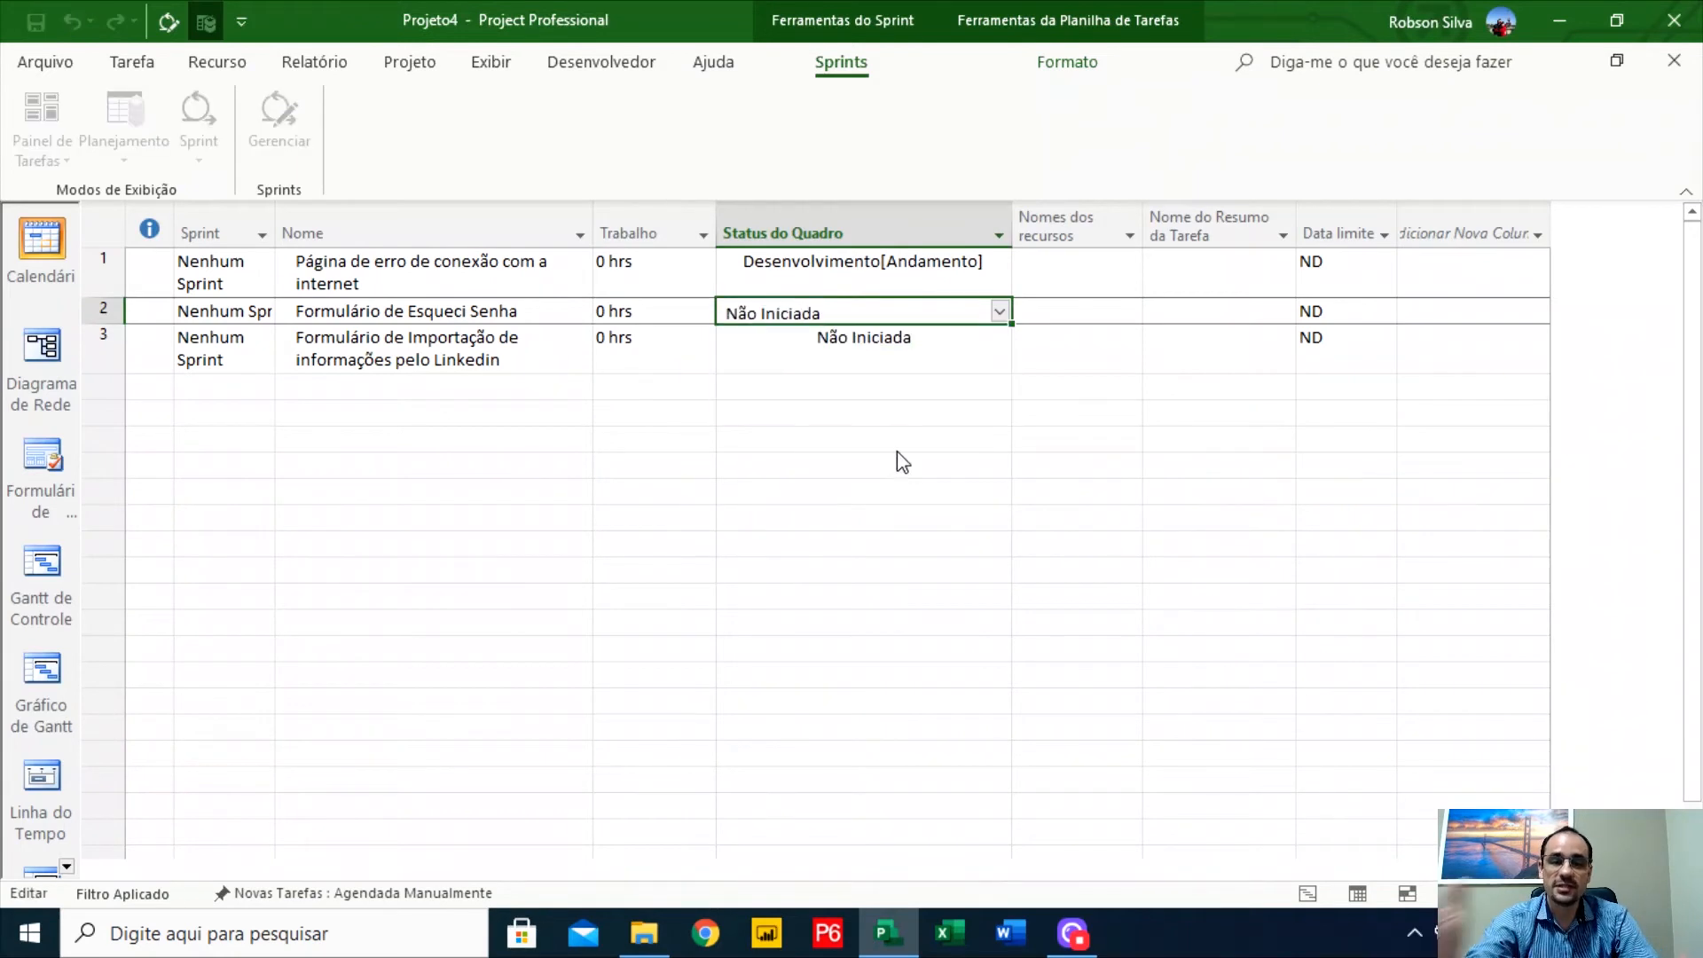
Insert a % concluída column before the Trabalho column
right_click(656, 227)
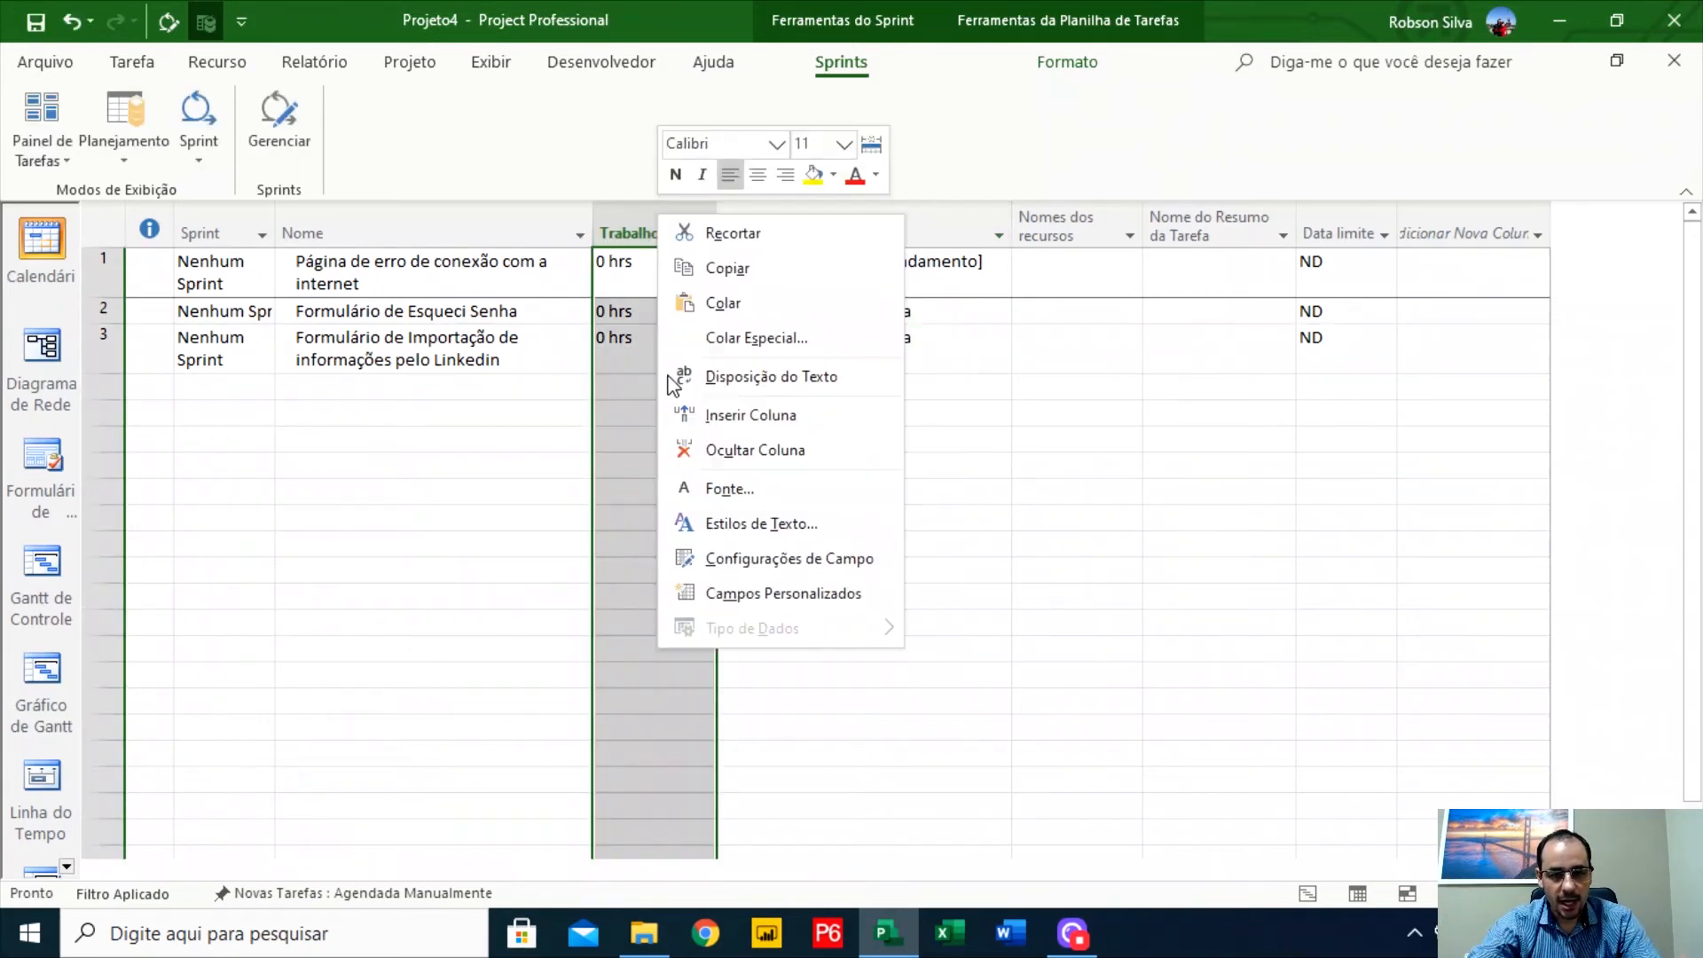
left_click(715, 417)
type("% concluída")
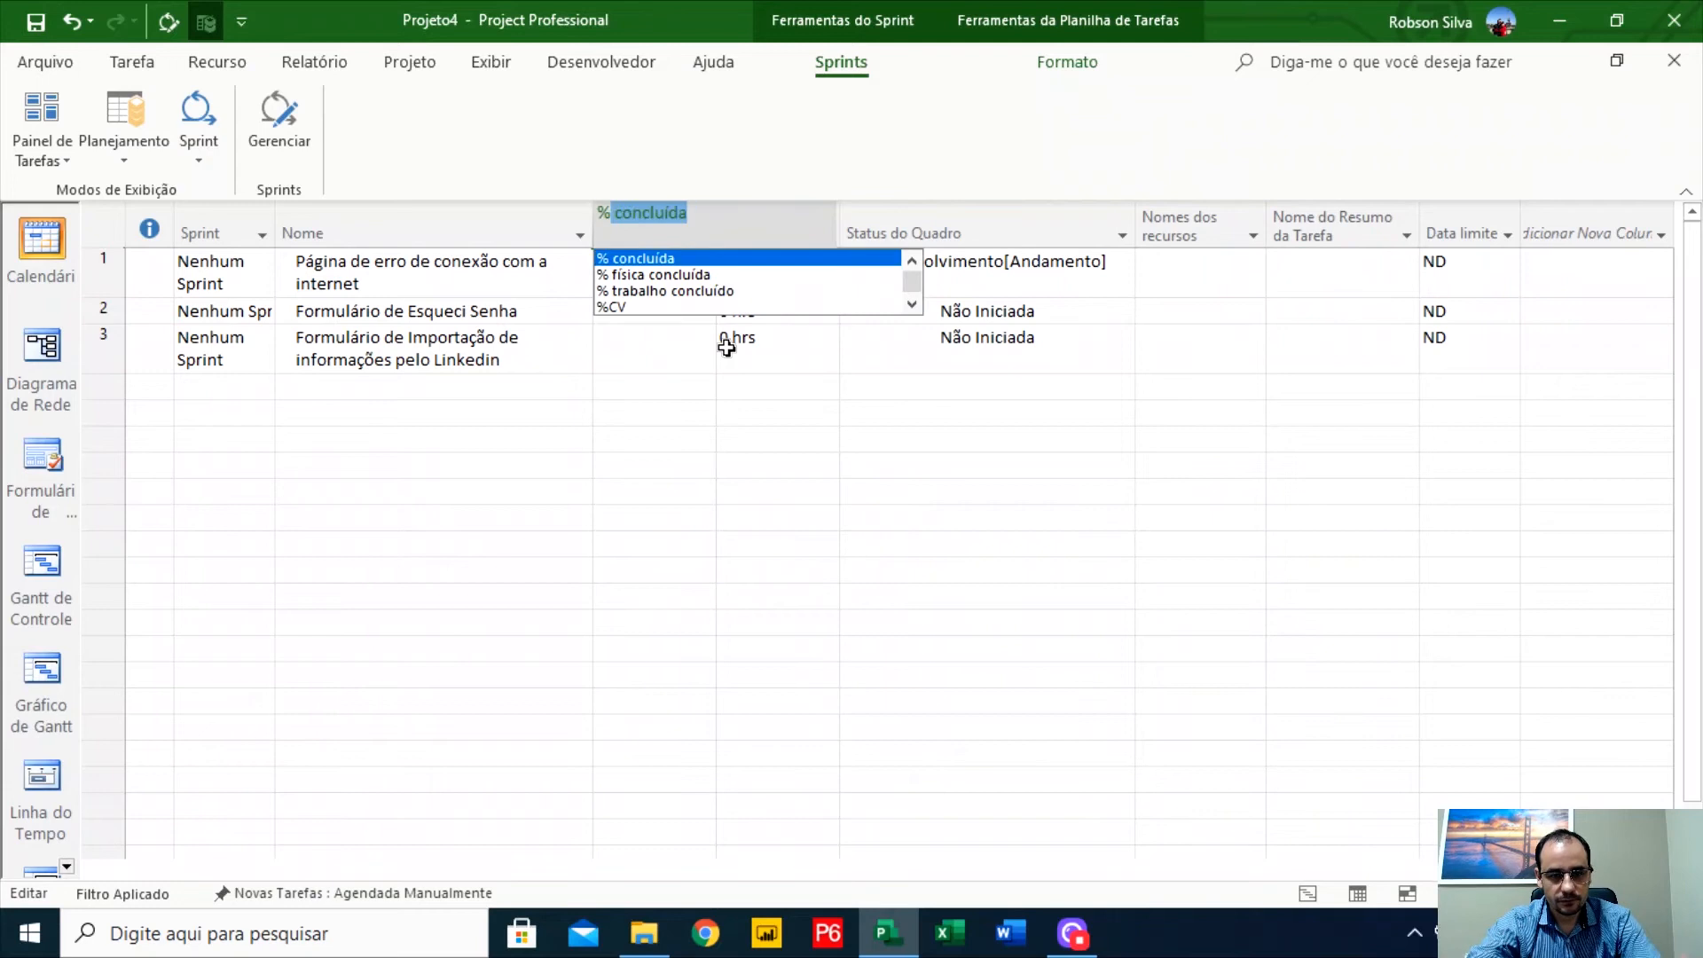
left_click(703, 263)
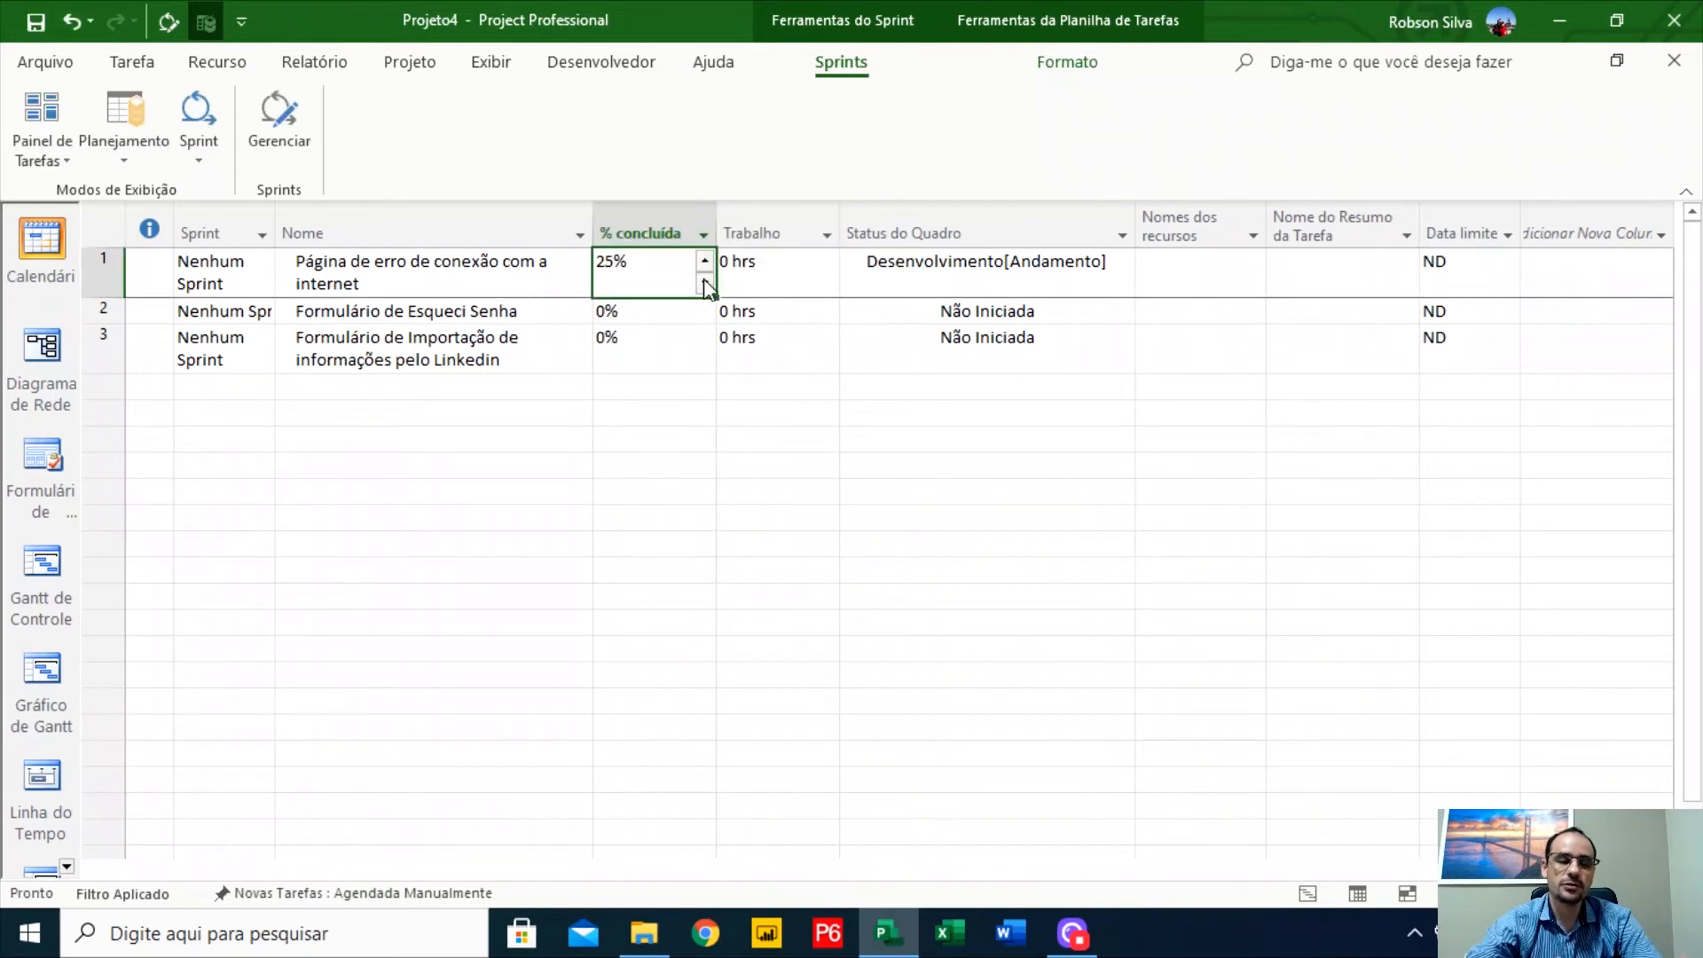
left_click(1065, 297)
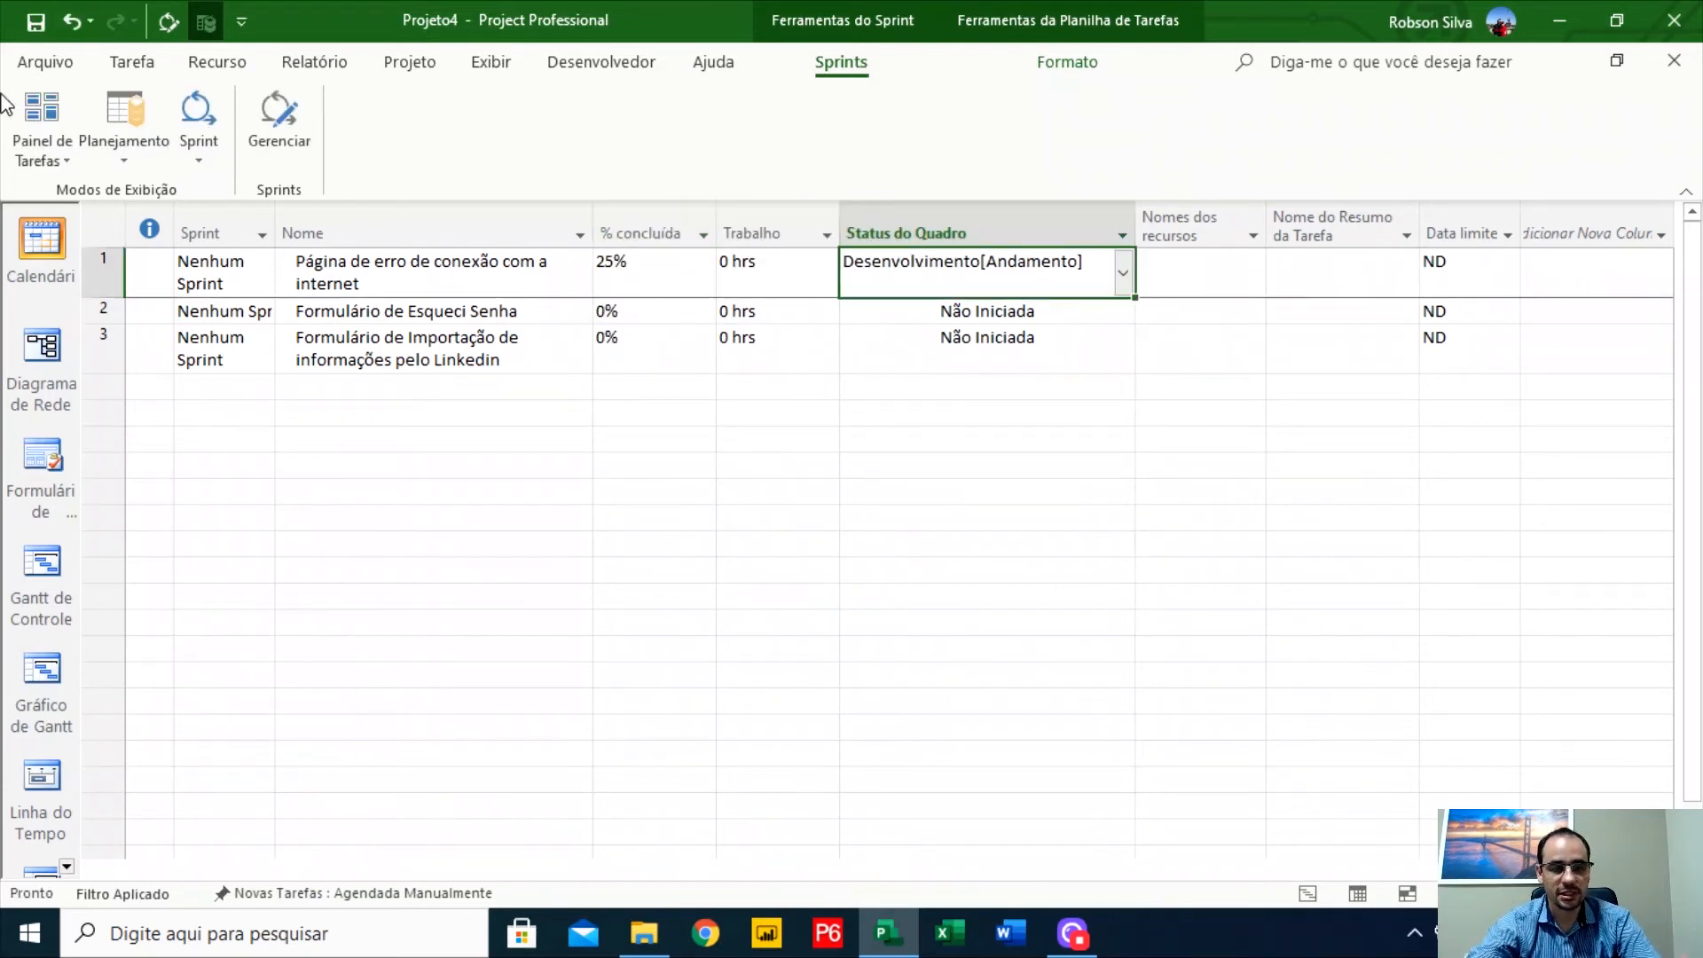
On the board, move Página de erro to Desenvolvimento[Concluído] and Formulário de Esqueci Senha to Desenvolvimento[Andamento], and show the Planilha de Painel de Tarefas
left_click(42, 120)
left_click_drag(568, 390, 875, 373)
left_click_drag(266, 457, 581, 368)
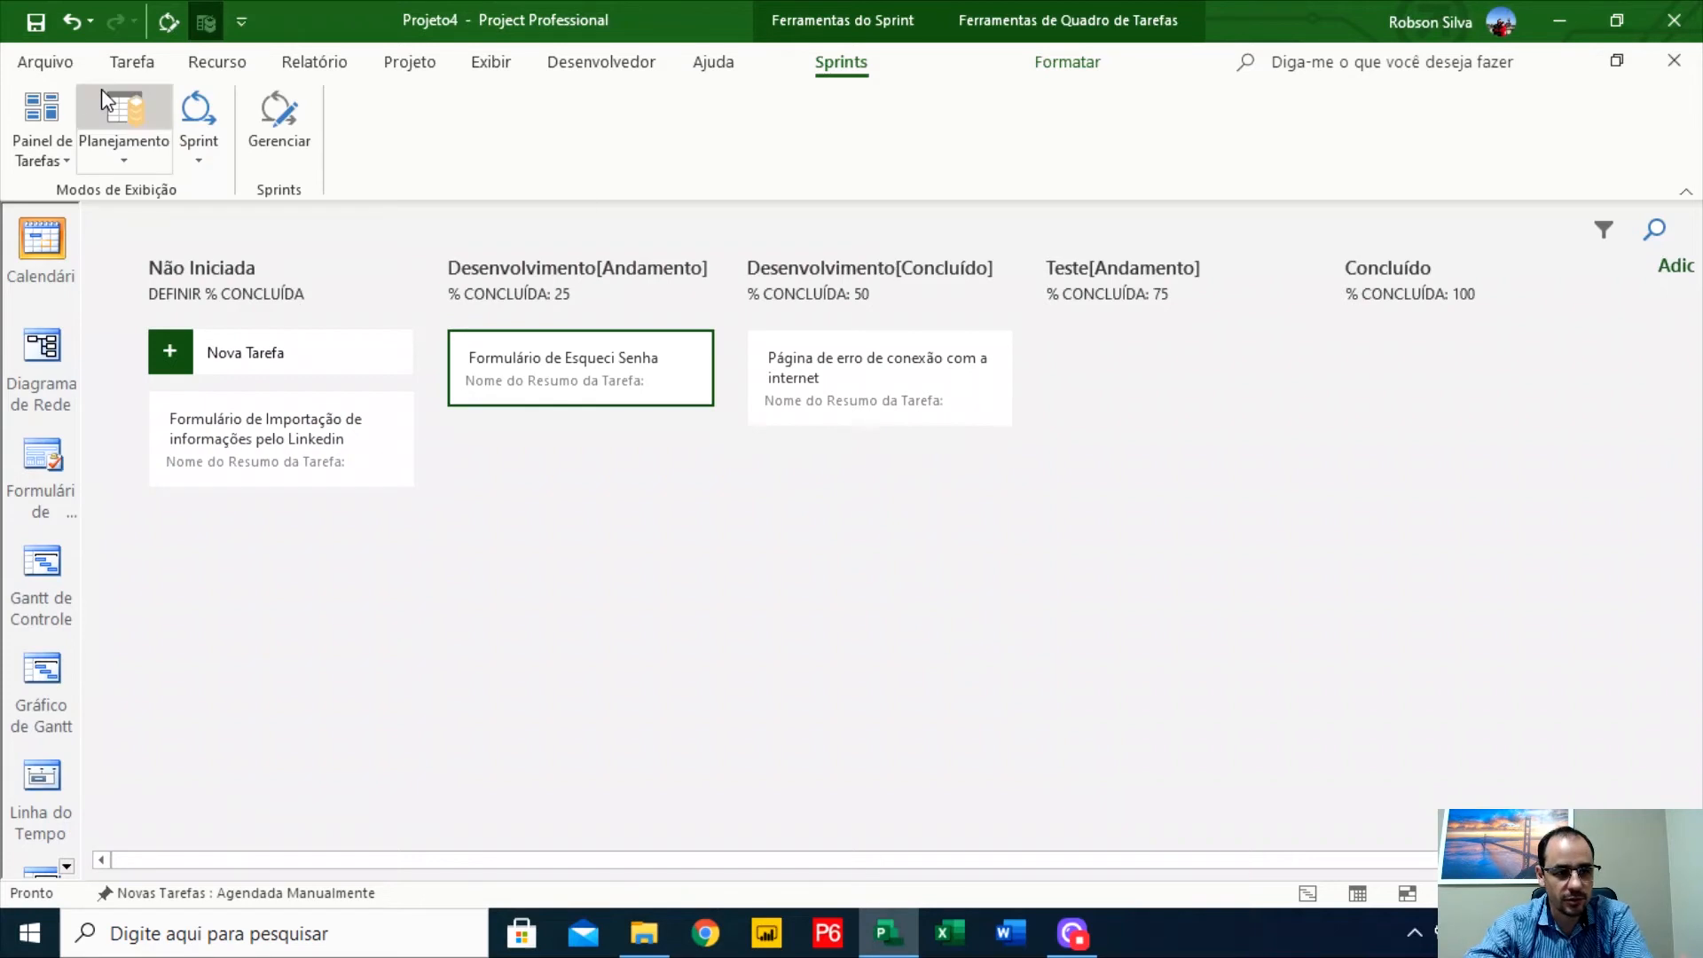
left_click(40, 158)
left_click(140, 229)
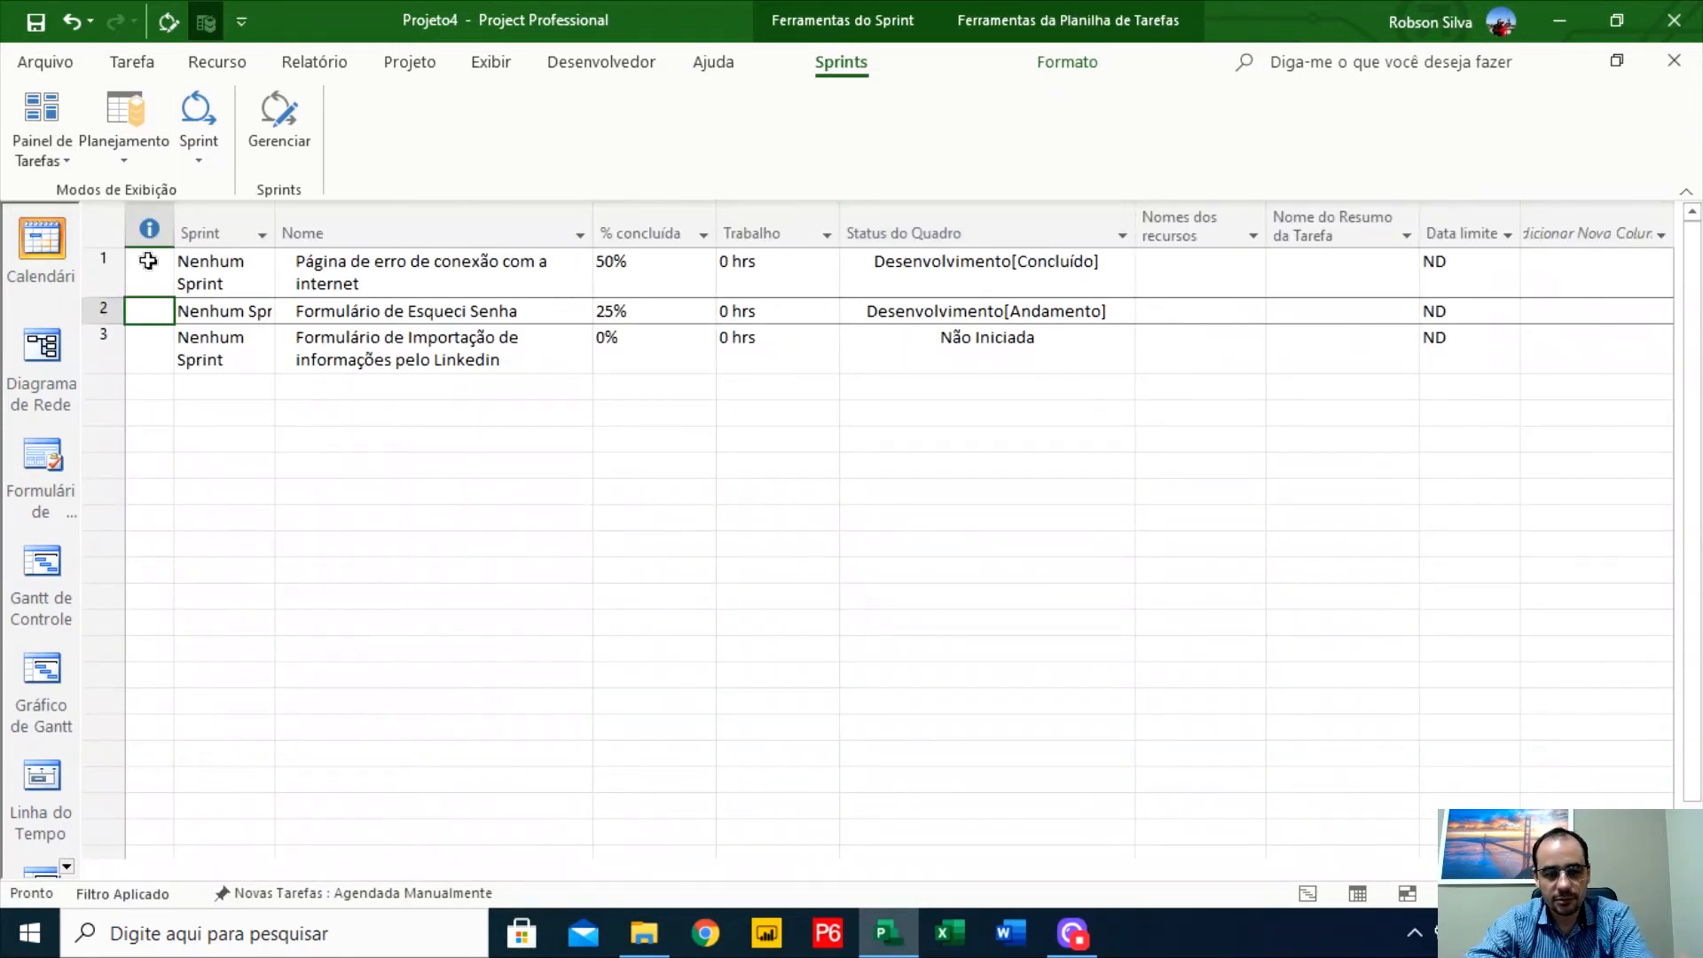
On the board, move Página de erro to Teste[Andamento], Formulário de Esqueci Senha to Desenvolvimento[Concluído] and the Linkedin import form to Desenvolvimento[Andamento]
left_click(45, 111)
left_click_drag(998, 364, 997, 383)
left_click(674, 366)
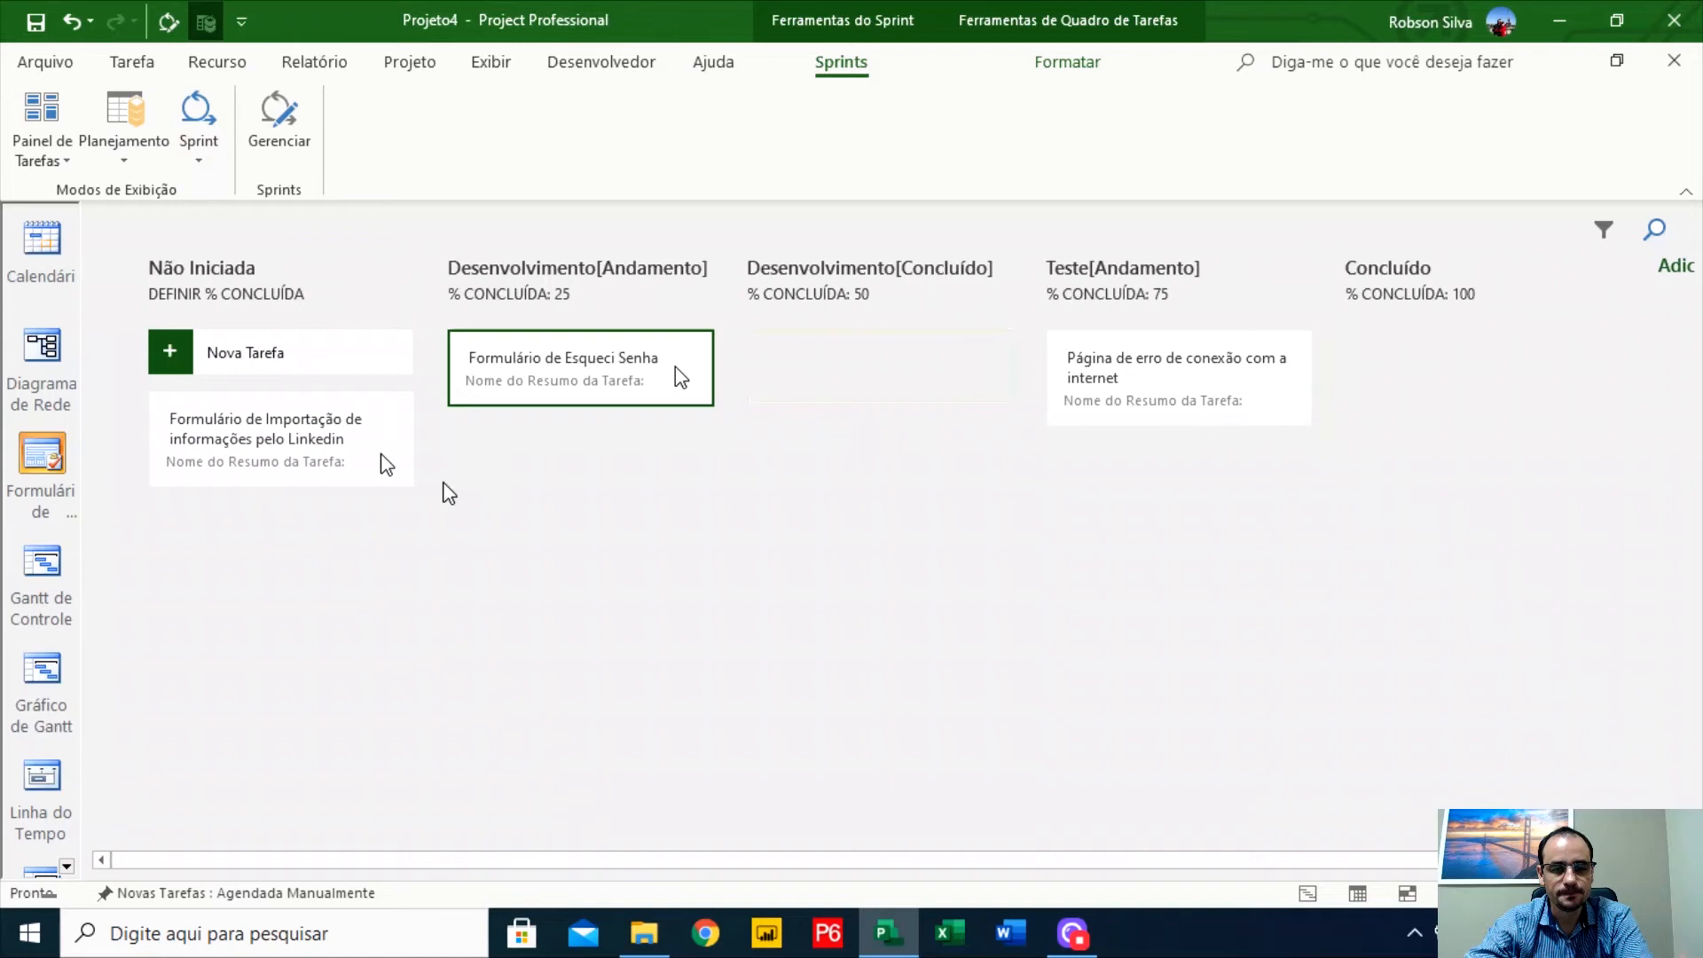
left_click_drag(674, 365, 878, 367)
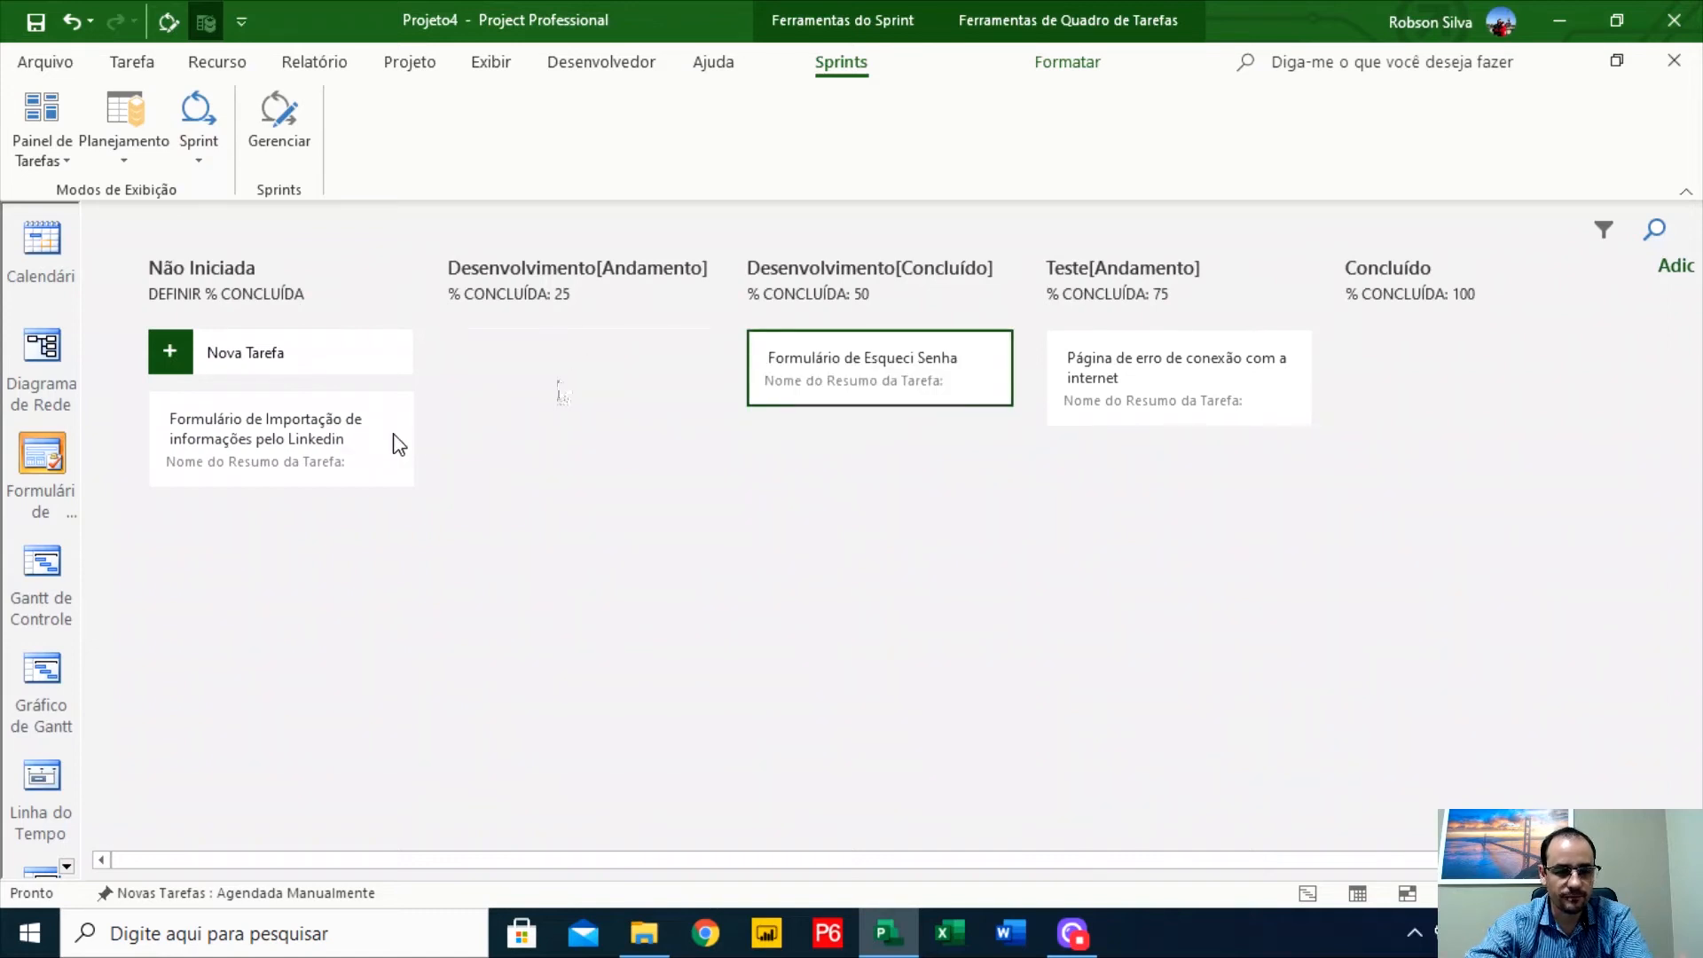
left_click_drag(398, 444, 559, 390)
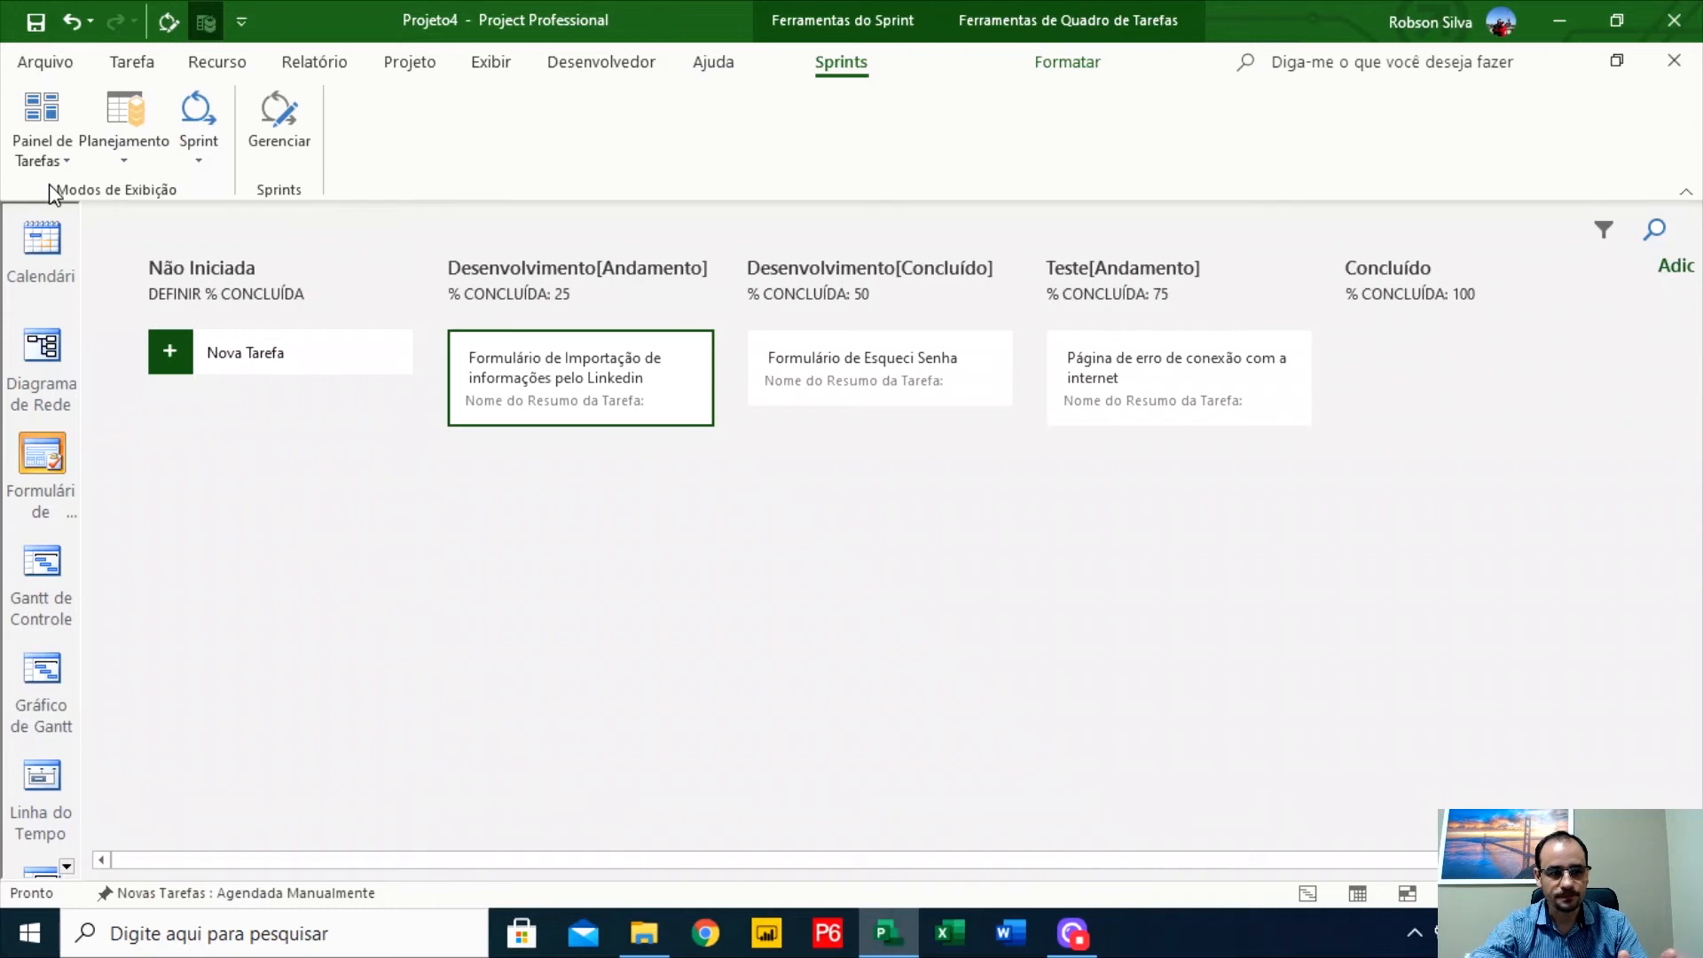
left_click(40, 158)
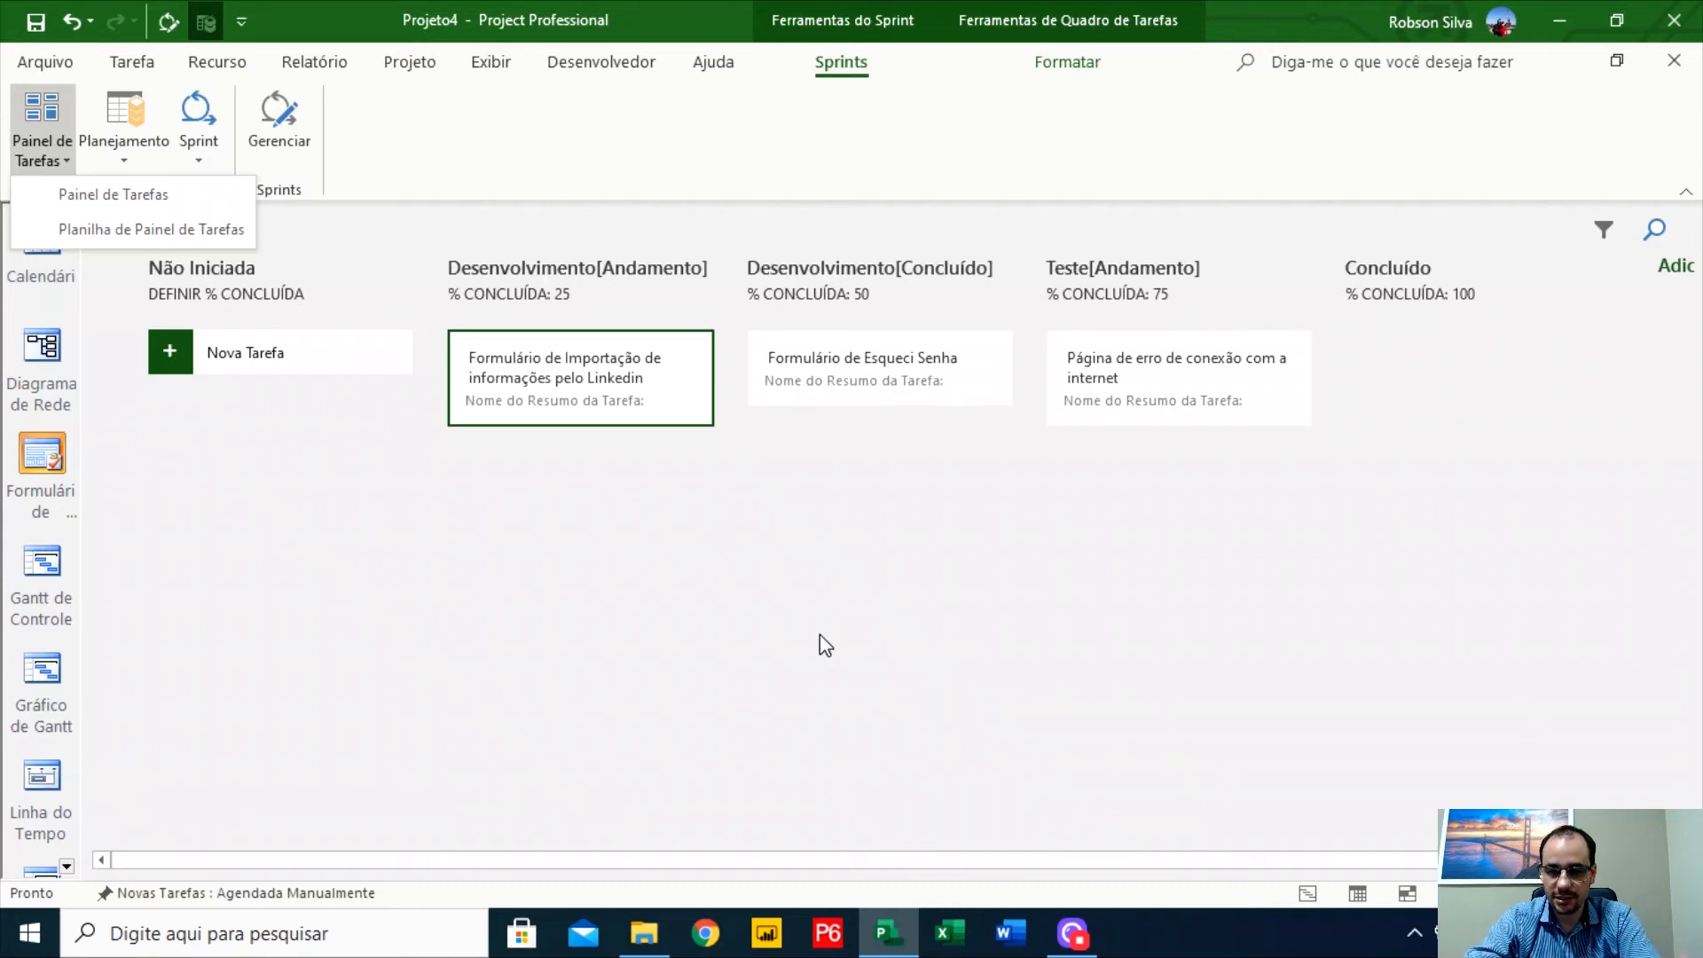
Move Página de erro to Concluído, Formulário de Esqueci Senha to Teste[Andamento] and the Linkedin import form to Desenvolvimento[Concluído], and show the Planilha de Painel de Tarefas
left_click_drag(1184, 399, 1463, 373)
left_click_drag(870, 359, 1086, 355)
left_click_drag(638, 362, 878, 373)
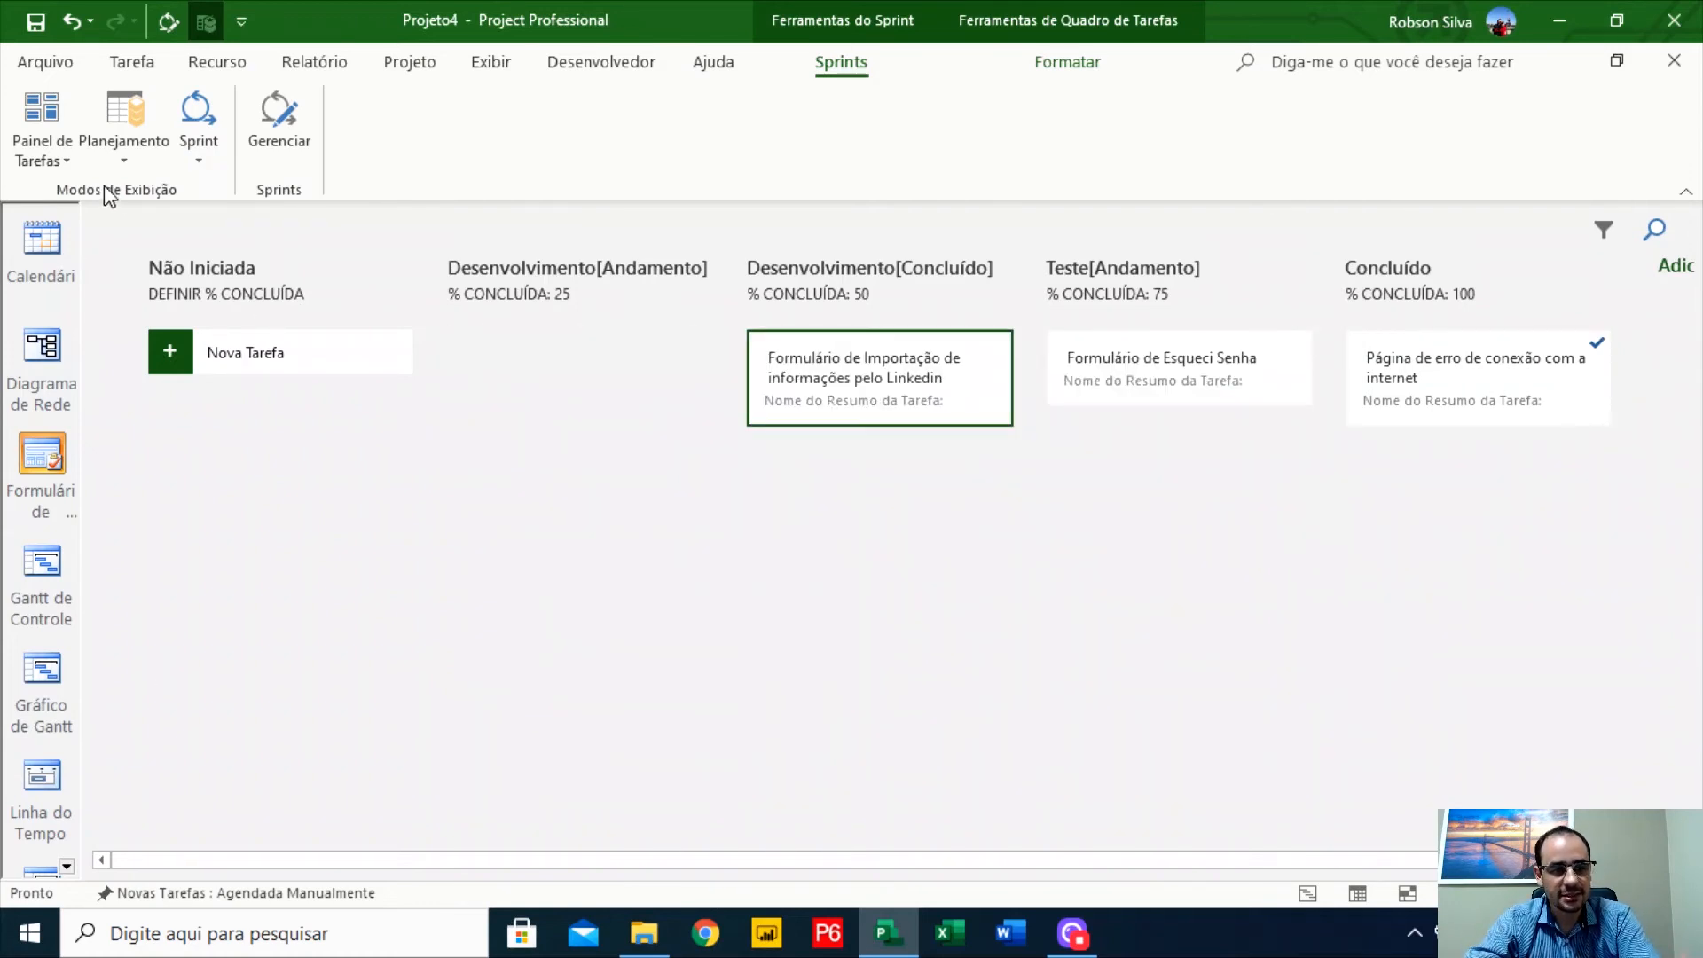
left_click(40, 158)
left_click(129, 229)
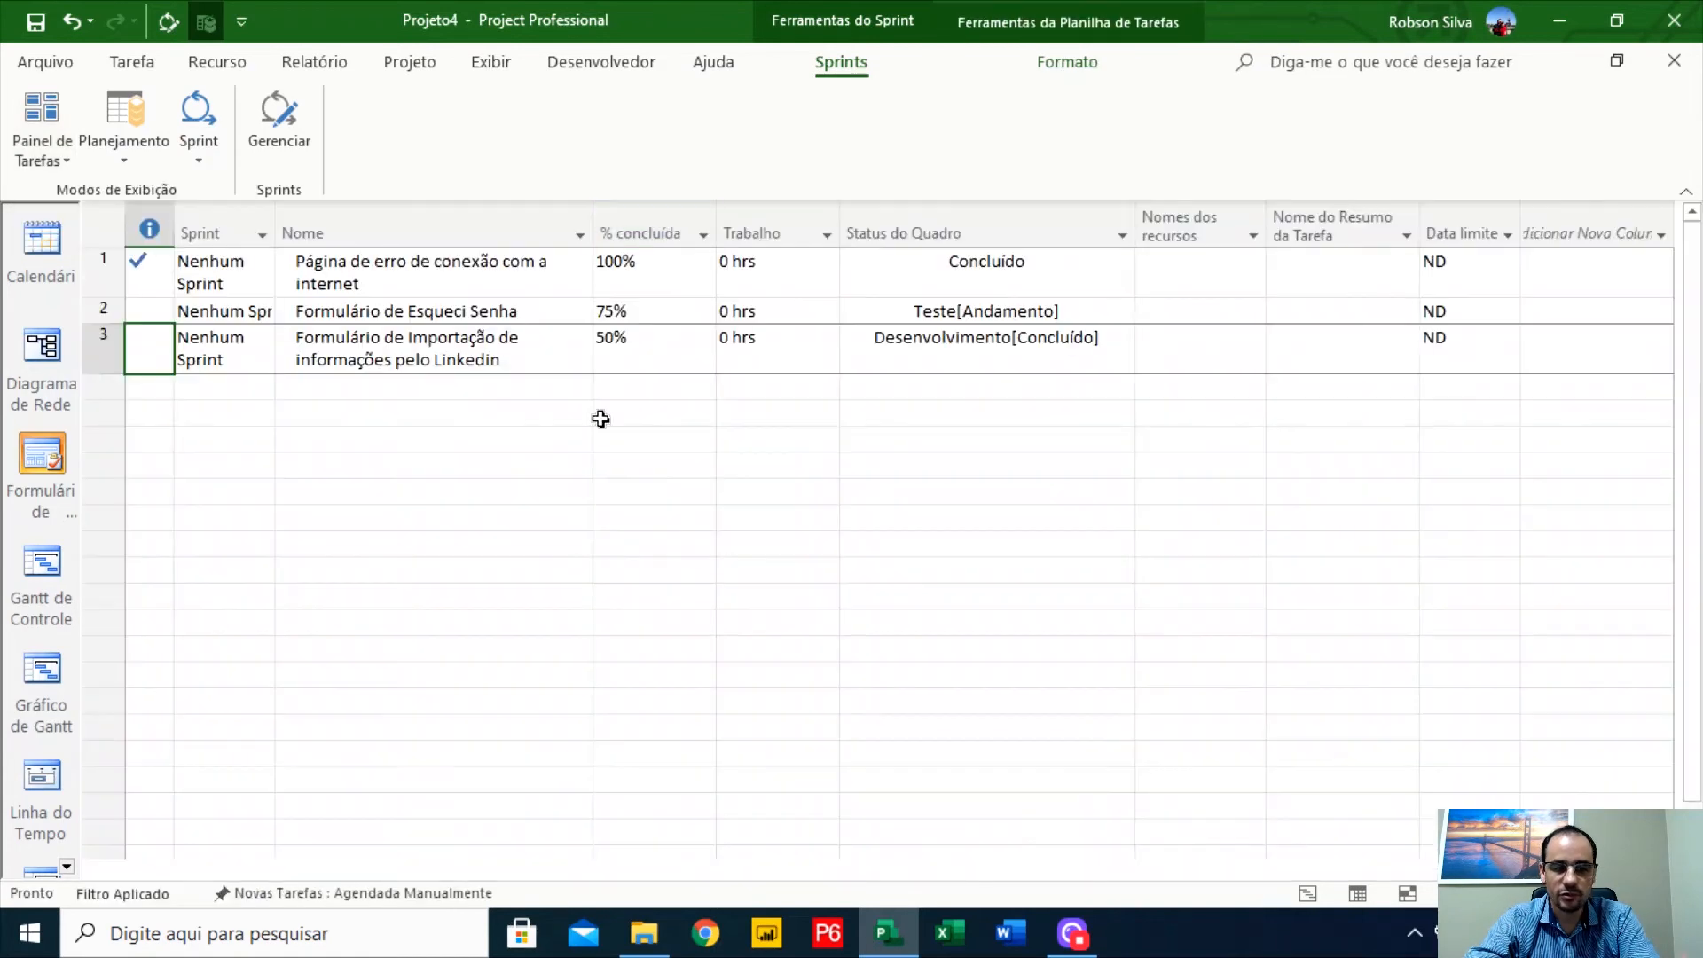
Check the completion indicator and board status of the Página de erro task in the sheet and return to the Painel de Tarefas board
left_click(151, 277)
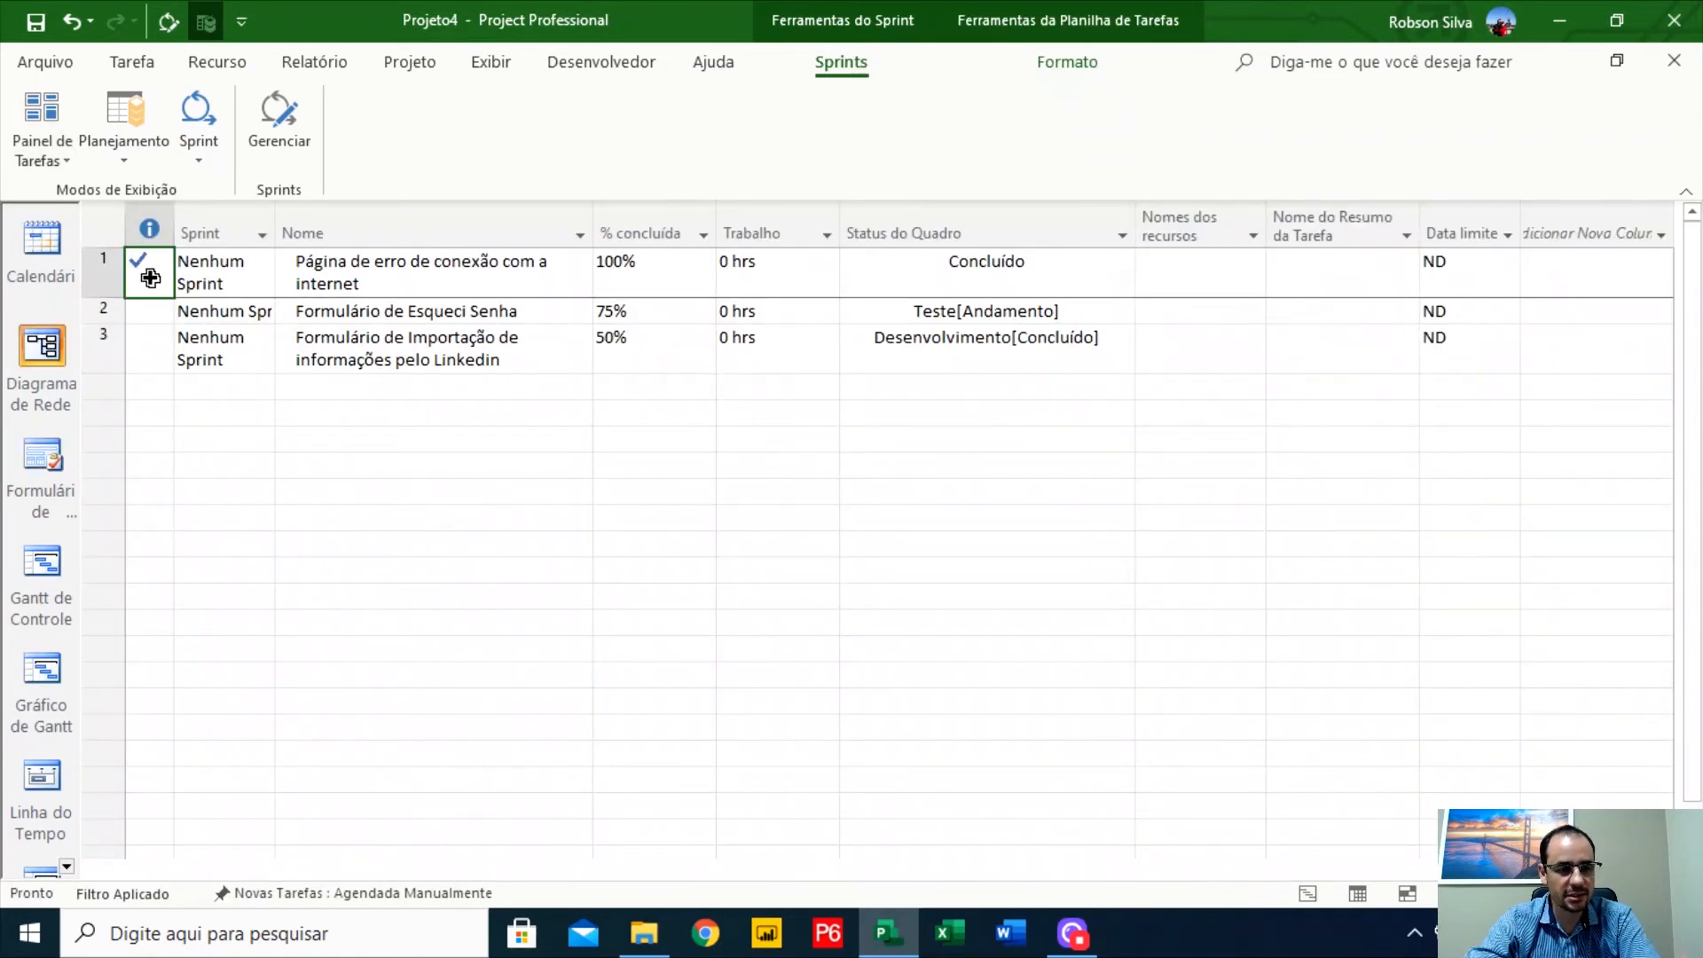
left_click(1055, 264)
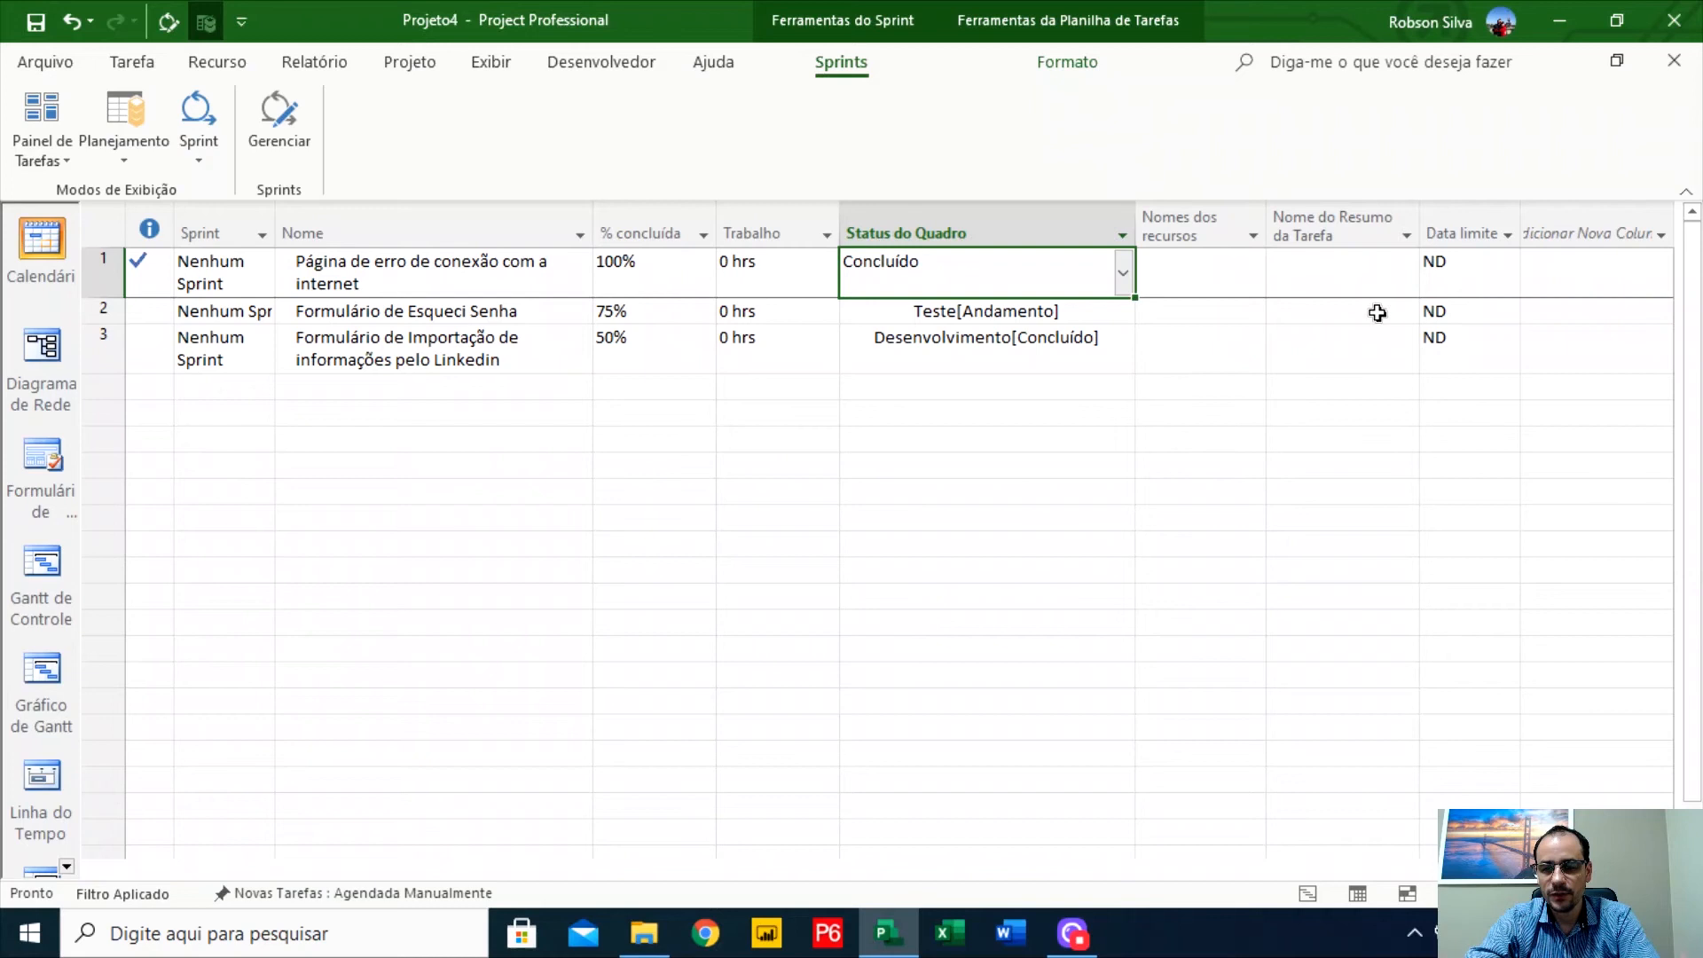
left_click(1366, 266)
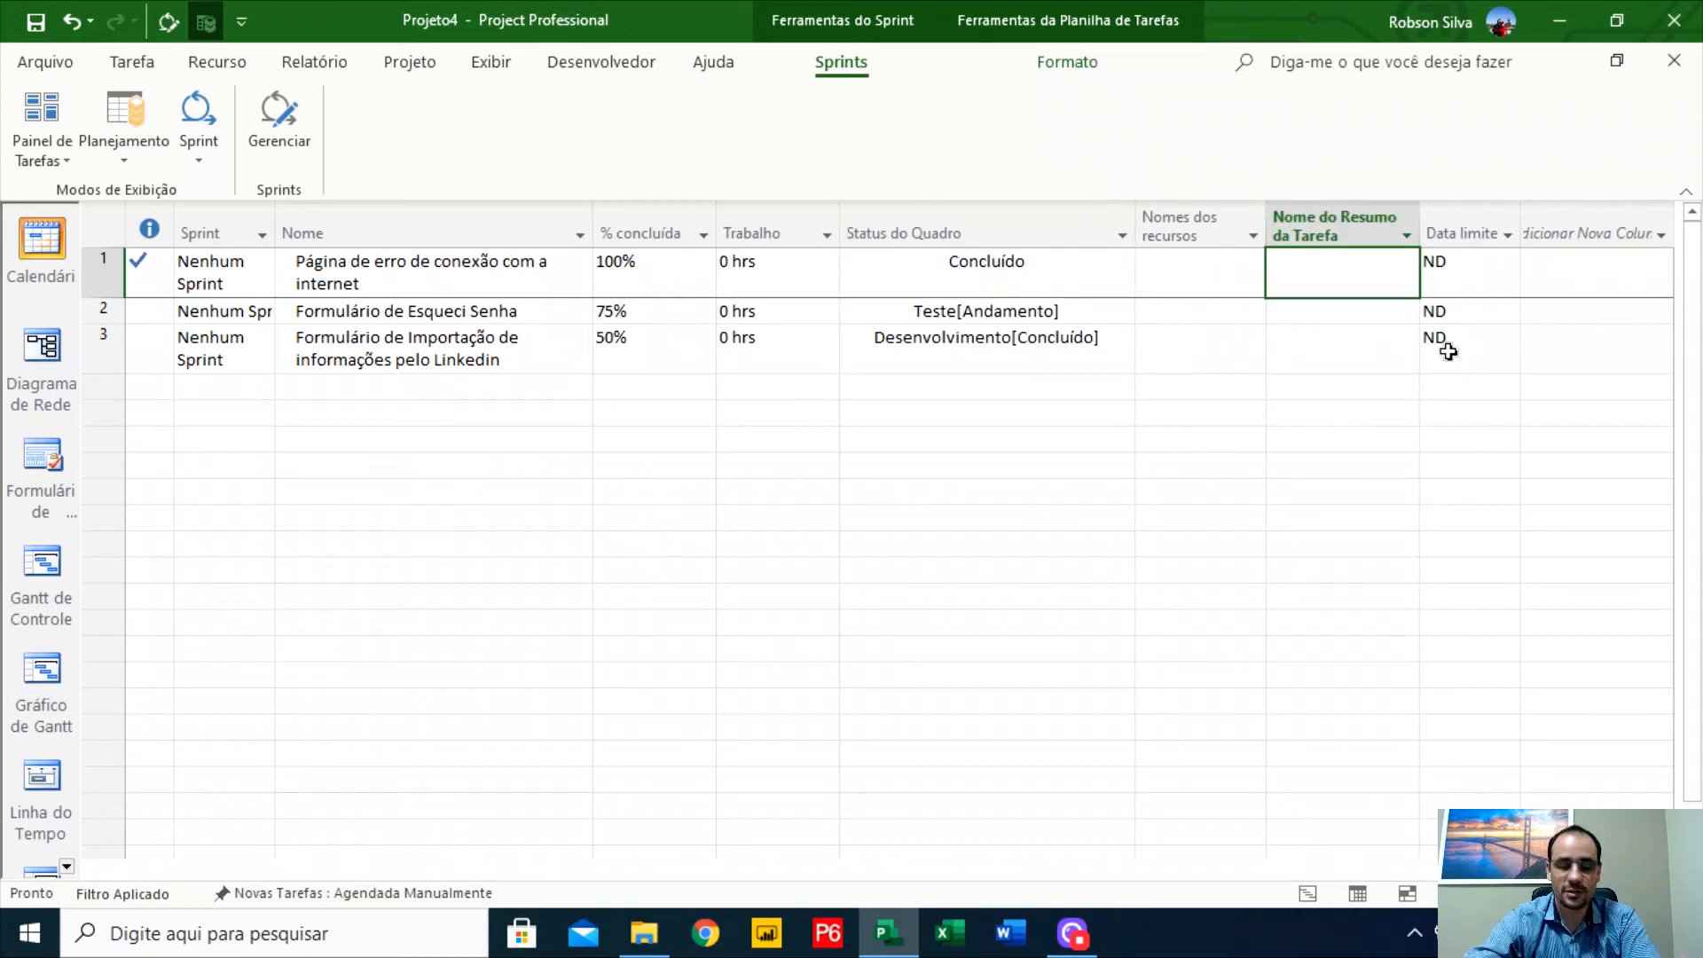
left_click(42, 156)
left_click(119, 190)
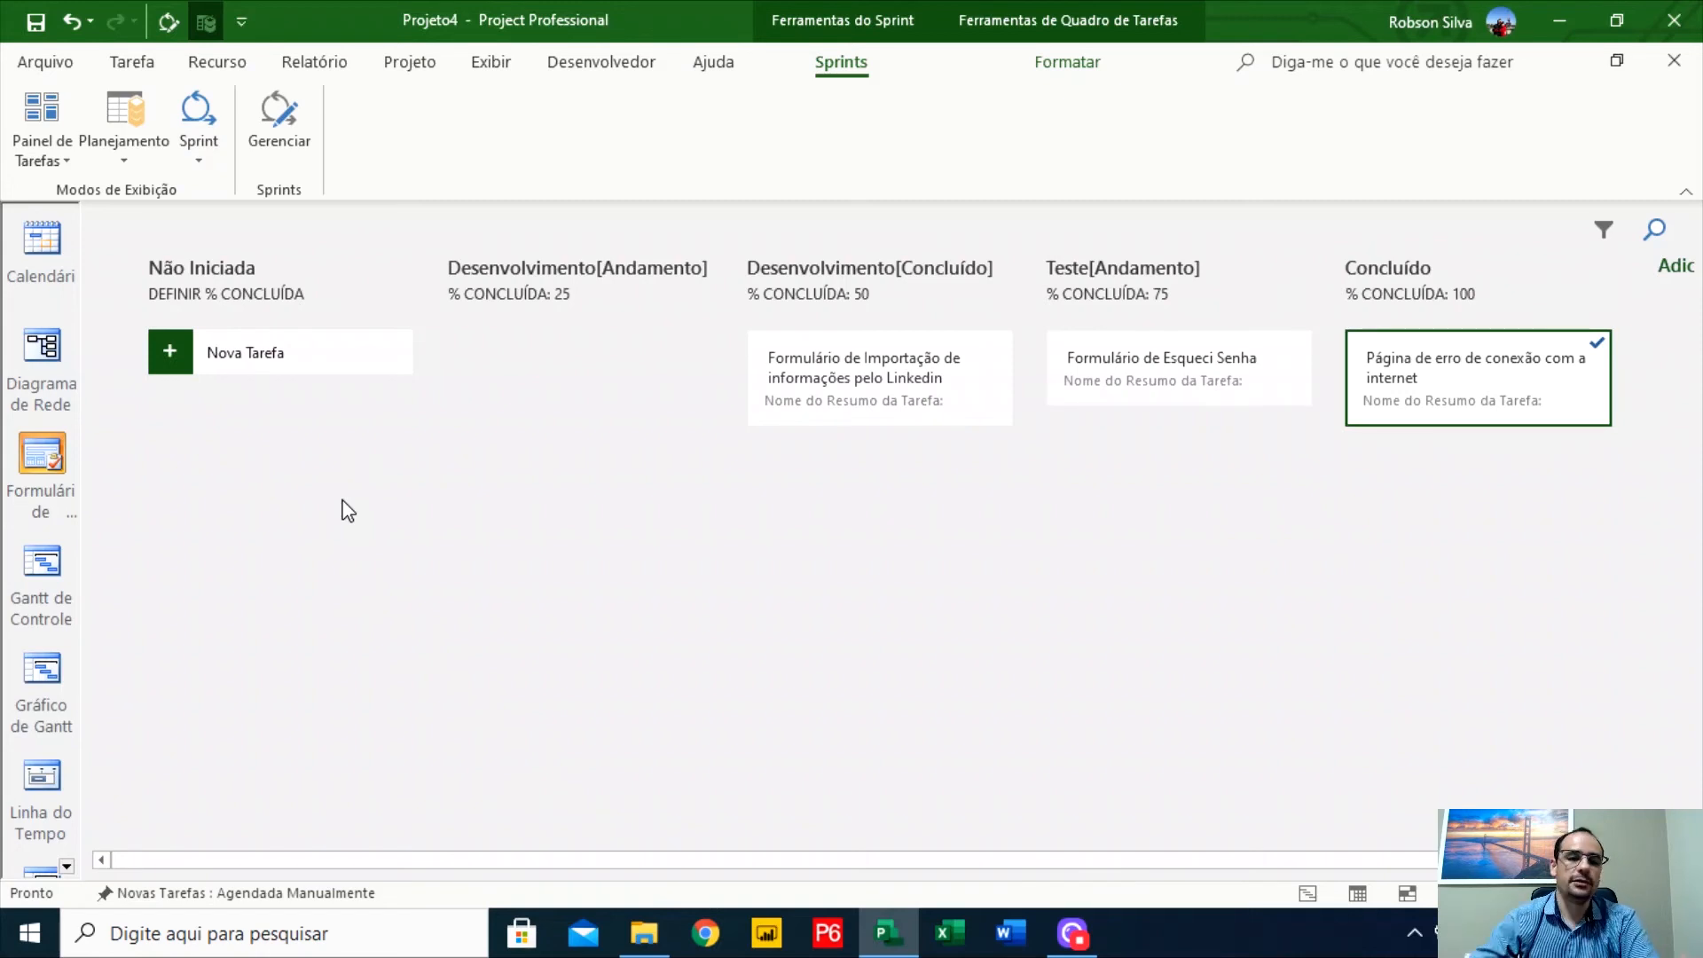
right_click(46, 454)
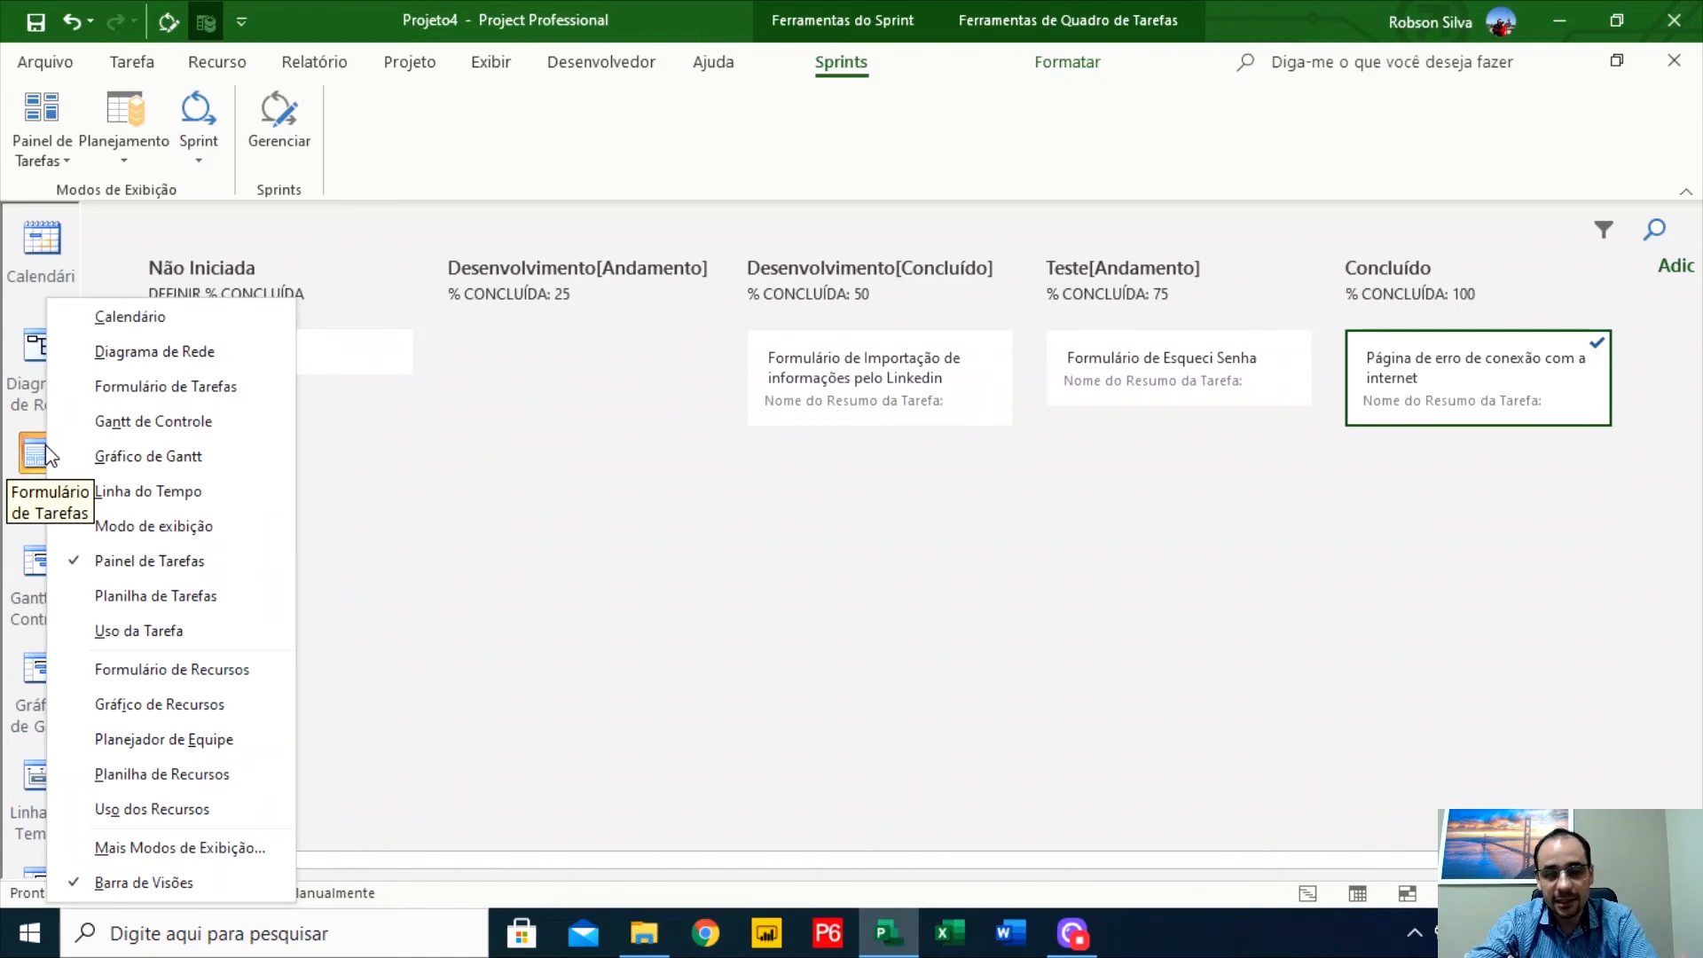
left_click(564, 494)
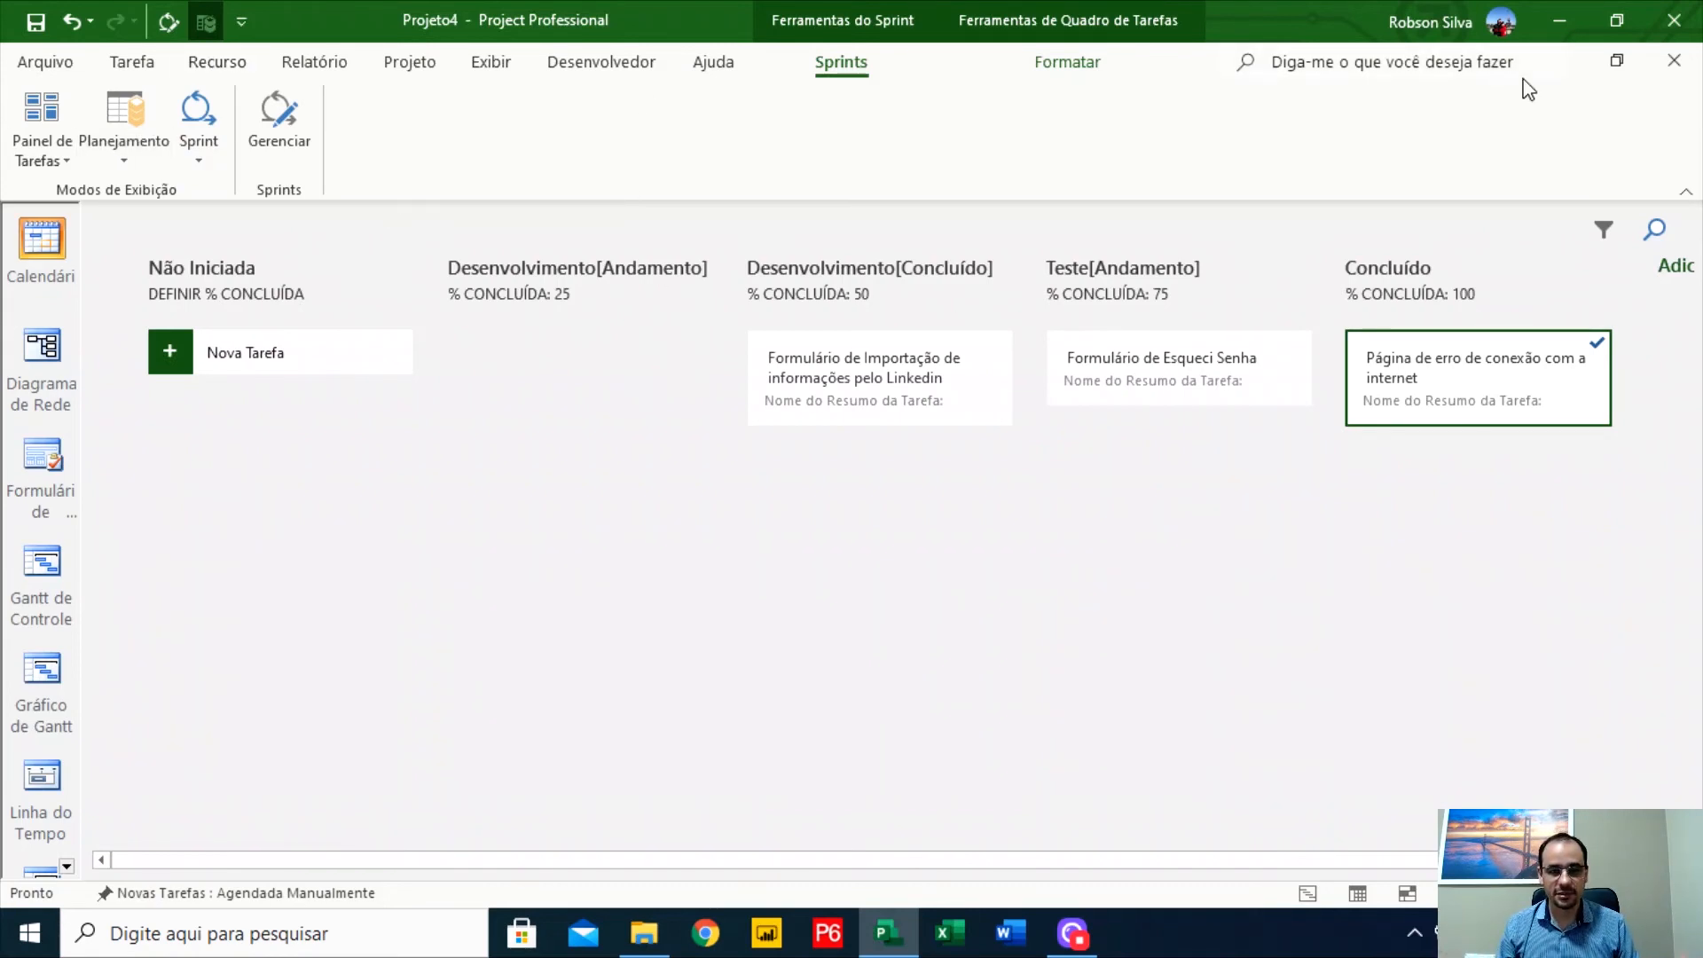
left_click(42, 110)
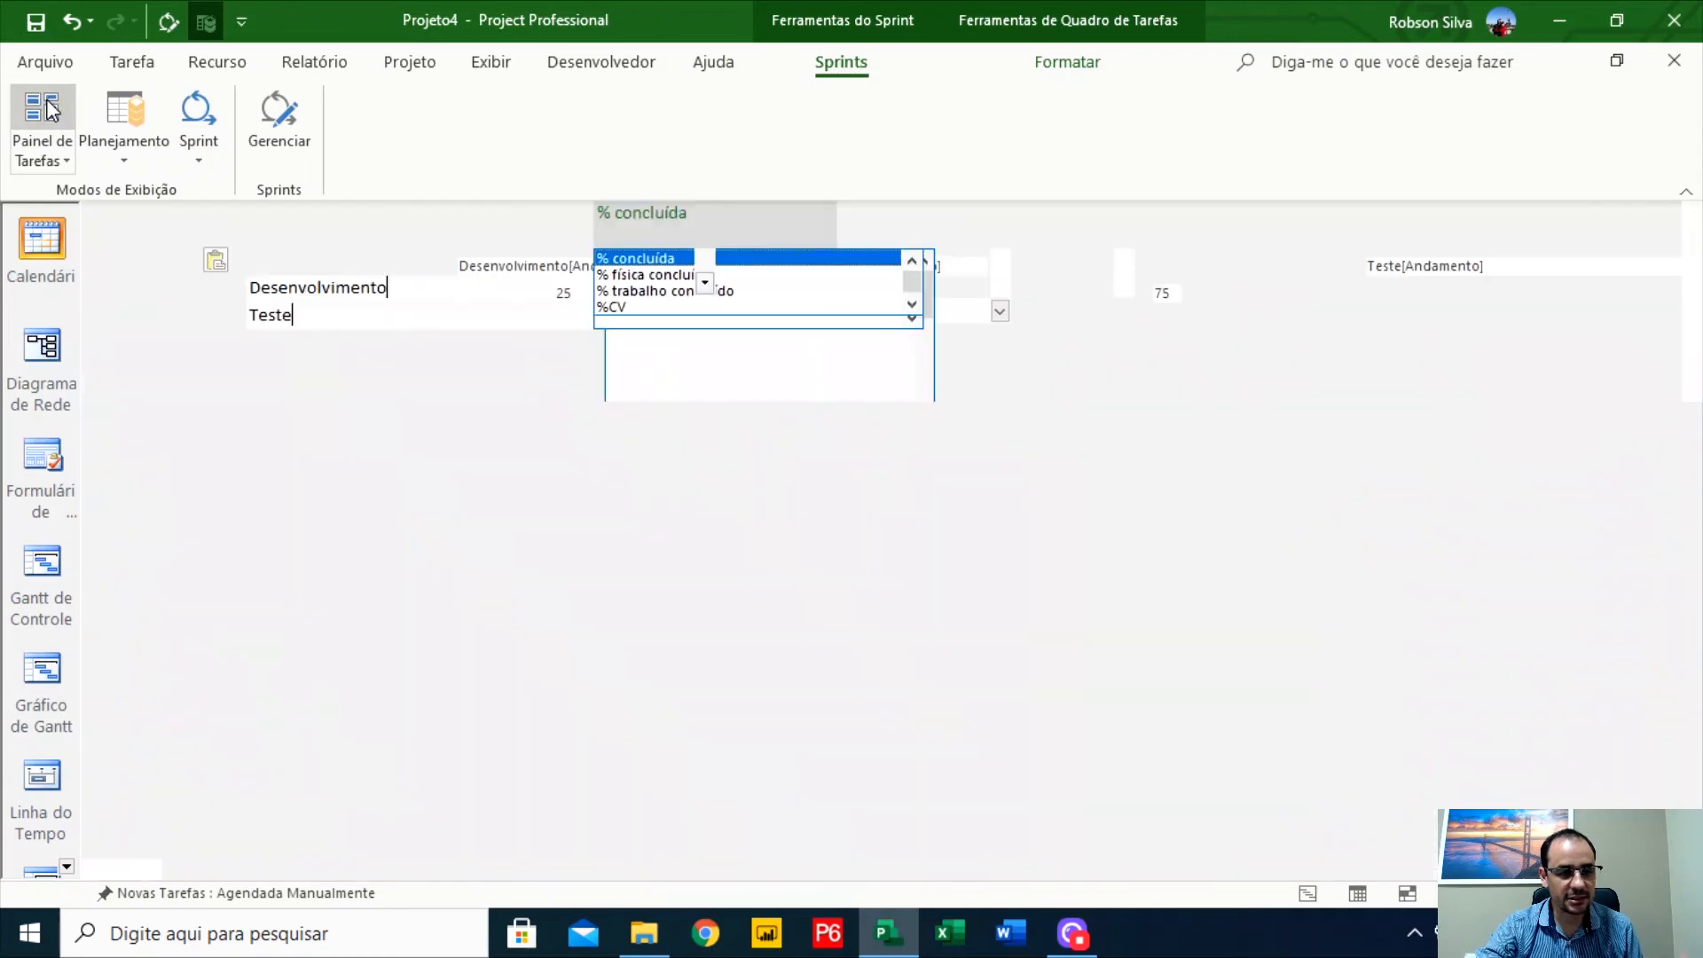
Show the Gráfico de Gantt view and review the backlog items in its task list
left_click(133, 61)
left_click(46, 120)
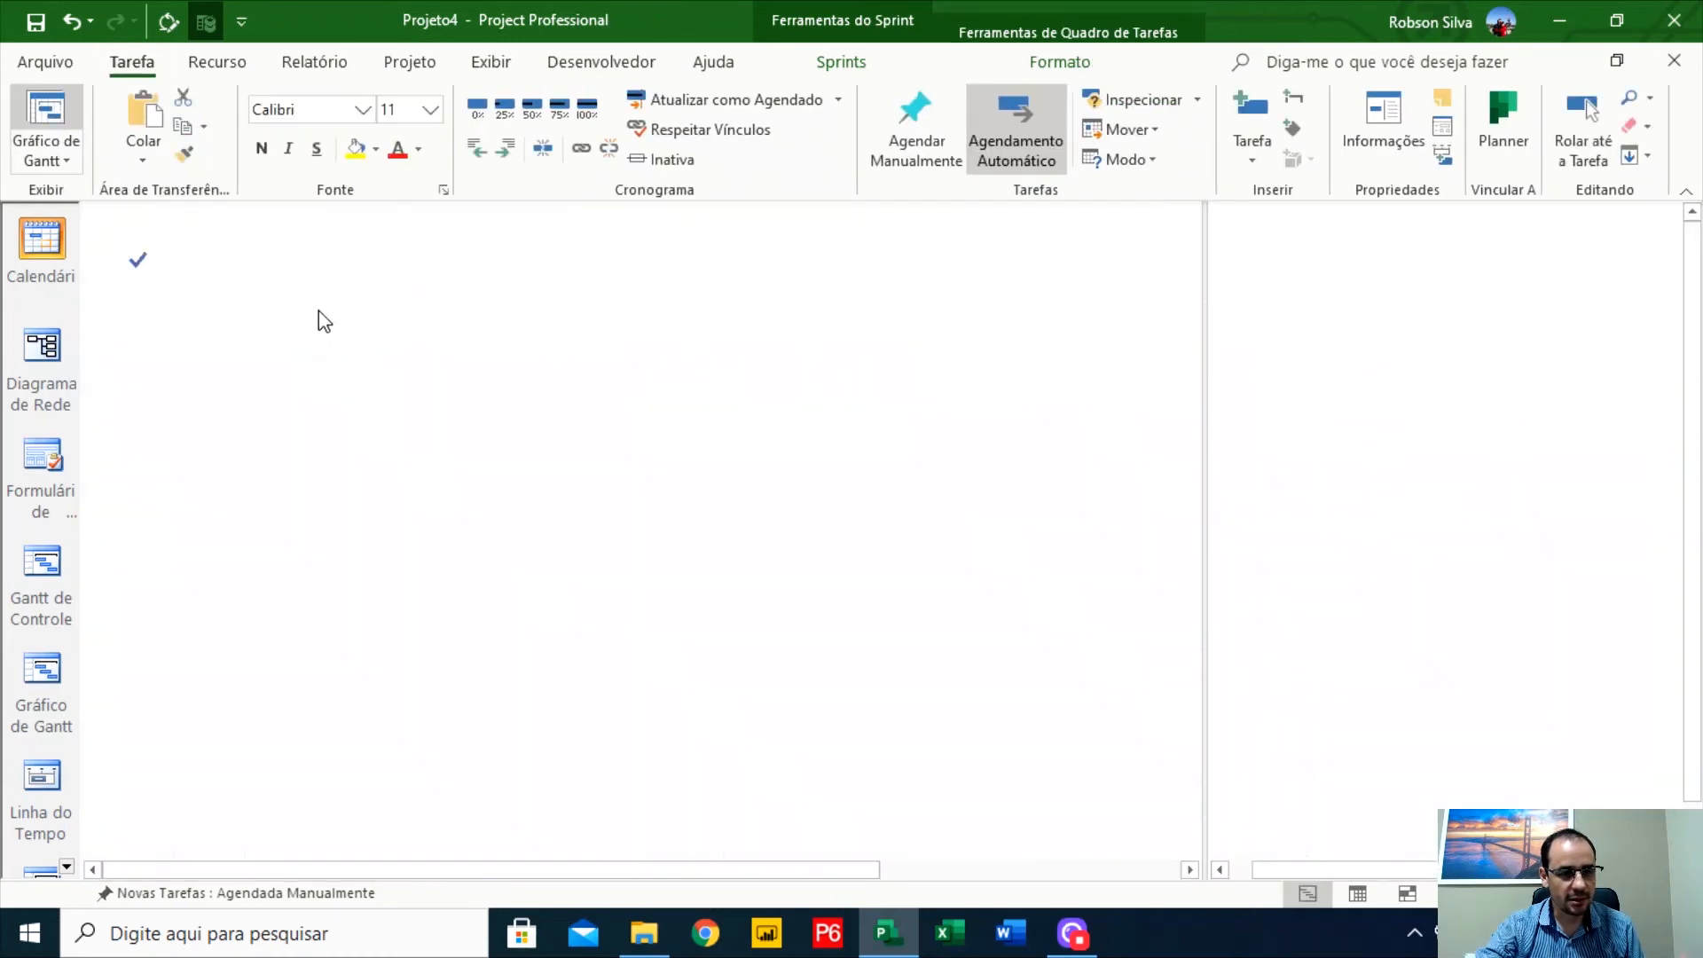
left_click(275, 255)
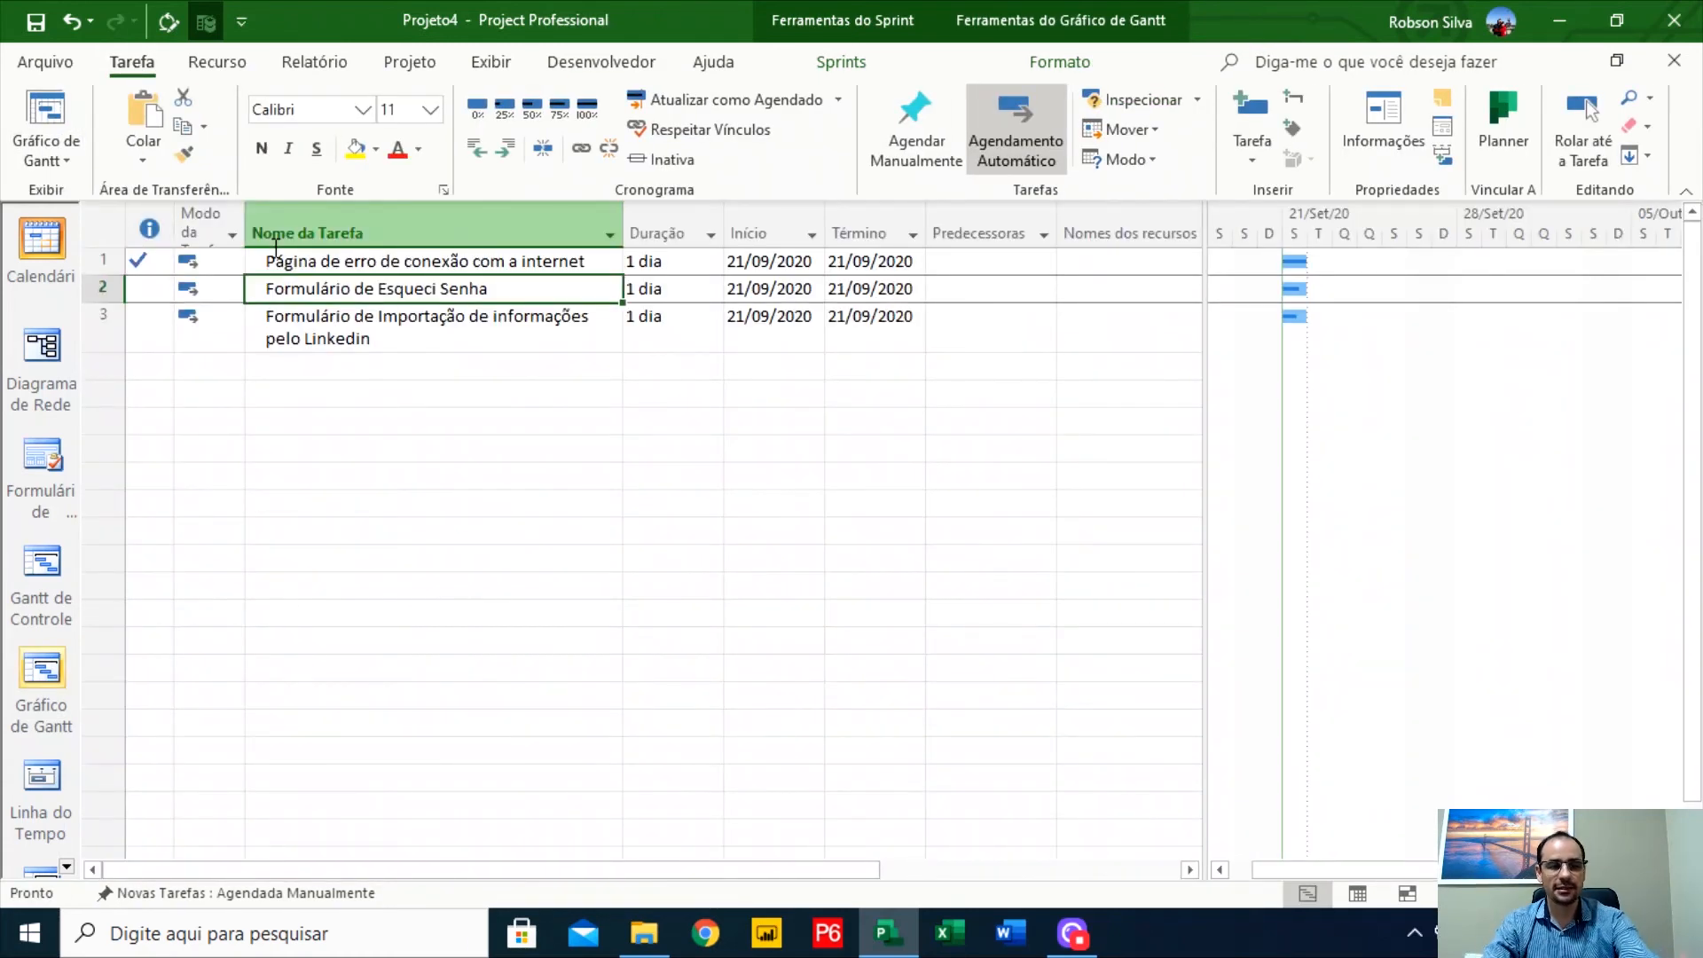
left_click_drag(532, 288, 496, 532)
left_click_drag(496, 615, 493, 622)
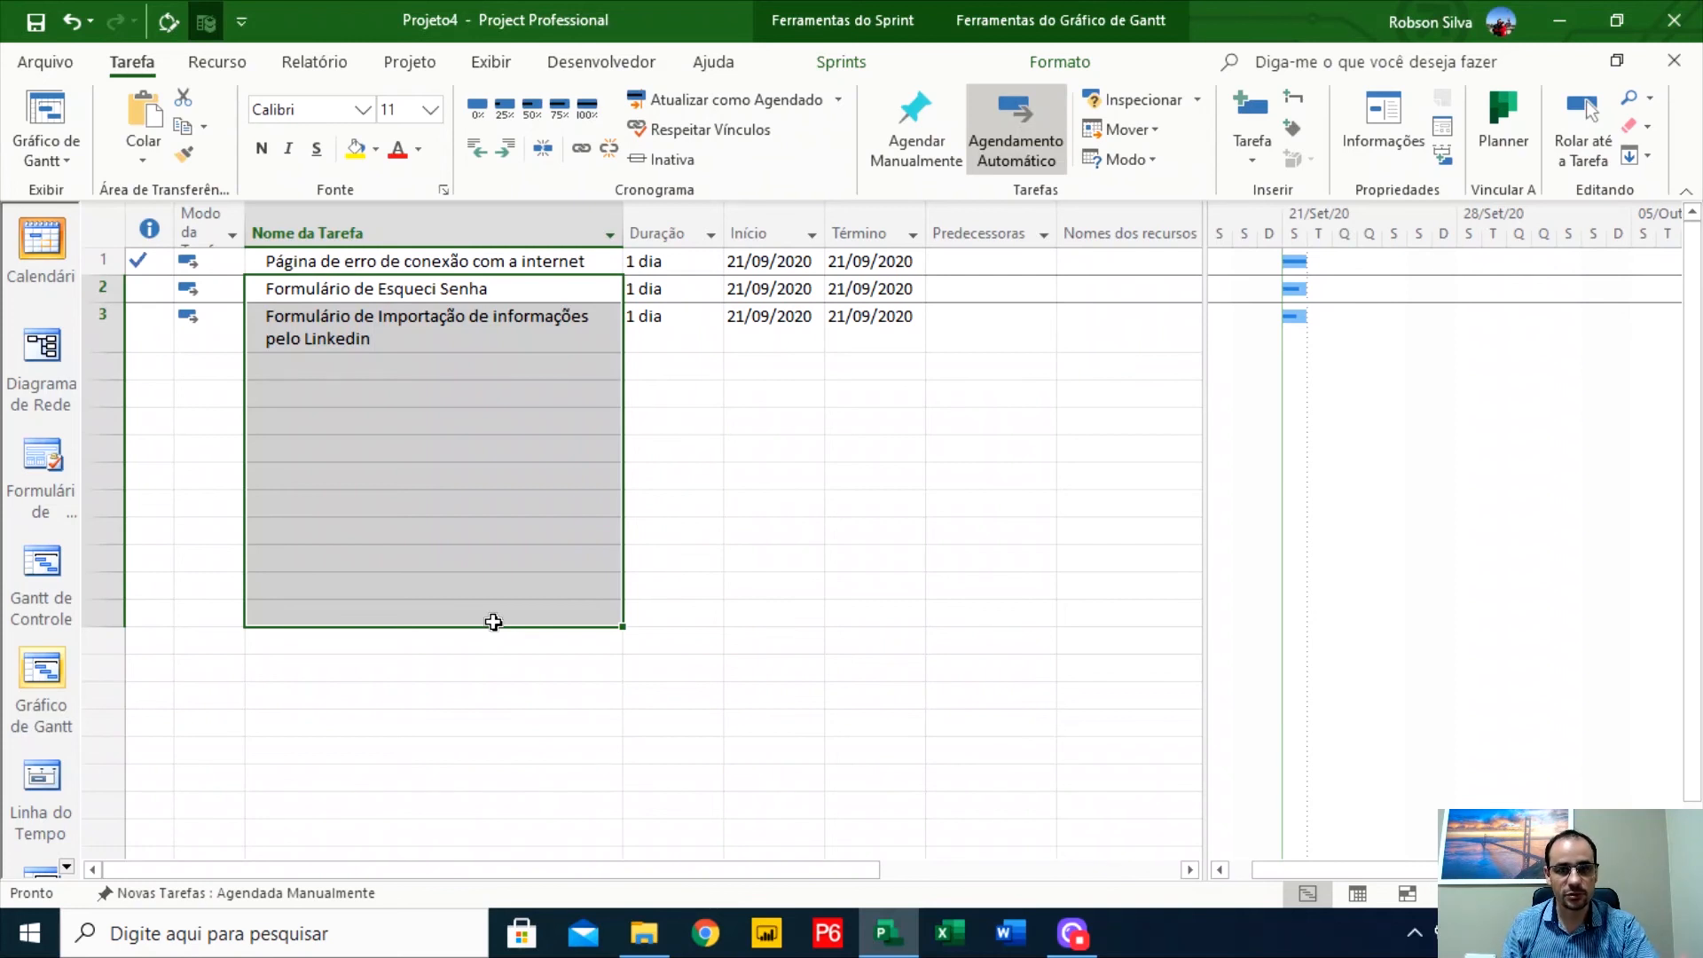
left_click(379, 257)
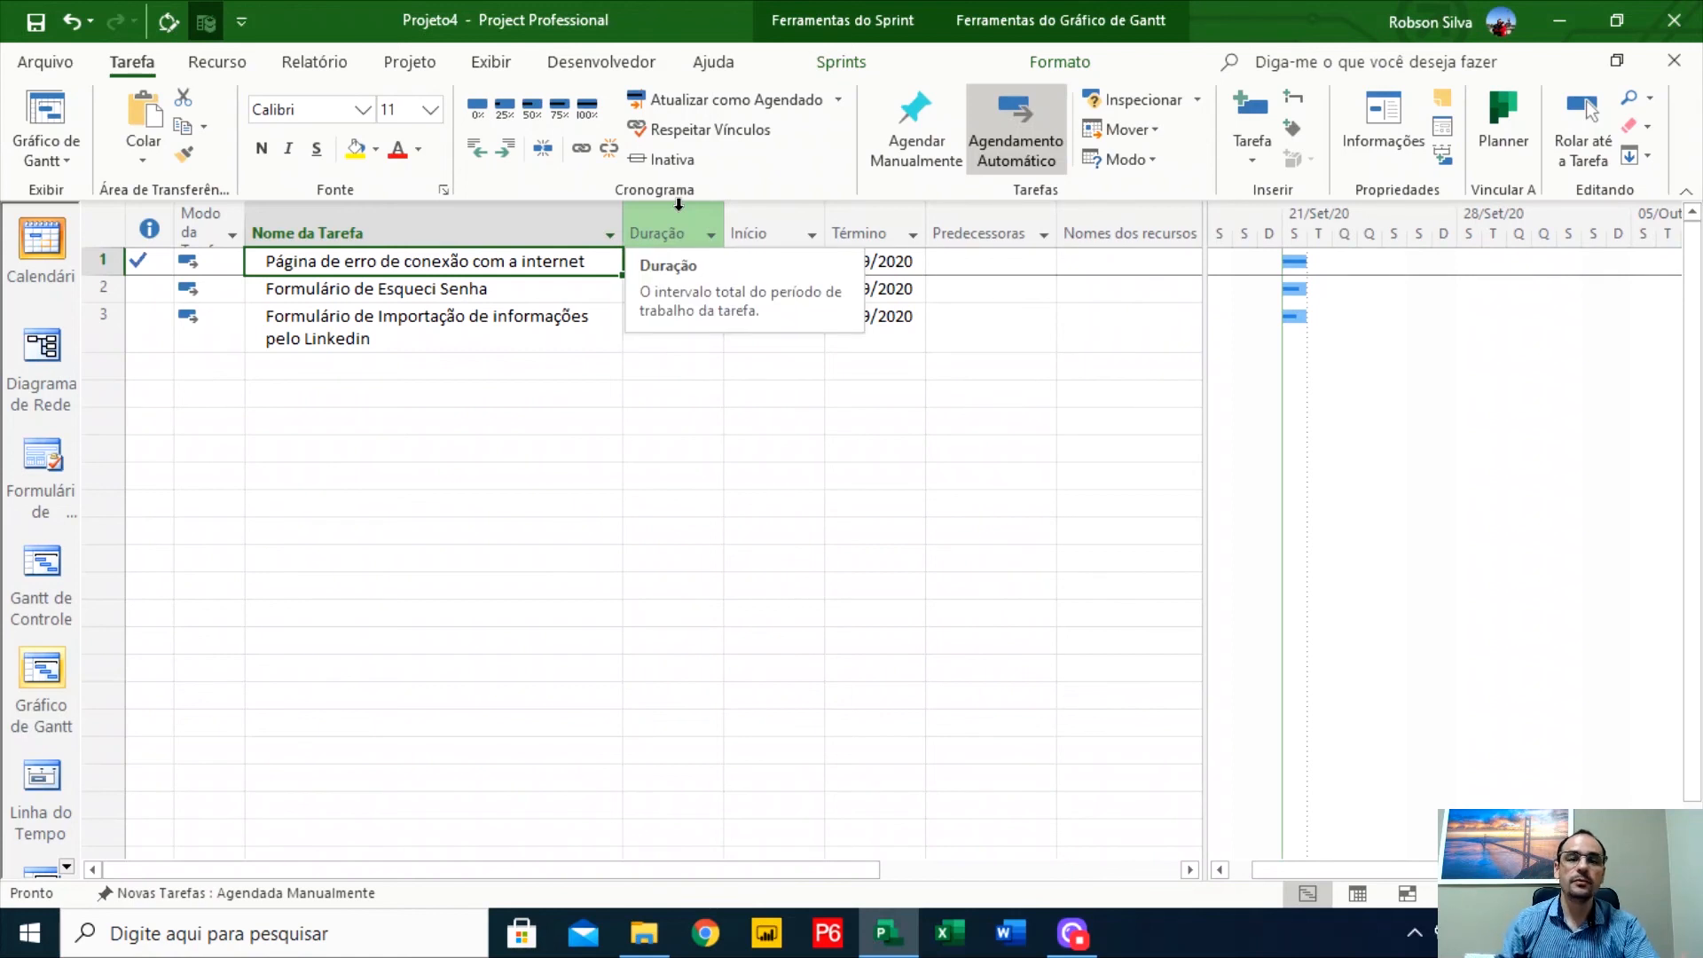
Return from the Gantt view to the Painel de Tarefas board
left_click(838, 61)
left_click(74, 161)
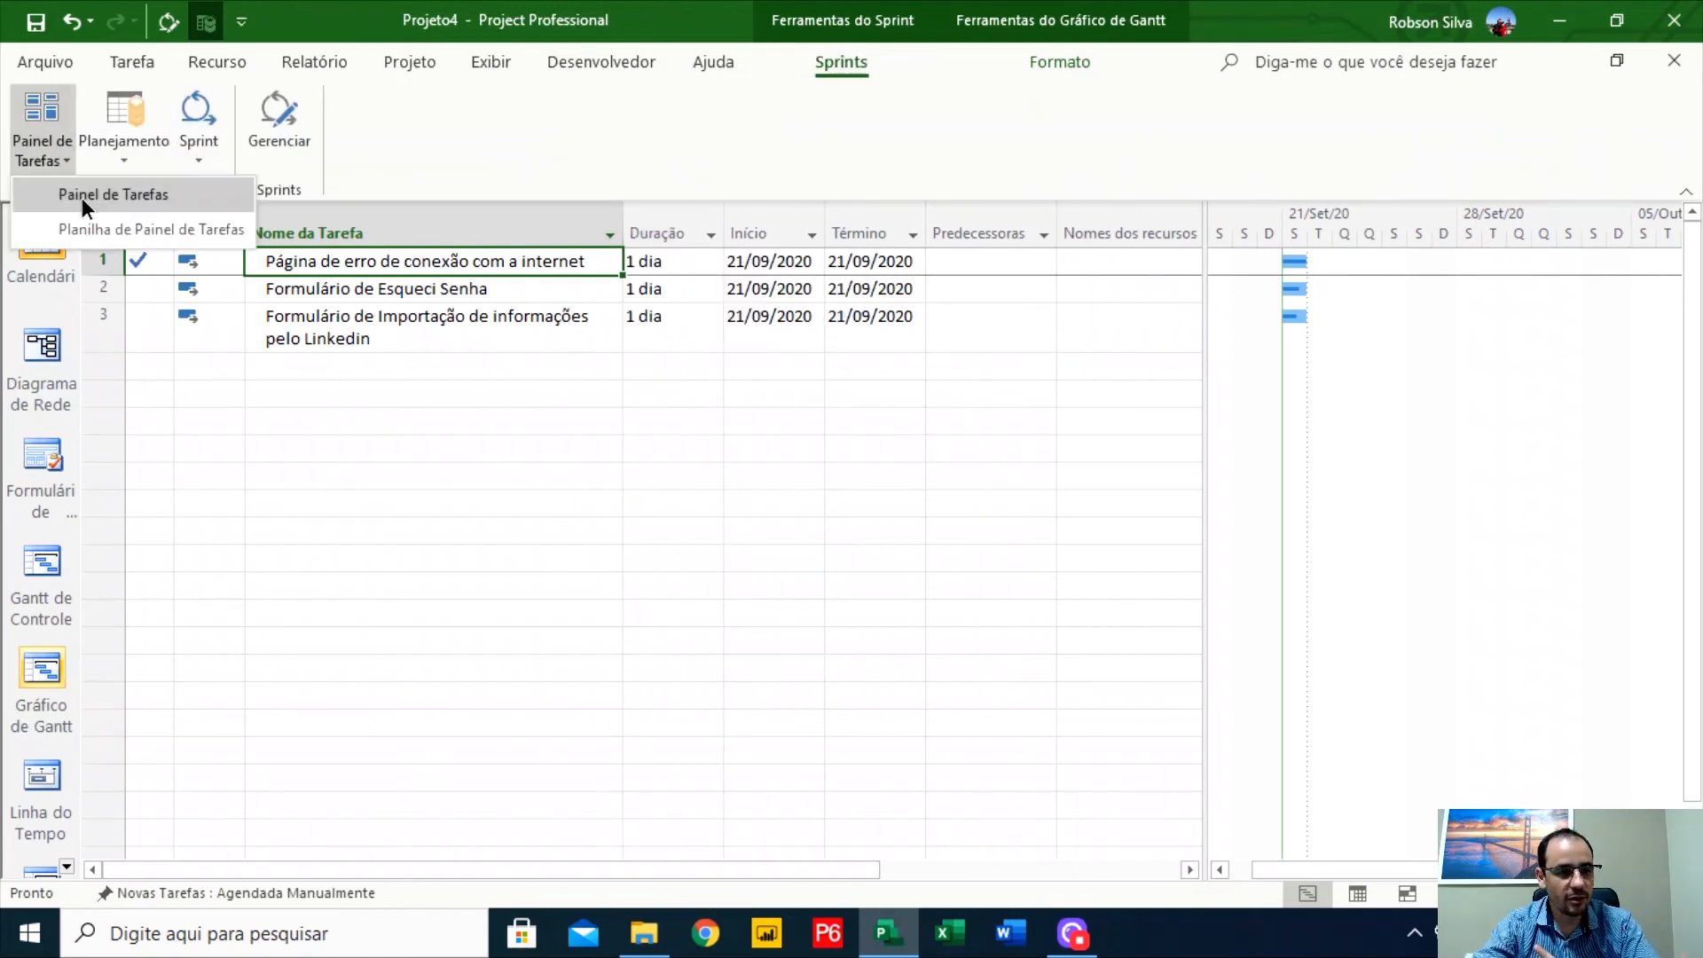
left_click(82, 197)
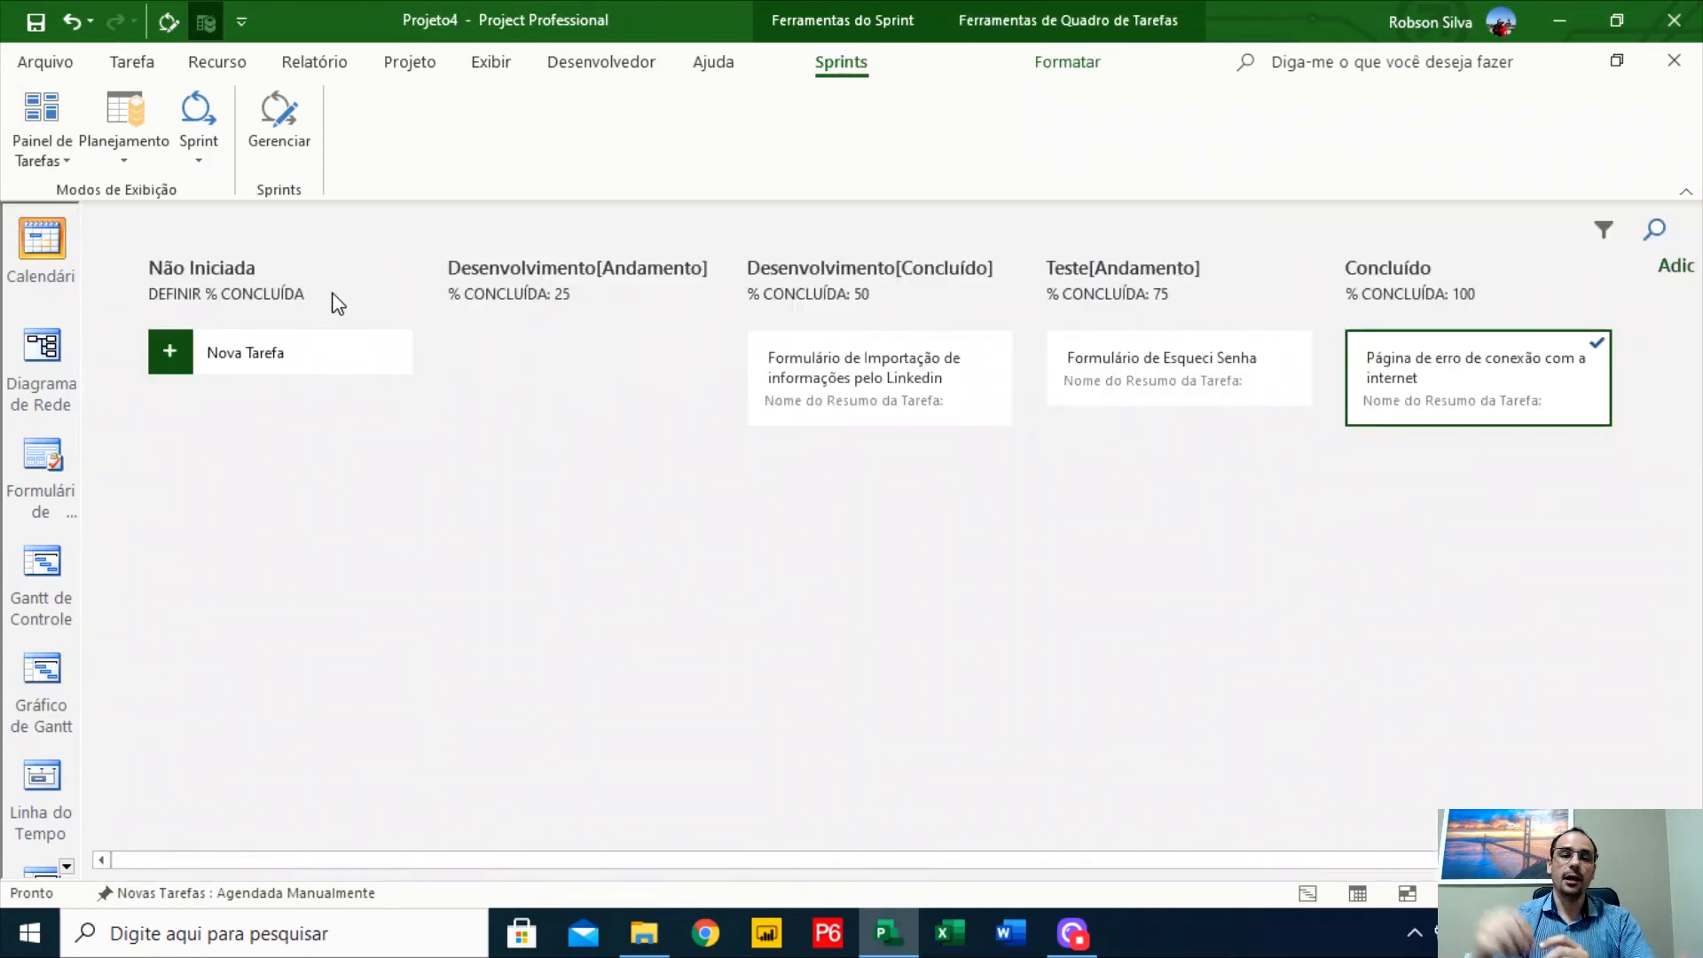